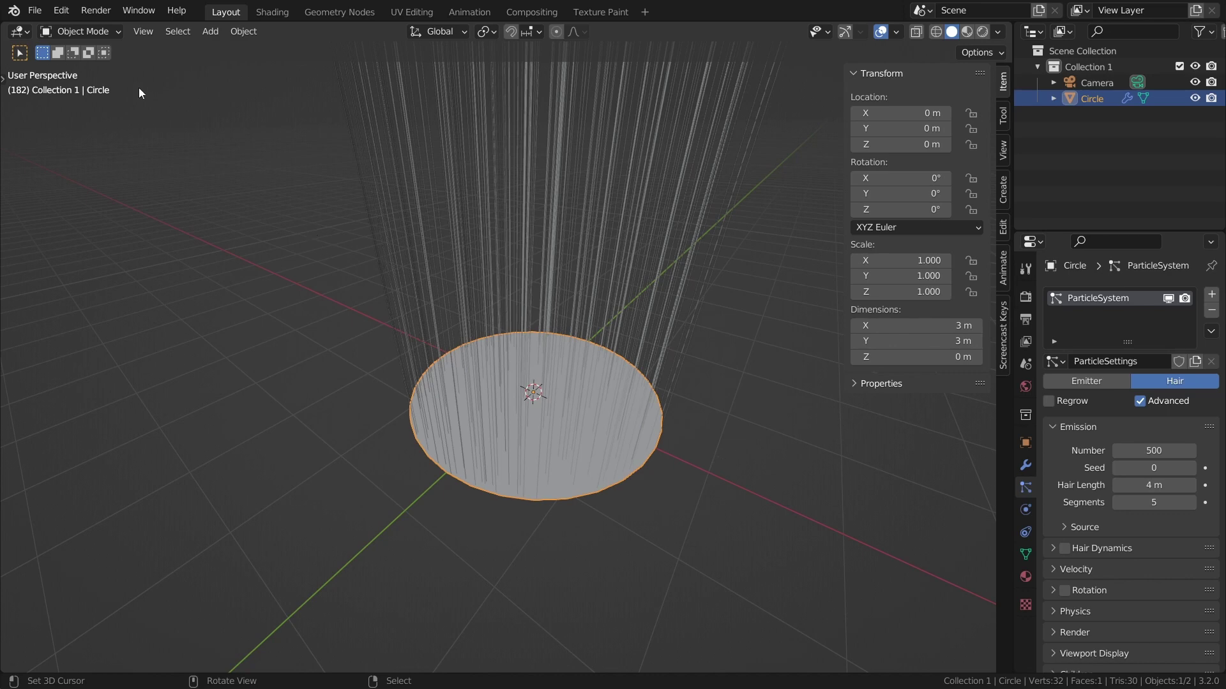
- Append the Low Poly Base collection from Humanoid.blend and clear the model's location so it stands at the world origin
{"action": "left_click", "coordinate": [35, 11]}
{"action": "left_click", "coordinate": [82, 183]}
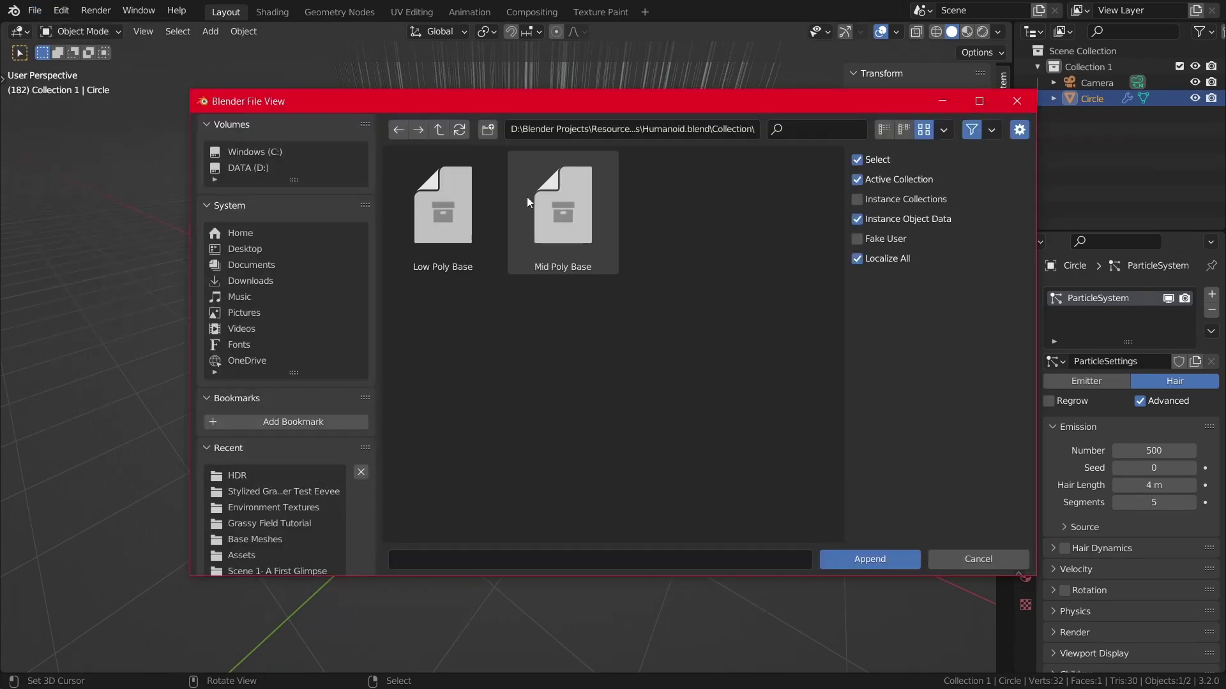
{"action": "double_click", "coordinate": [455, 222]}
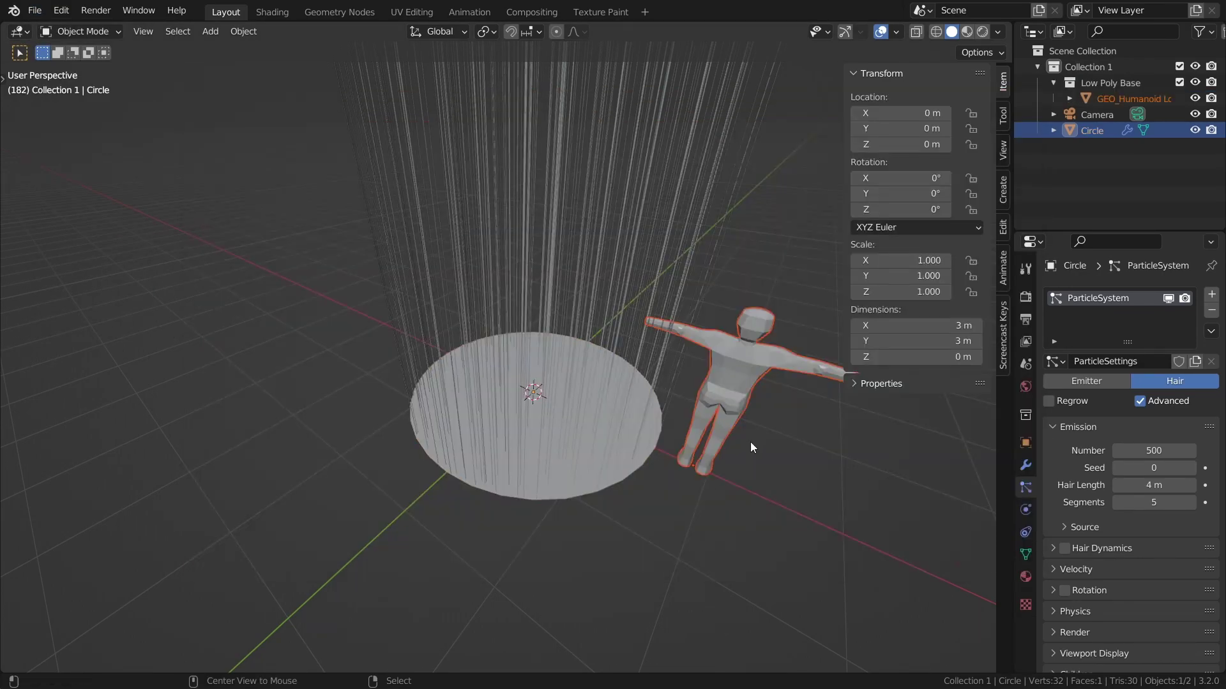
{"action": "key", "text": "alt+g"}
{"action": "key", "text": "shift+grave"}
{"action": "key", "text": "w"}
{"action": "key", "text": "s"}
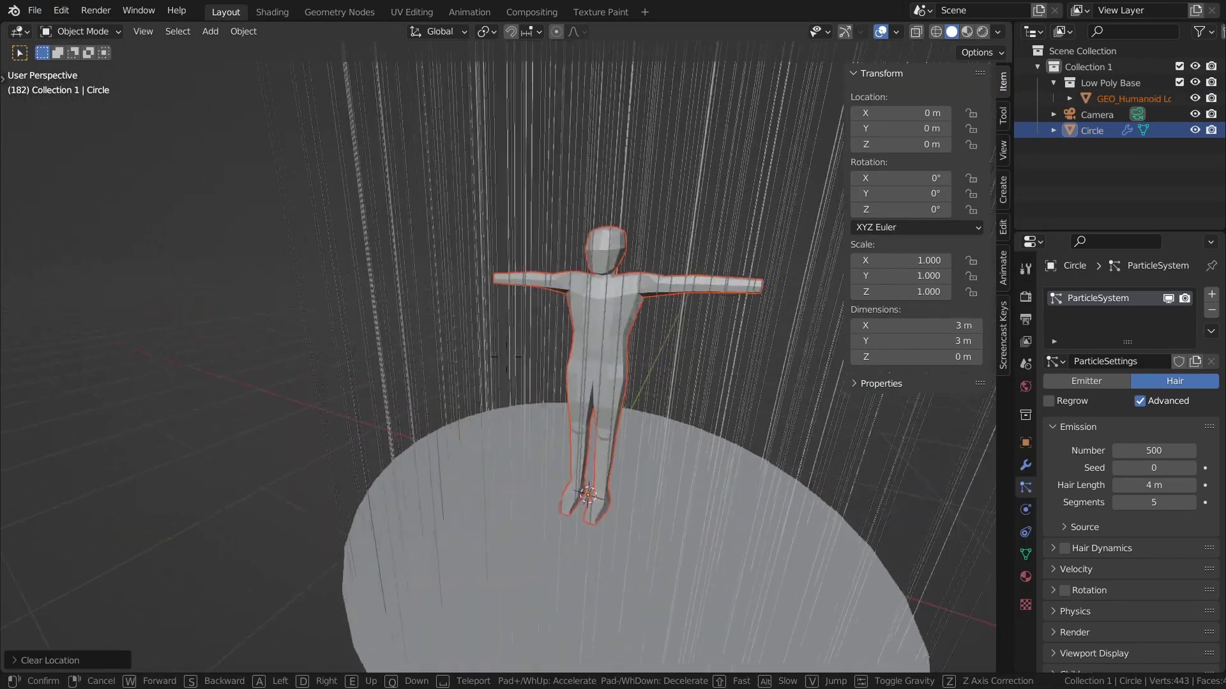
{"action": "key", "text": "w"}
{"action": "right_click", "coordinate": [518, 317]}
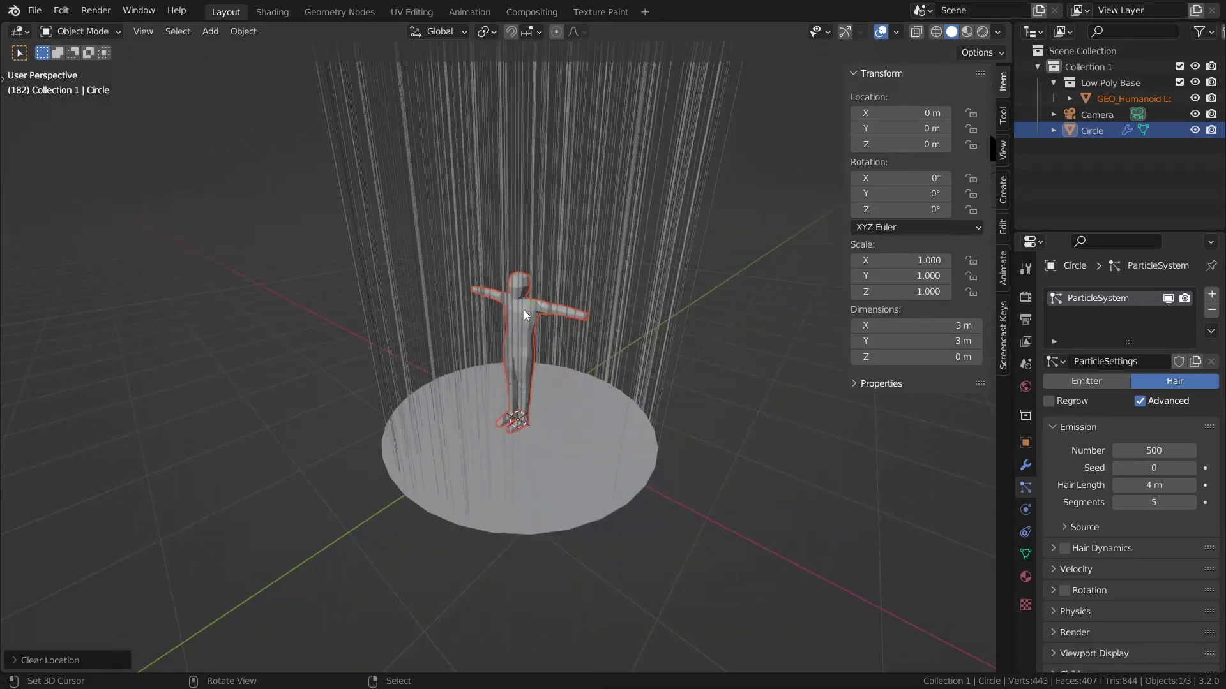
- Reselect the circle under the humanoid so that its particle system is active
{"action": "left_click", "coordinate": [525, 309]}
{"action": "left_click", "coordinate": [638, 454]}
{"action": "key", "text": "shift+grave"}
{"action": "key", "text": "w"}
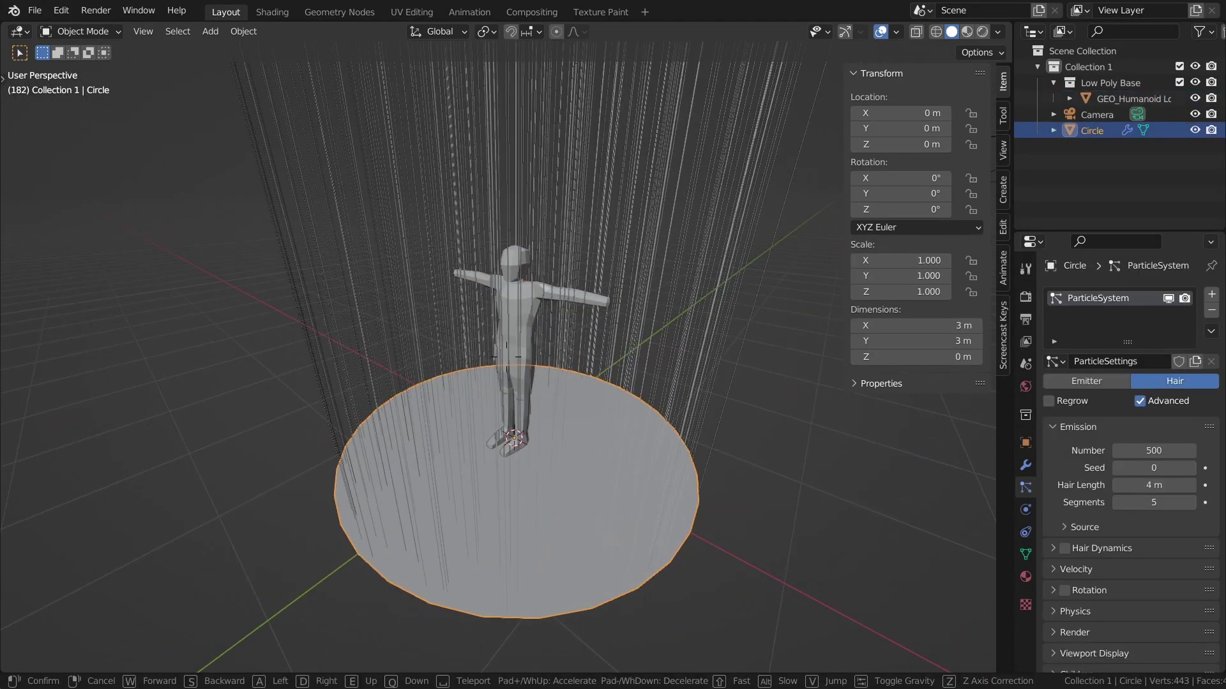
{"action": "left_click", "coordinate": [542, 348]}
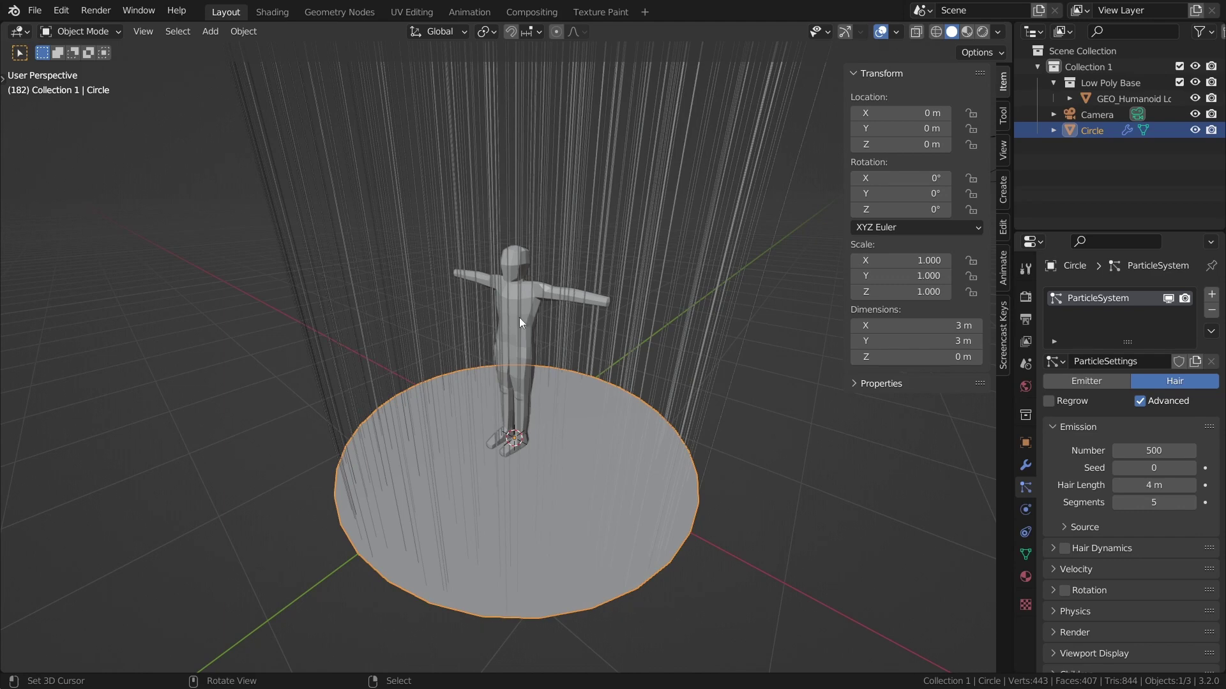
{"action": "key", "text": "shift+grave"}
{"action": "key", "text": "s"}
{"action": "left_click", "coordinate": [507, 358]}
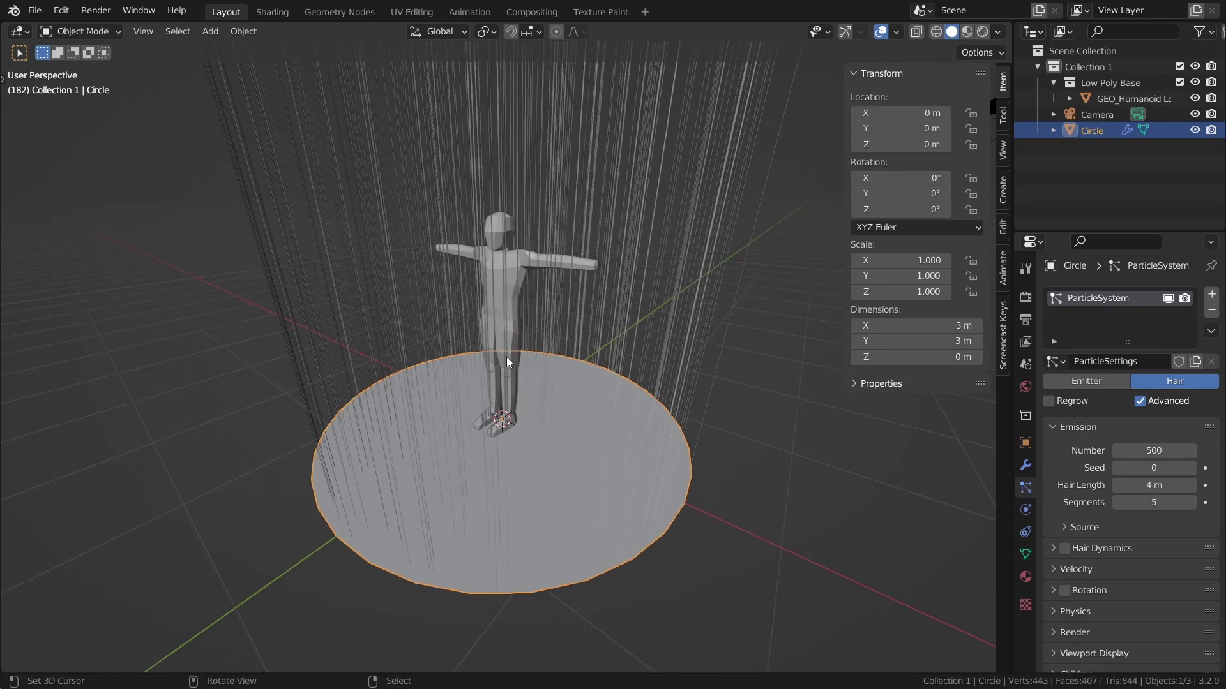
- Look up the Low Poly Humanoid Model post on the creator's Patreon page
{"action": "left_click", "coordinate": [840, 534]}
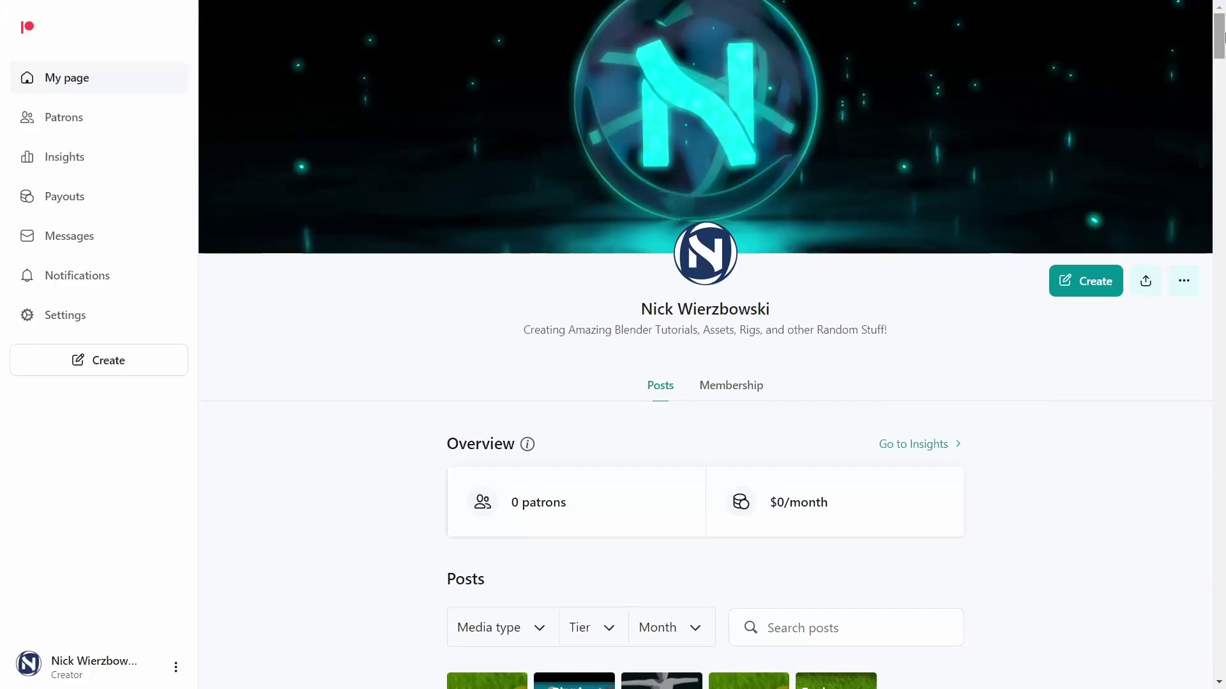
{"action": "scroll", "coordinate": [1220, 95], "scroll_direction": "down", "scroll_amount": 8}
{"action": "scroll", "coordinate": [1220, 94], "scroll_direction": "down", "scroll_amount": 3}
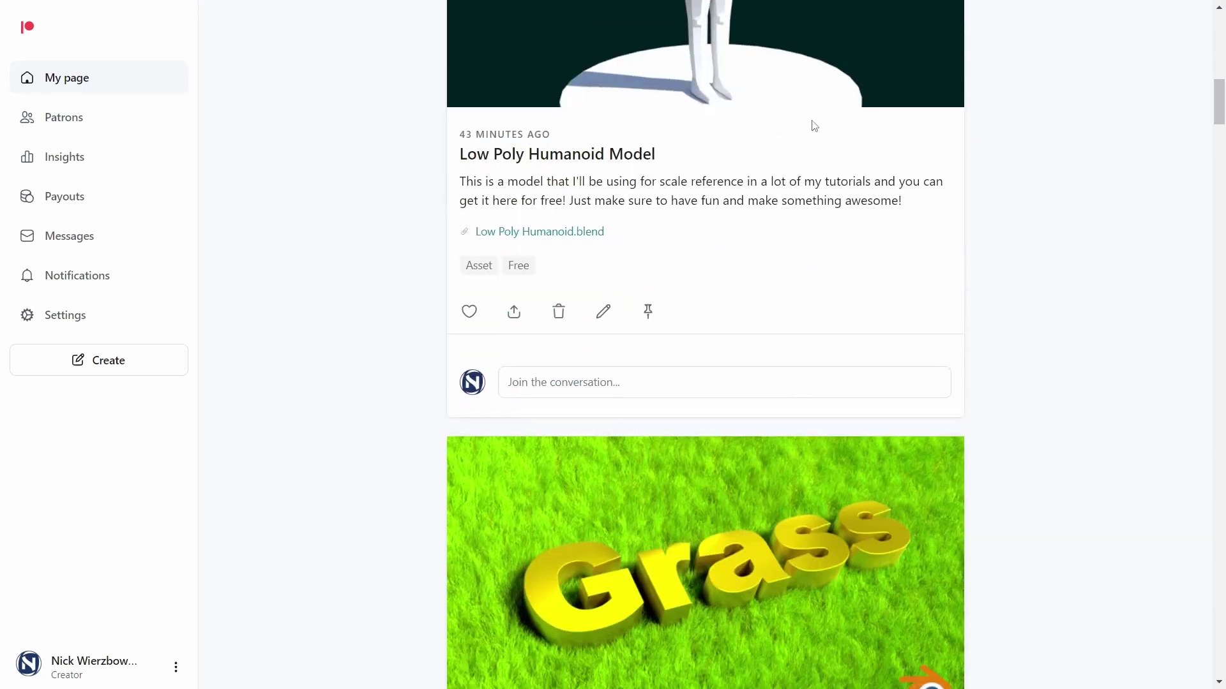
{"action": "left_click", "coordinate": [591, 157]}
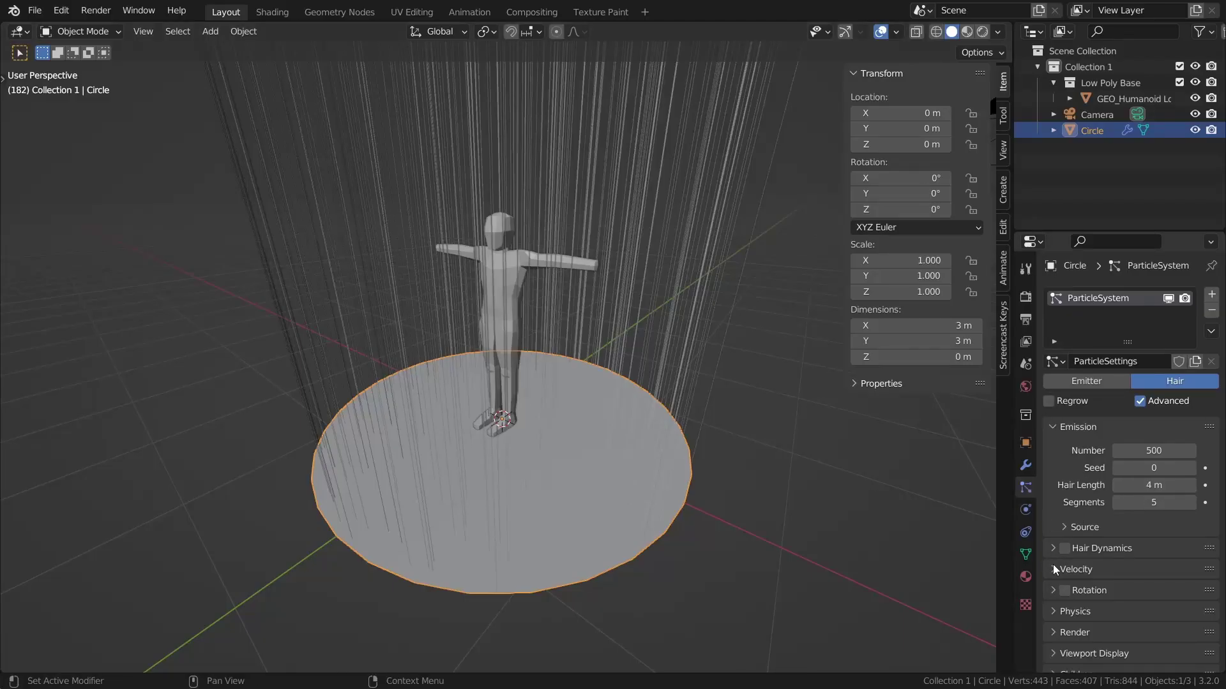
- Expand the hair particles' velocity settings and set the Normal velocity to 0.3 m/s
{"action": "left_click", "coordinate": [1064, 566]}
{"action": "scroll", "coordinate": [1100, 485], "scroll_direction": "down", "scroll_amount": 4}
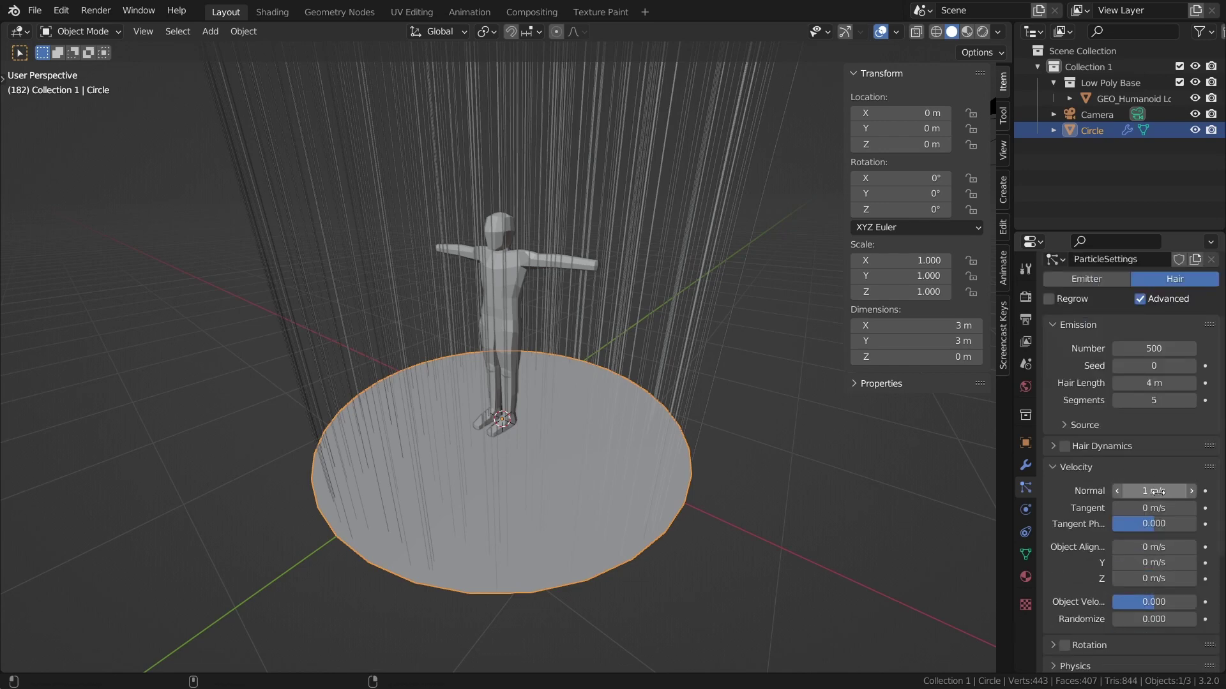
{"action": "left_click_drag", "start_coordinate": [1157, 491], "coordinate": [1122, 492]}
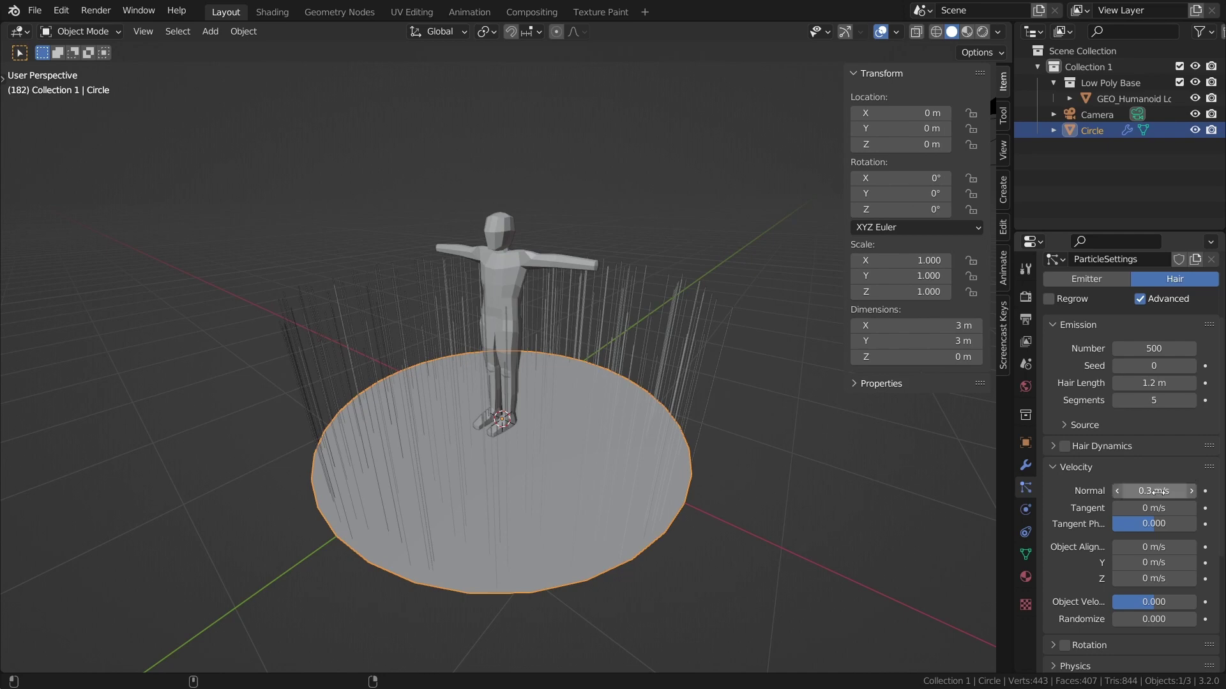
{"action": "middle_click_drag", "start_coordinate": [512, 382], "coordinate": [509, 361]}
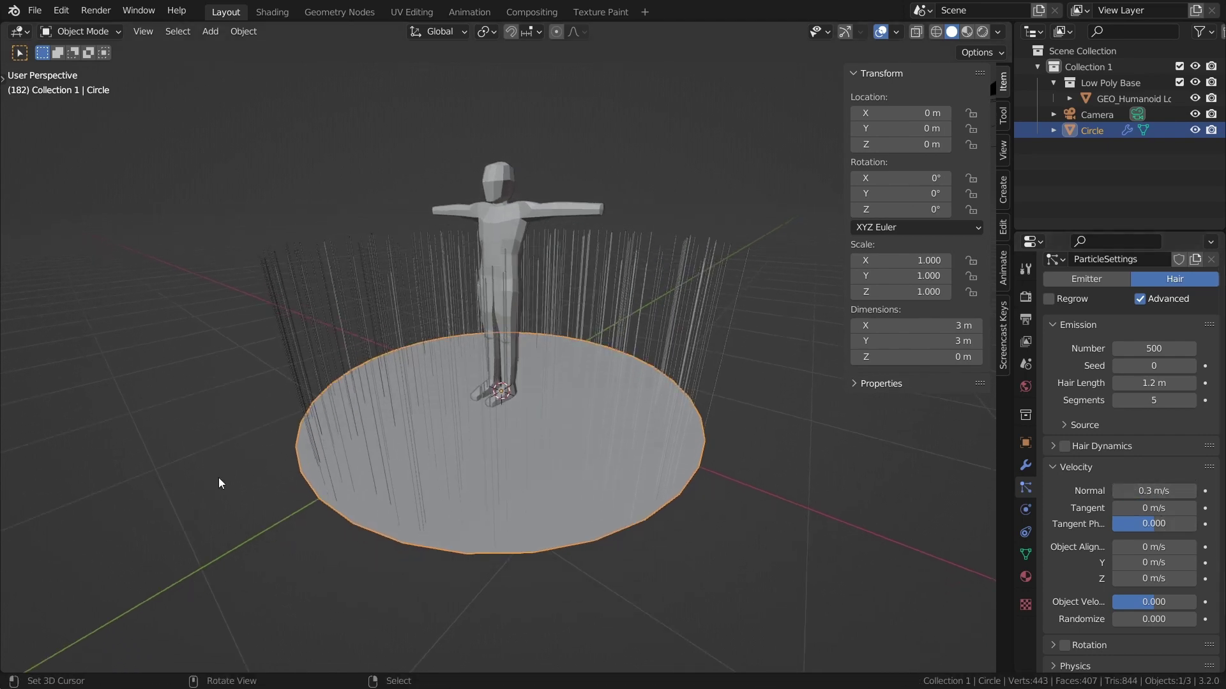
- Tilt the circle's mesh in Edit Mode to test how the hair follows the surface normal
{"action": "key", "text": "Tab"}
{"action": "key", "text": "r"}
{"action": "left_click", "coordinate": [703, 382]}
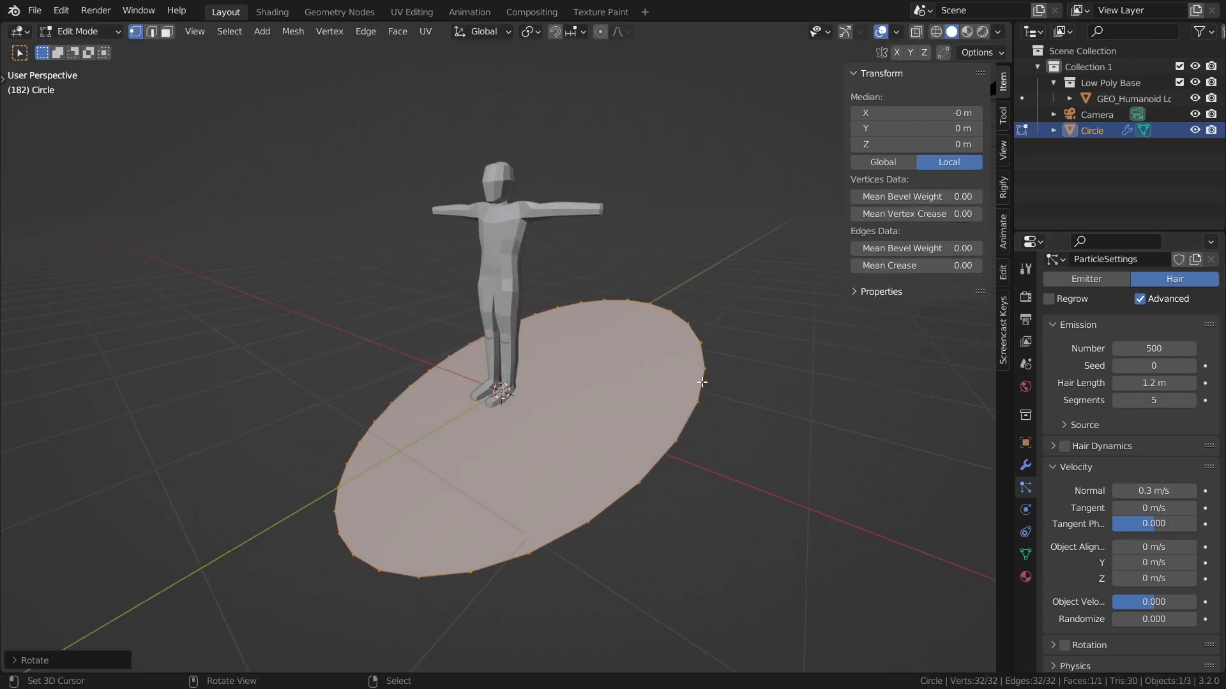
{"action": "key", "text": "Tab"}
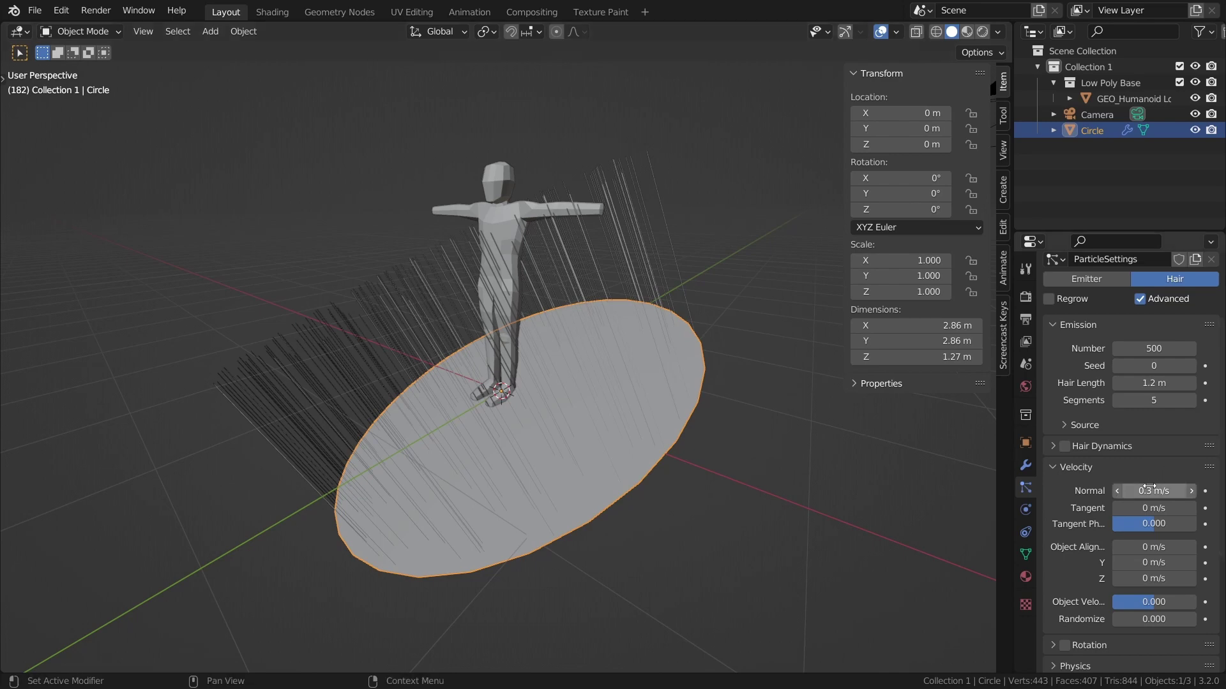
- Undo the tilt of the circle's mesh and set the hair's Normal velocity to 0 m/s
{"action": "left_click_drag", "start_coordinate": [1151, 489], "coordinate": [1136, 489]}
{"action": "key", "text": "ctrl+z"}
{"action": "key", "text": "ctrl+z"}
{"action": "key", "text": "ctrl+z"}
{"action": "key", "text": "ctrl+z"}
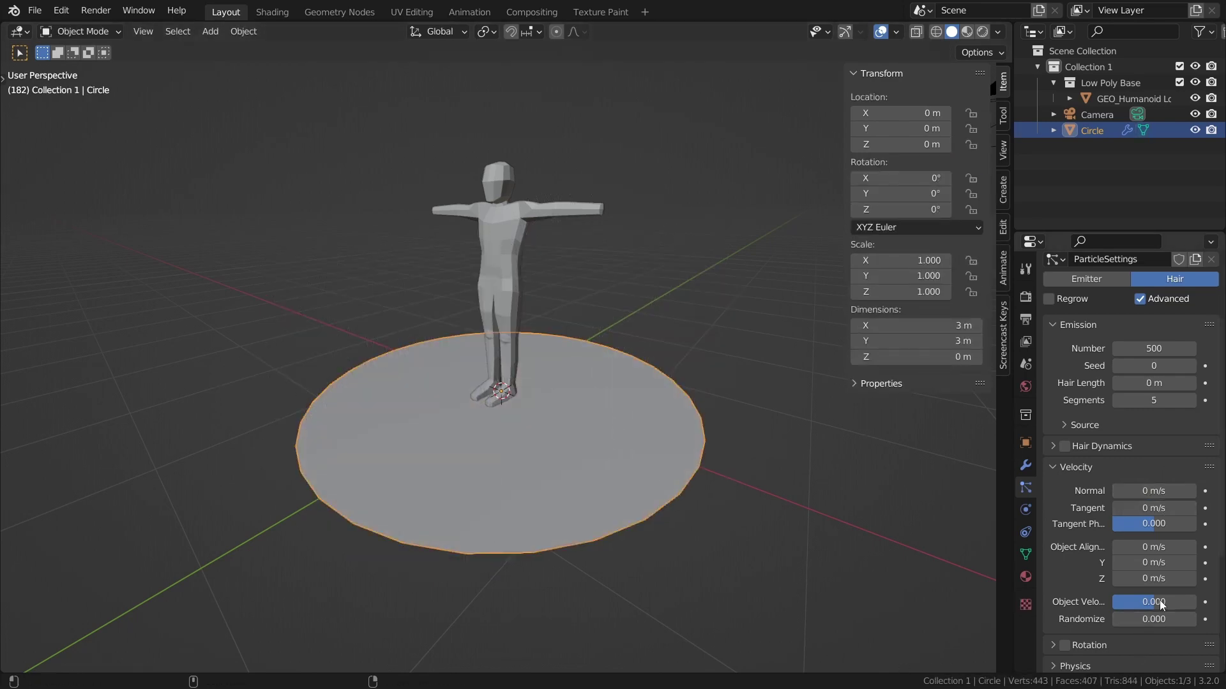
- Set the hair's Object Aligned Z velocity to 0.152 m/s
{"action": "left_click_drag", "start_coordinate": [1138, 578], "coordinate": [1187, 578]}
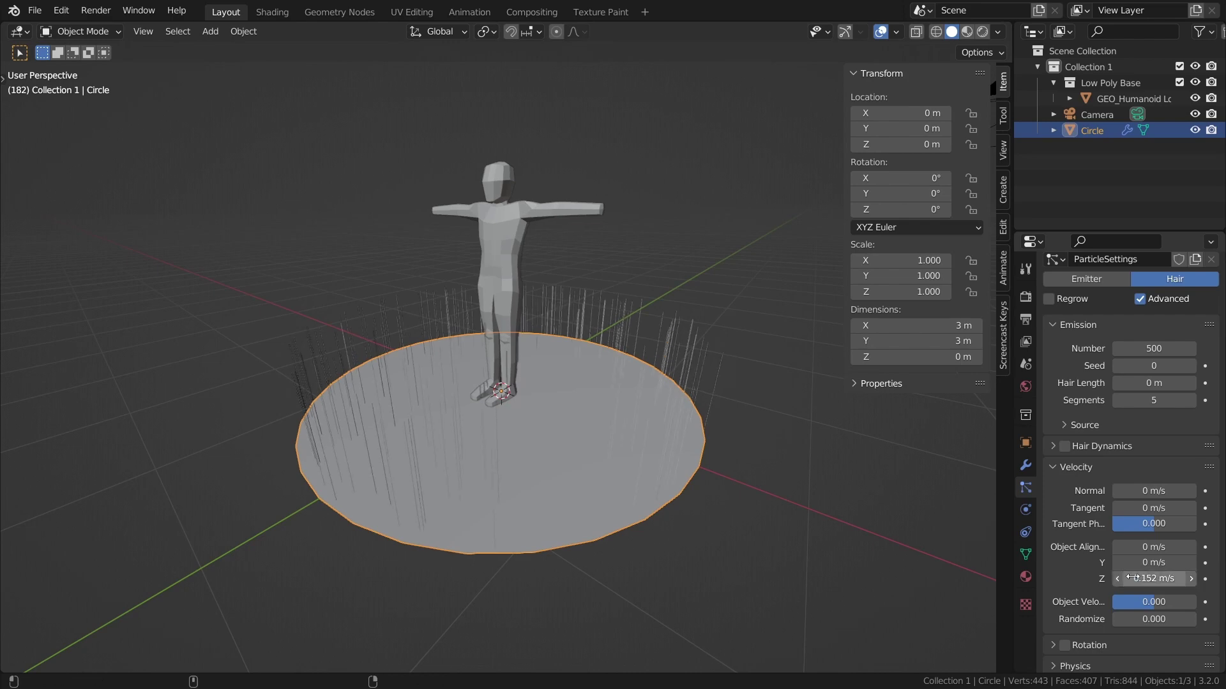
{"action": "key", "text": "shift+grave"}
{"action": "left_click", "coordinate": [894, 418]}
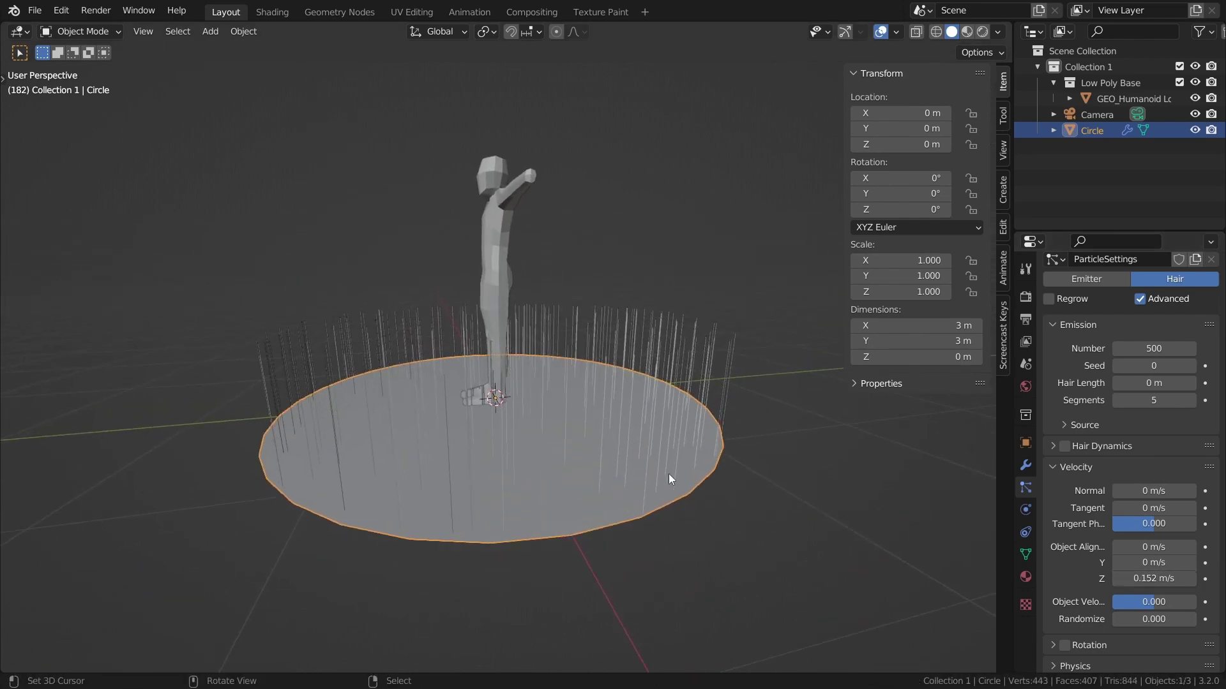
- Try tilting the circle's mesh to check the Z-aligned hair direction, and undo the rotation
{"action": "key", "text": "r"}
{"action": "left_click", "coordinate": [737, 334]}
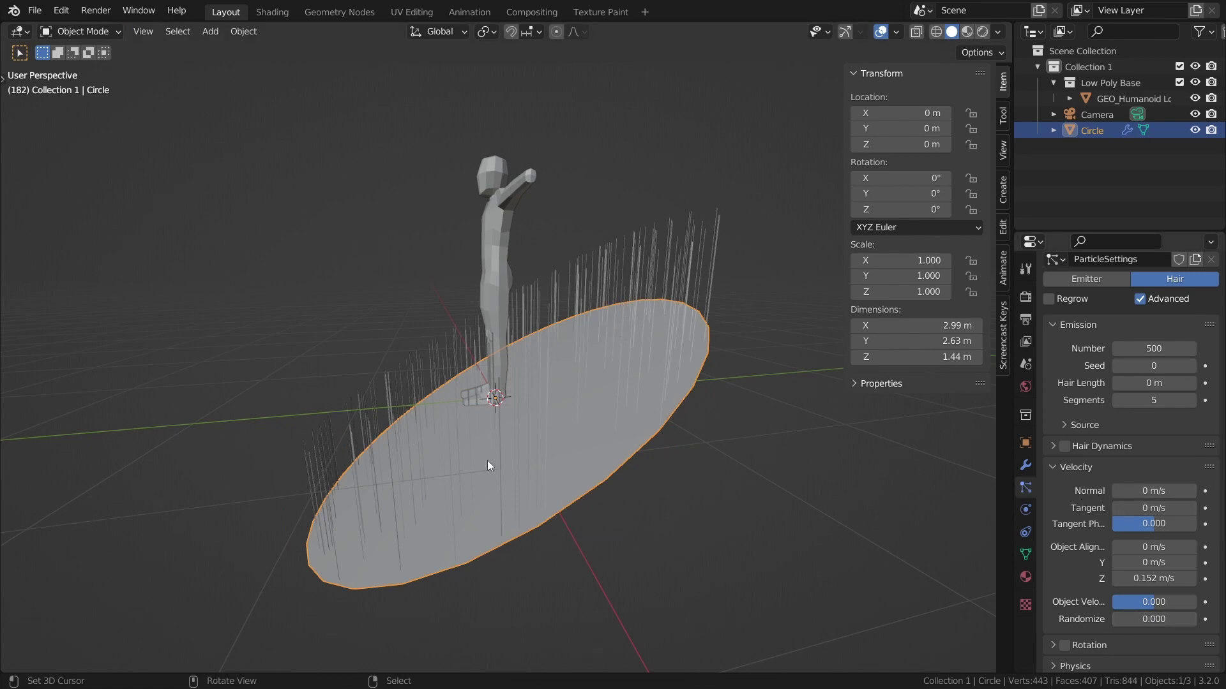
{"action": "key", "text": "ctrl+z"}
{"action": "key", "text": "ctrl+z"}
{"action": "key", "text": "Tab"}
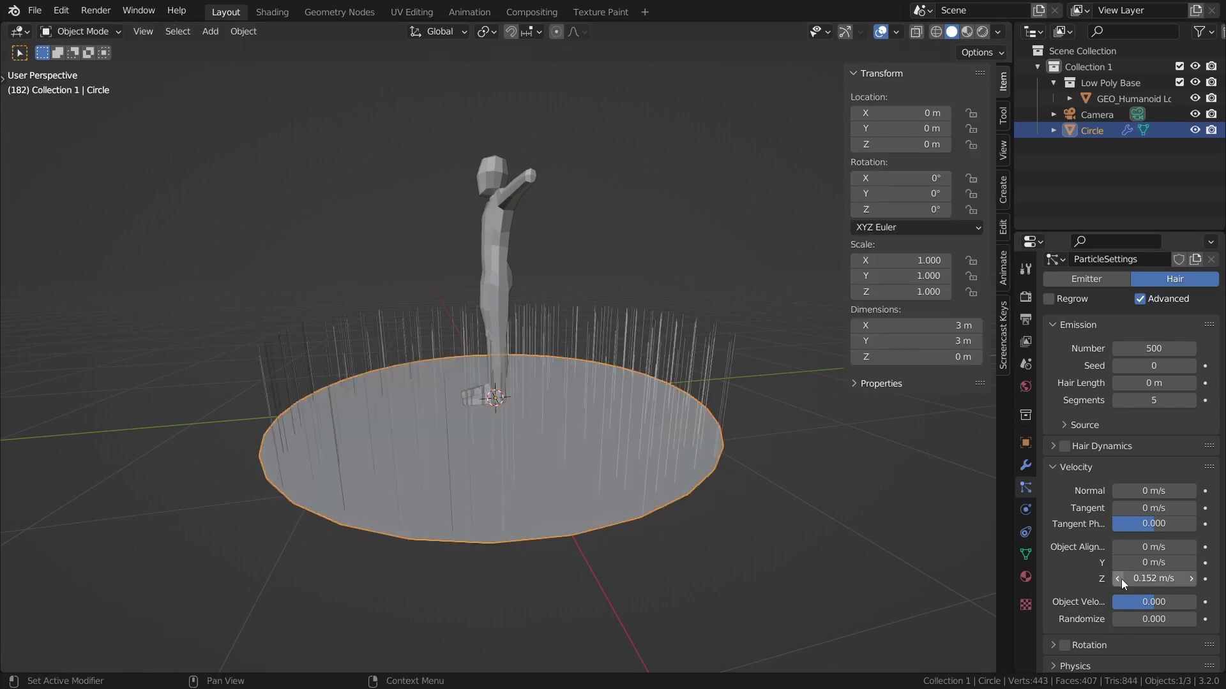
- Set the hair's velocity Randomize value to 0.022 and hide the viewport sidebar
{"action": "left_click_drag", "start_coordinate": [1153, 619], "coordinate": [1170, 619]}
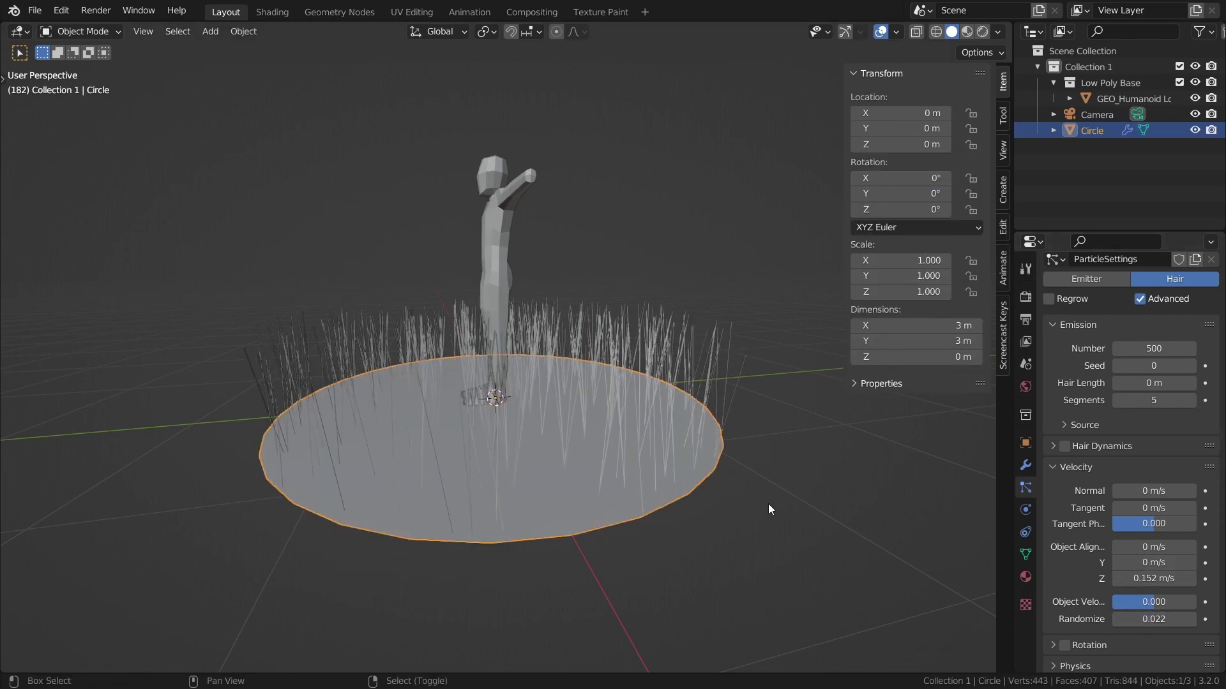
{"action": "key", "text": "shift+grave"}
{"action": "key", "text": "a"}
{"action": "key", "text": "w"}
{"action": "left_click", "coordinate": [508, 358]}
{"action": "key", "text": "n"}
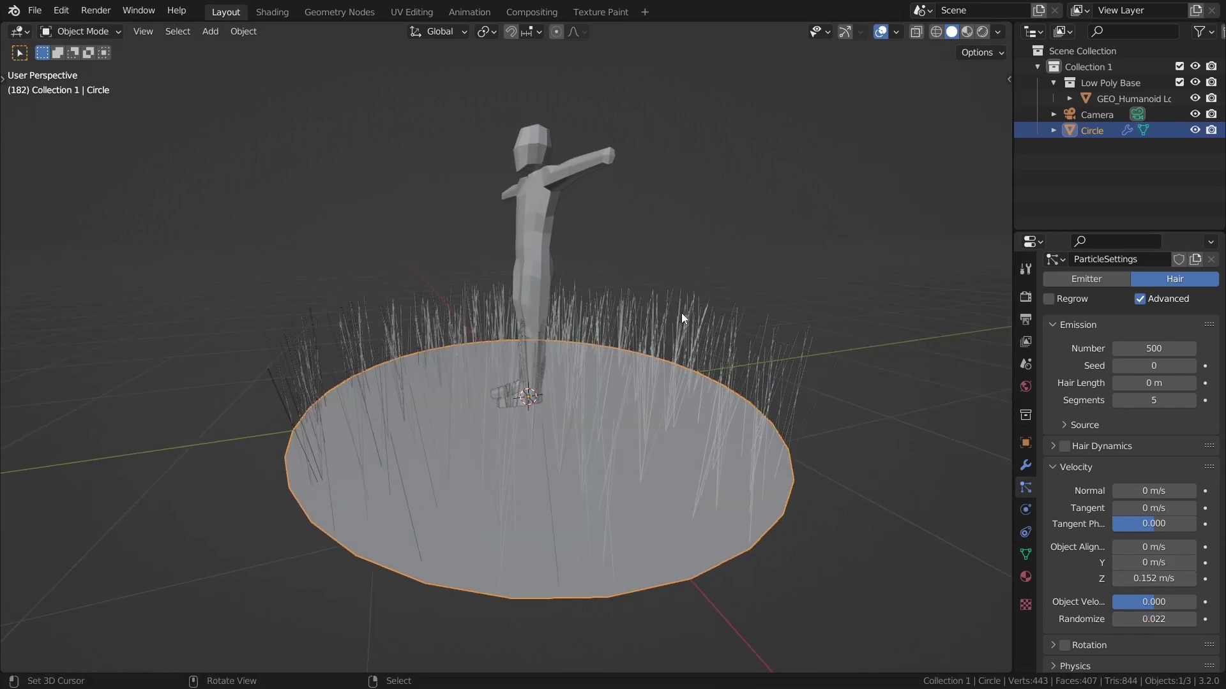
- Set the Brownian force in the hair's physics settings to 0.078
{"action": "left_click", "coordinate": [1056, 468]}
{"action": "scroll", "coordinate": [1059, 512], "scroll_direction": "down", "scroll_amount": 2}
{"action": "left_click", "coordinate": [1066, 474]}
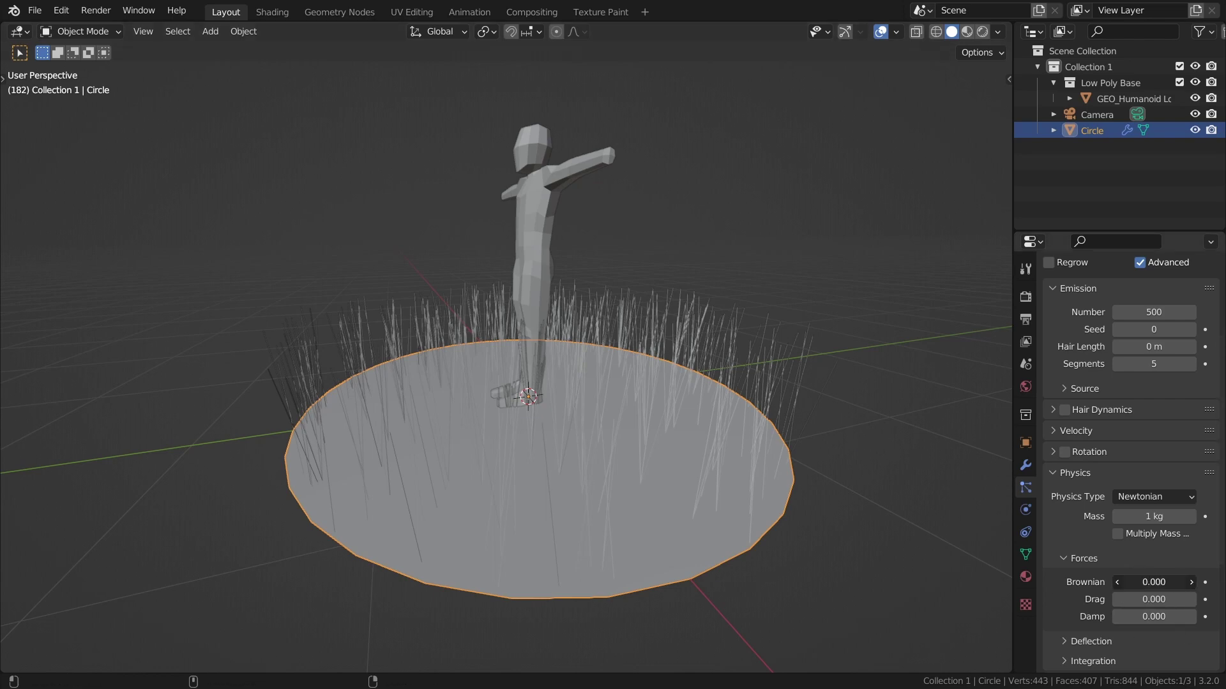
{"action": "left_click_drag", "start_coordinate": [1153, 582], "coordinate": [1178, 582]}
{"action": "scroll", "coordinate": [510, 355], "scroll_direction": "up", "scroll_amount": 2}
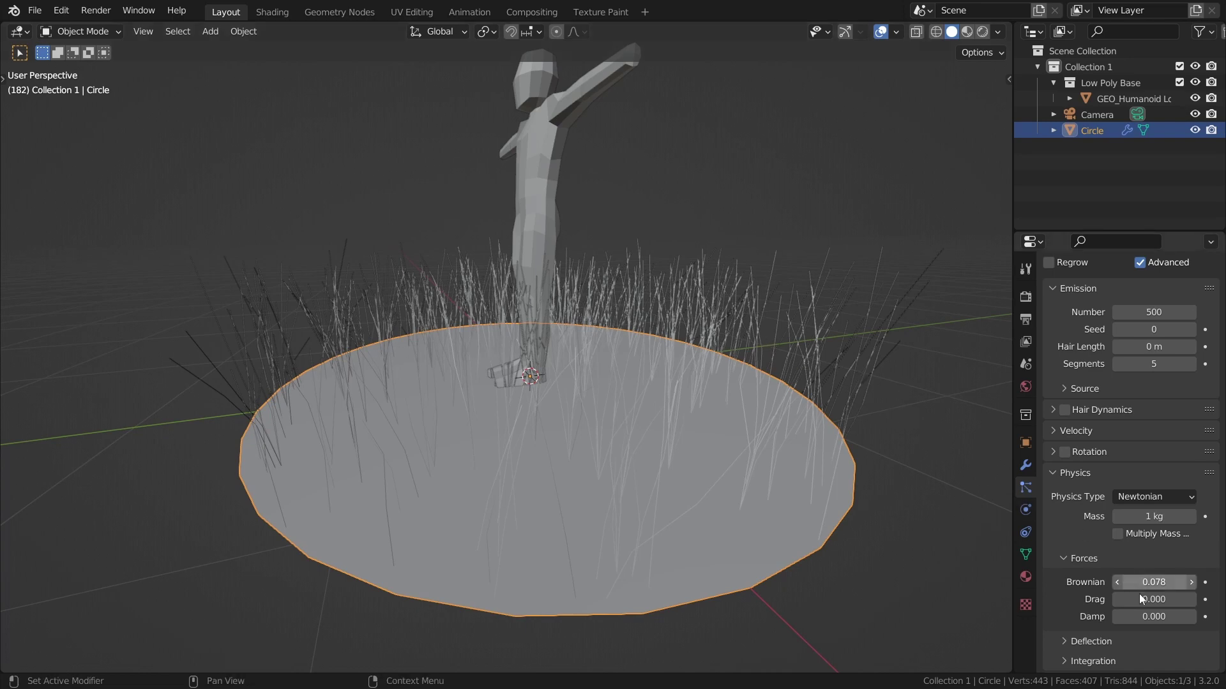
- Set the hair's Damp force to 0.010 and deselect the circle
{"action": "left_click_drag", "start_coordinate": [1139, 620], "coordinate": [1154, 619]}
{"action": "scroll", "coordinate": [507, 357], "scroll_direction": "down", "scroll_amount": 2}
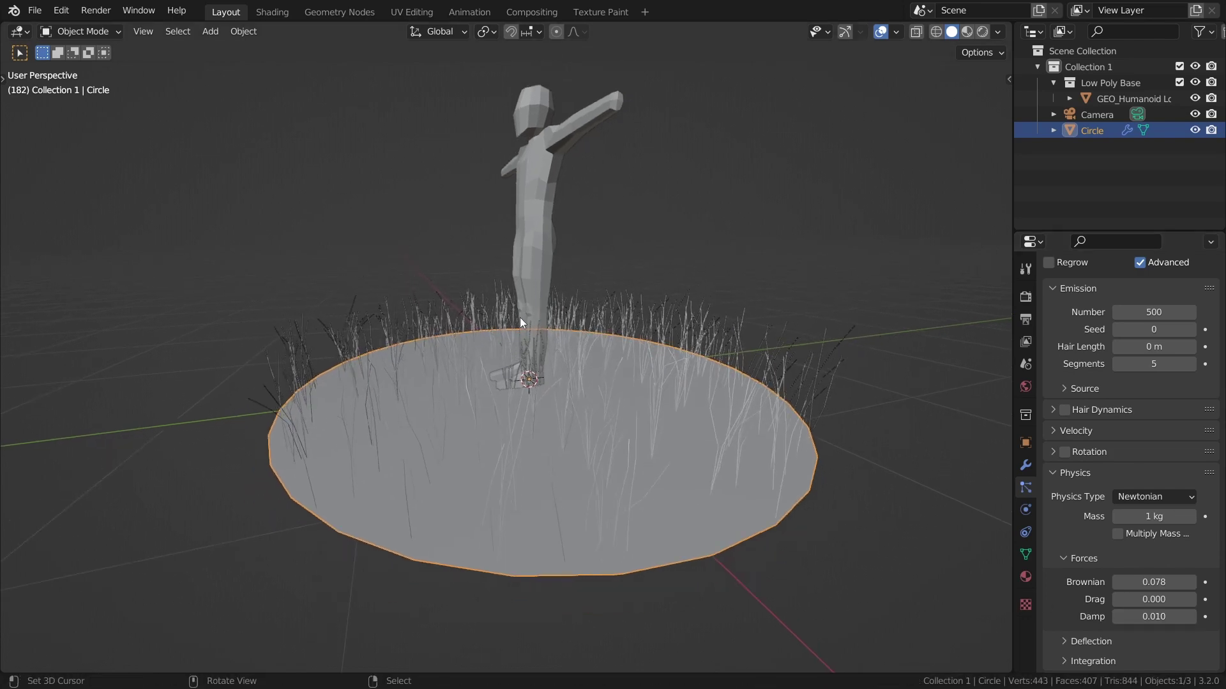
{"action": "left_click", "coordinate": [706, 179]}
{"action": "middle_click_drag", "start_coordinate": [704, 383], "coordinate": [579, 476]}
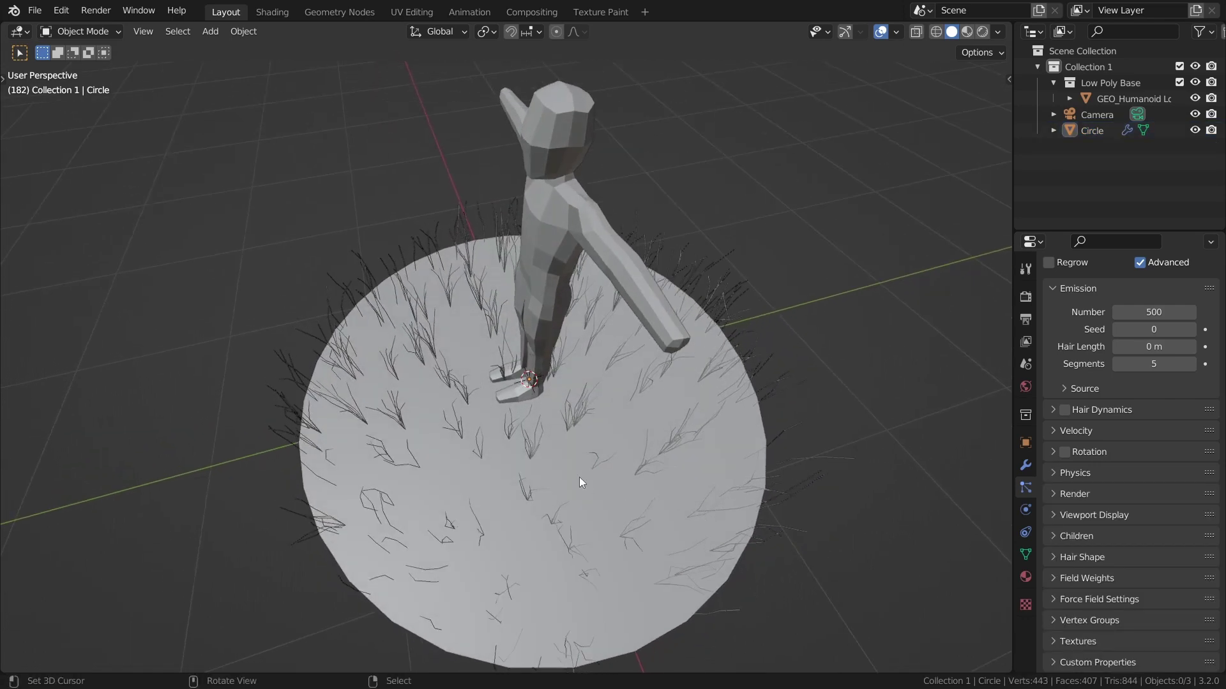
- Try the Random distribution for the hair's emission source, and return it to Jittered
{"action": "scroll", "coordinate": [1175, 447], "scroll_direction": "up", "scroll_amount": 5}
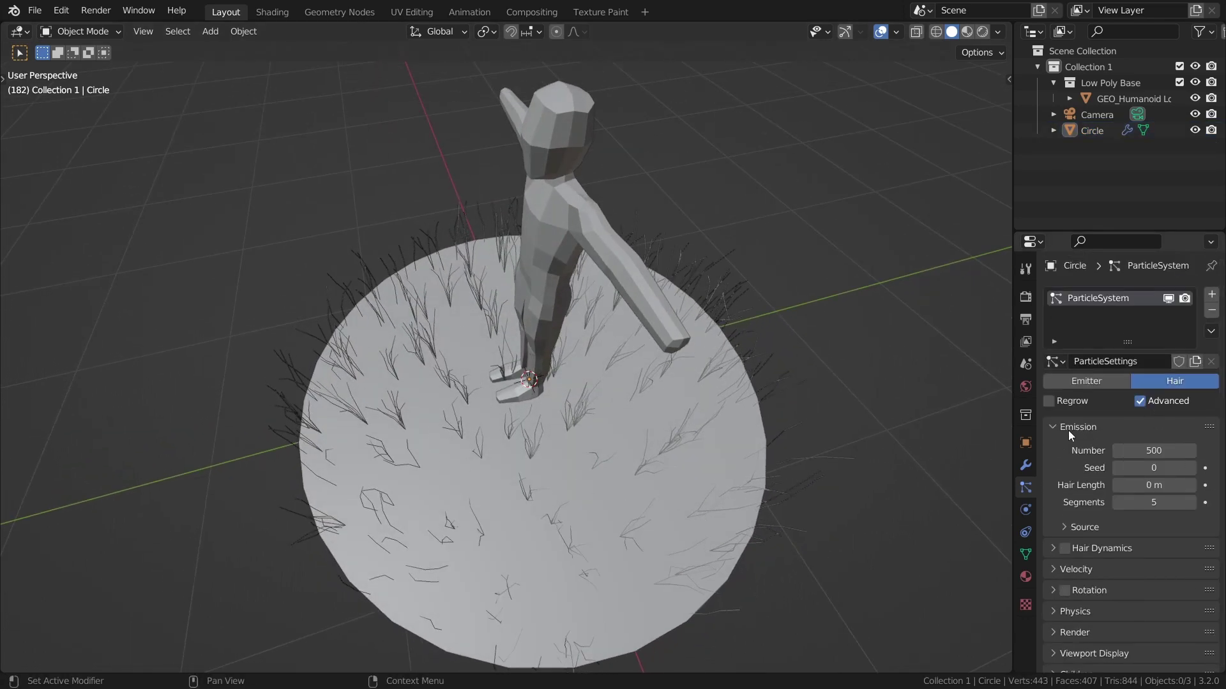
{"action": "left_click", "coordinate": [1083, 527]}
{"action": "scroll", "coordinate": [1093, 488], "scroll_direction": "down", "scroll_amount": 3}
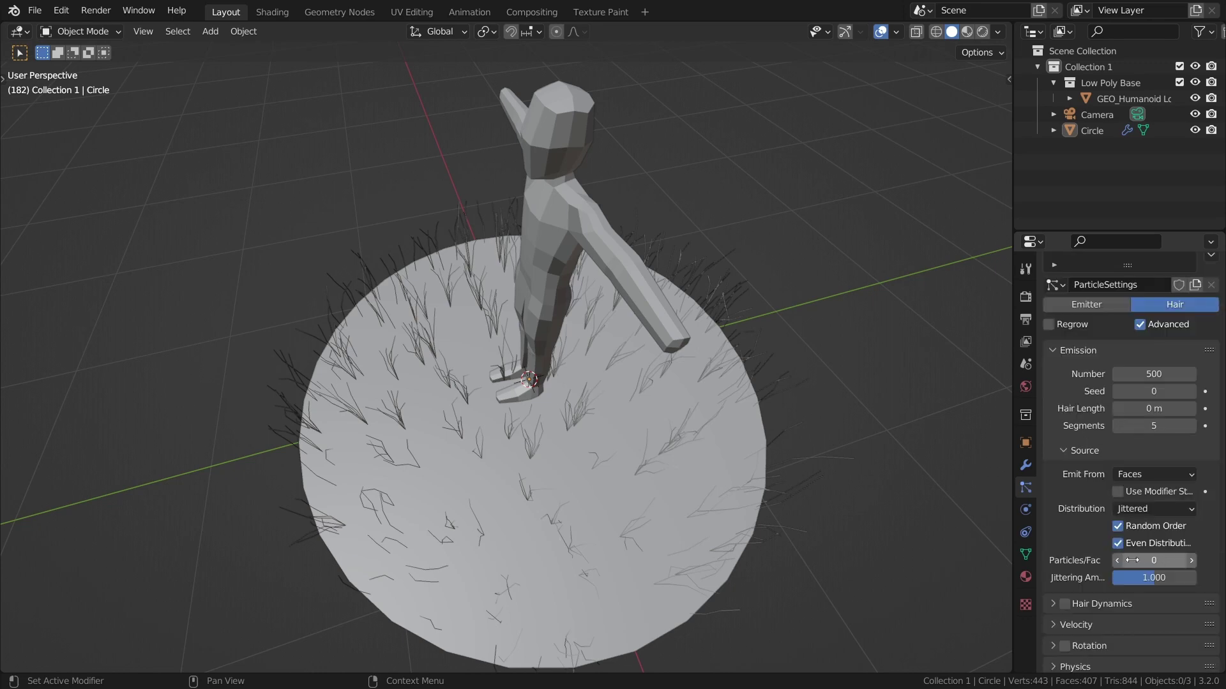
{"action": "left_click", "coordinate": [1148, 510]}
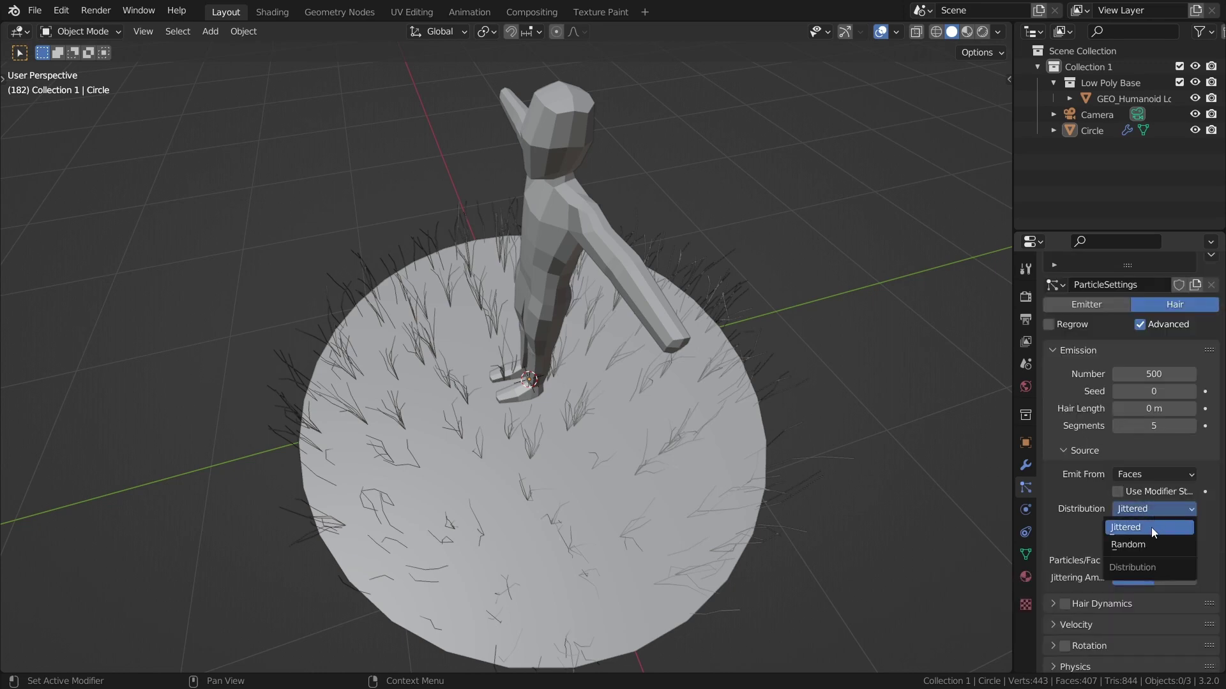
{"action": "left_click", "coordinate": [1144, 543]}
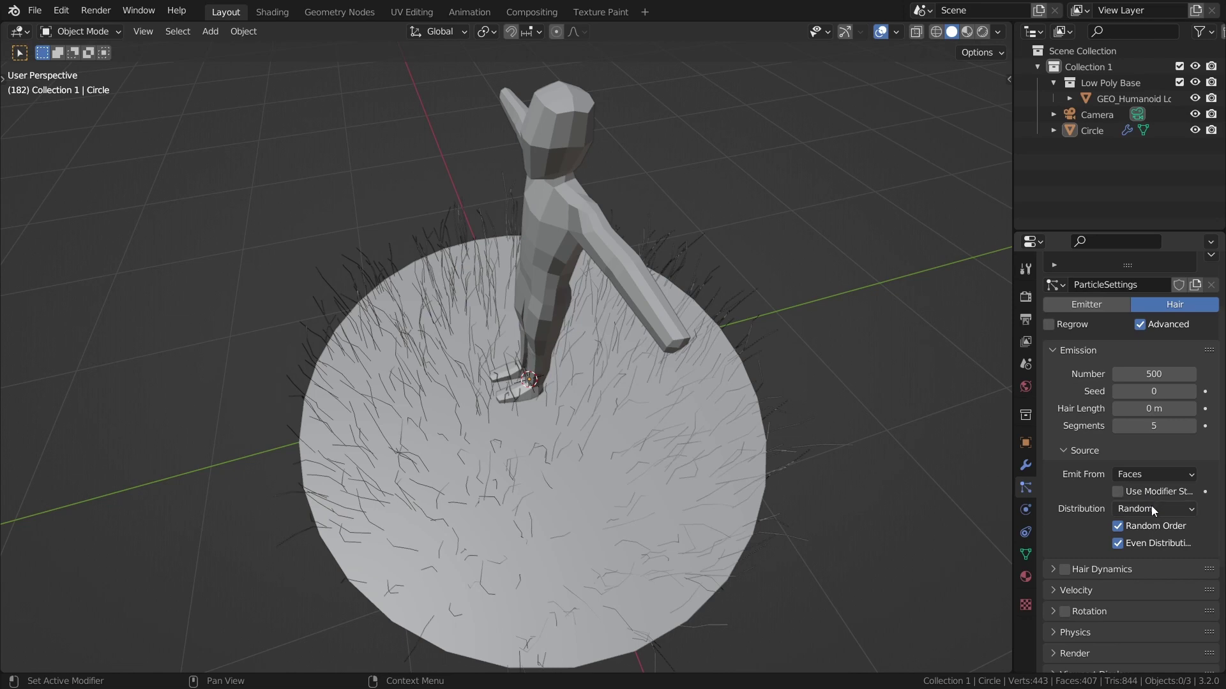
{"action": "left_click", "coordinate": [1153, 509]}
{"action": "left_click", "coordinate": [1143, 521]}
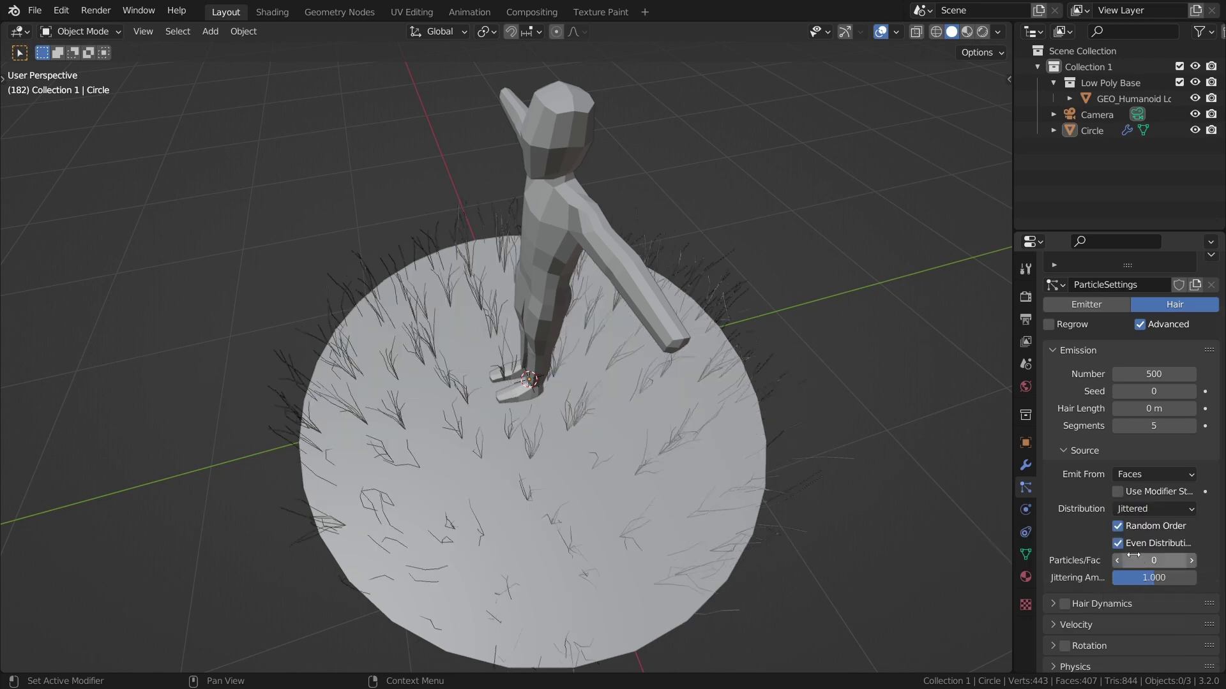
- Set the jittered distribution's Particles/Face to 1000 and collapse the emission settings
{"action": "left_click_drag", "start_coordinate": [1131, 561], "coordinate": [1212, 561]}
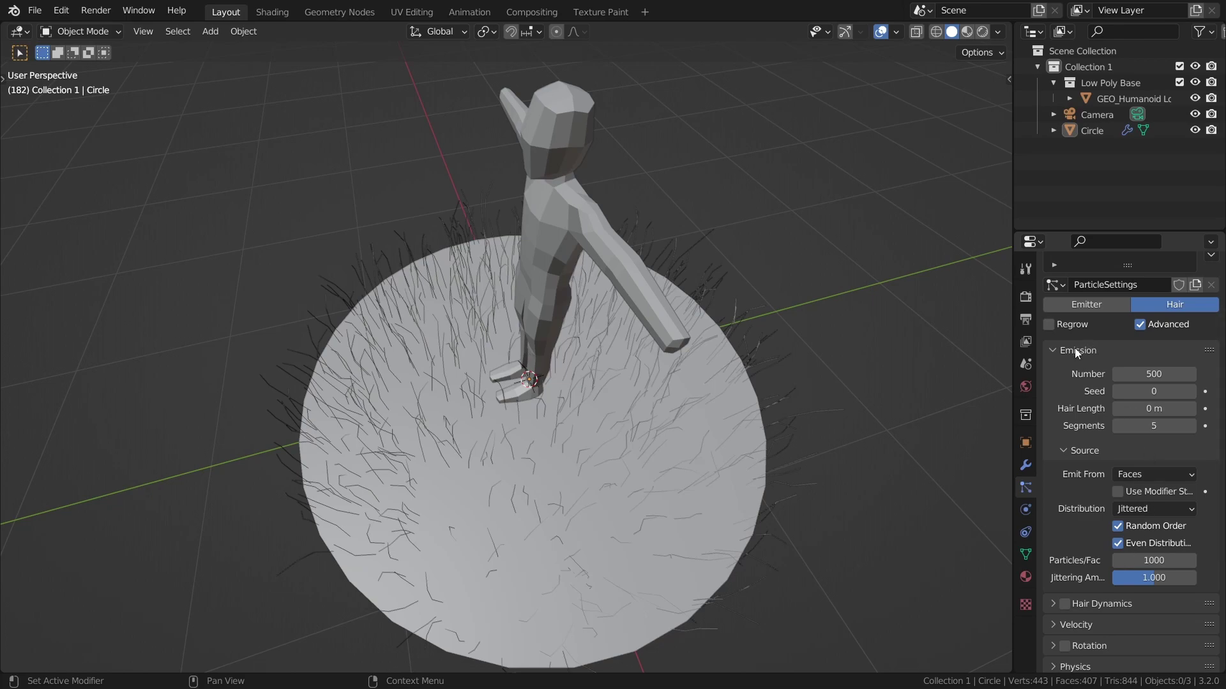
{"action": "middle_click_drag", "start_coordinate": [779, 479], "coordinate": [757, 426]}
{"action": "left_click", "coordinate": [1117, 355]}
{"action": "middle_click_drag", "start_coordinate": [598, 437], "coordinate": [722, 377]}
- Enable Simple children for the hair particle system
{"action": "left_click", "coordinate": [1076, 535]}
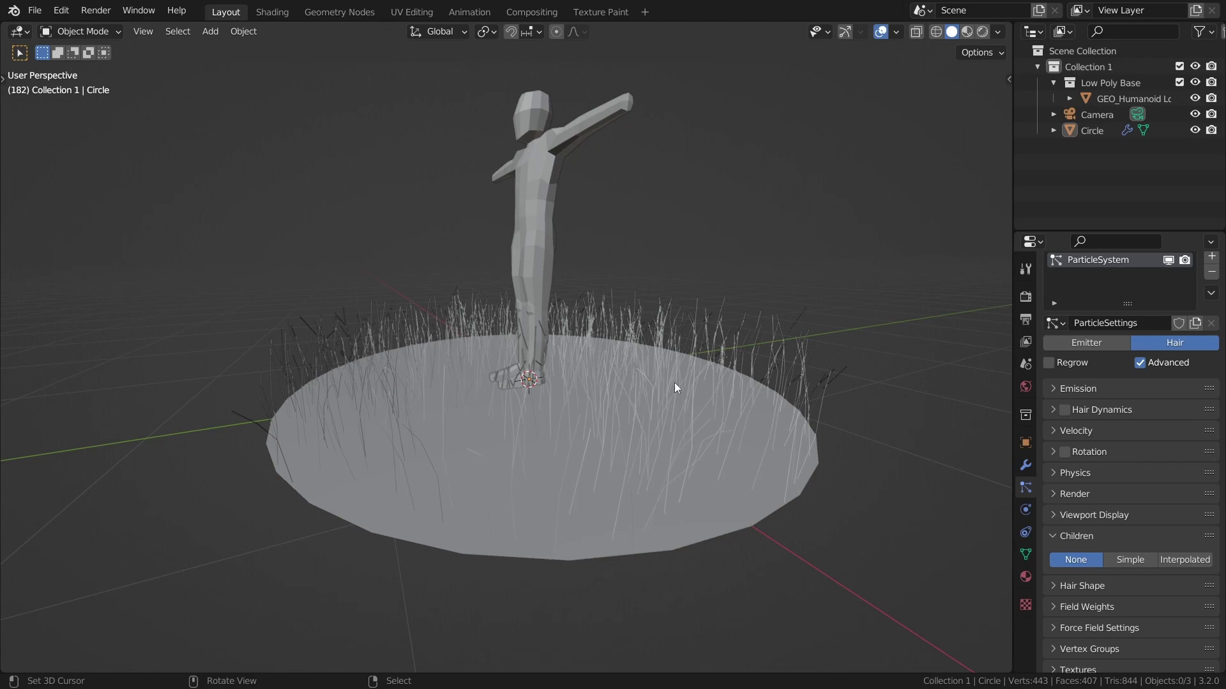
{"action": "left_click", "coordinate": [1130, 559]}
{"action": "middle_click_drag", "start_coordinate": [628, 492], "coordinate": [653, 451]}
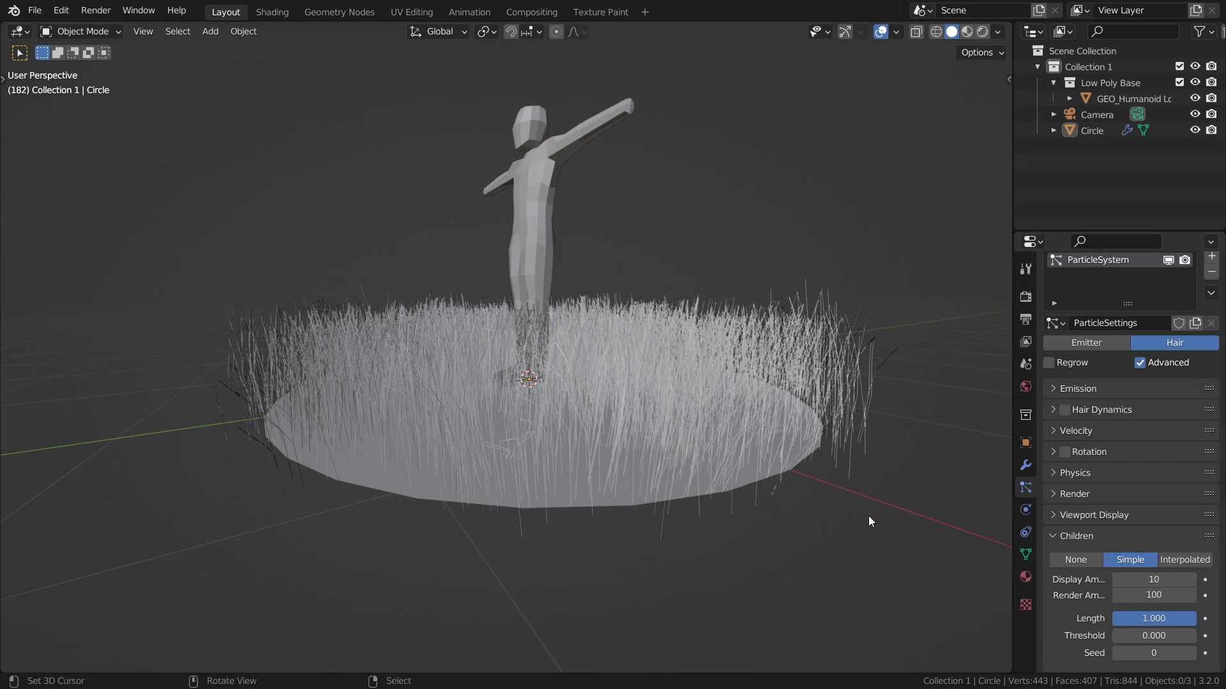
{"action": "mouse_move", "coordinate": [683, 470]}
{"action": "middle_mouse_down"}
{"action": "mouse_move", "coordinate": [689, 501]}
{"action": "mouse_move", "coordinate": [696, 476]}
{"action": "middle_mouse_up"}
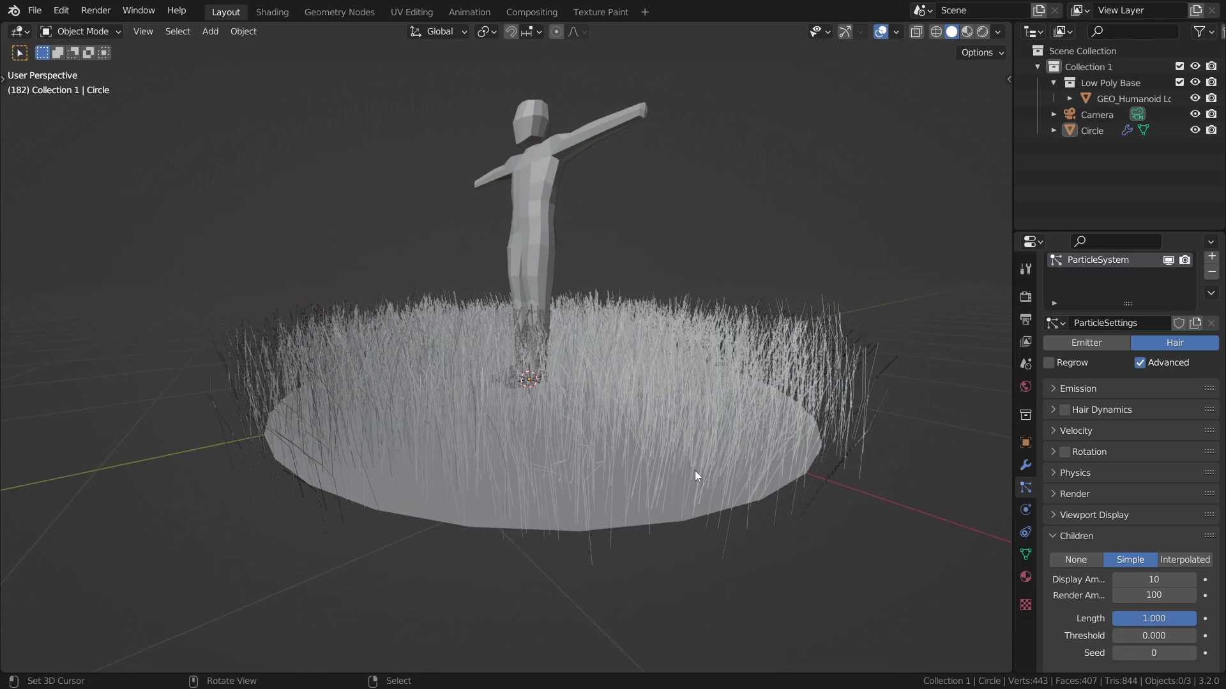
- Switch the hair particle system's children to Interpolated
{"action": "left_click", "coordinate": [1178, 561]}
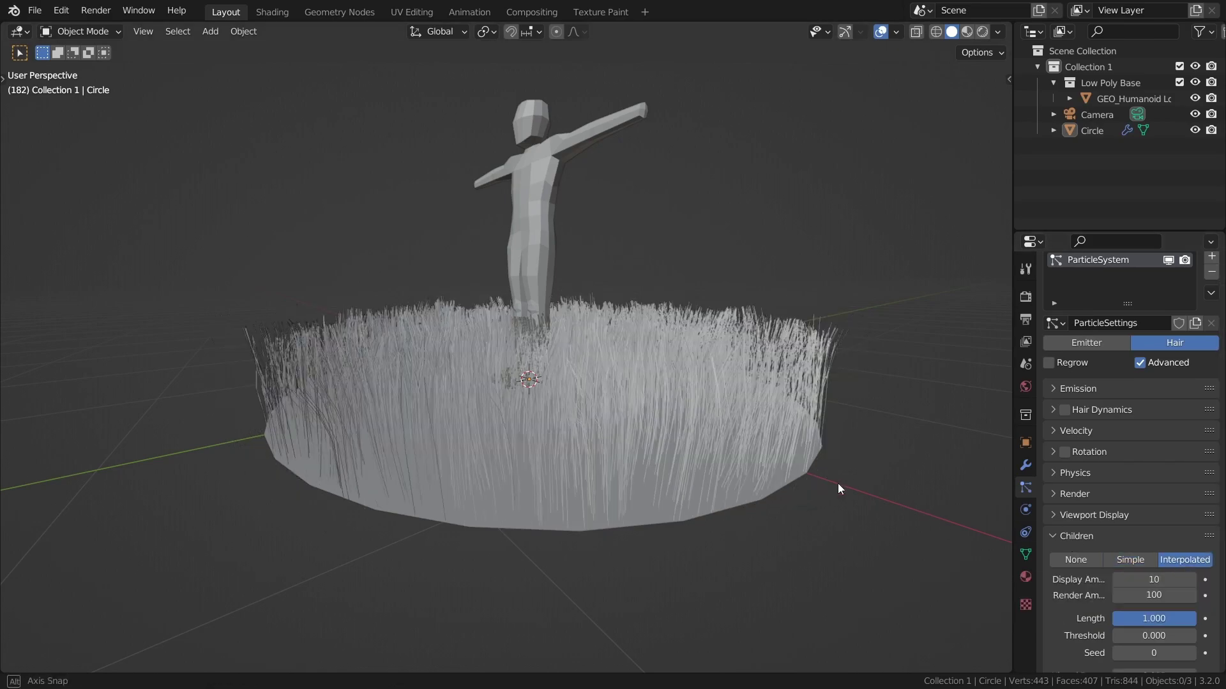
{"action": "middle_click_drag", "start_coordinate": [837, 484], "coordinate": [778, 515]}
{"action": "middle_click_drag", "start_coordinate": [645, 460], "coordinate": [603, 456]}
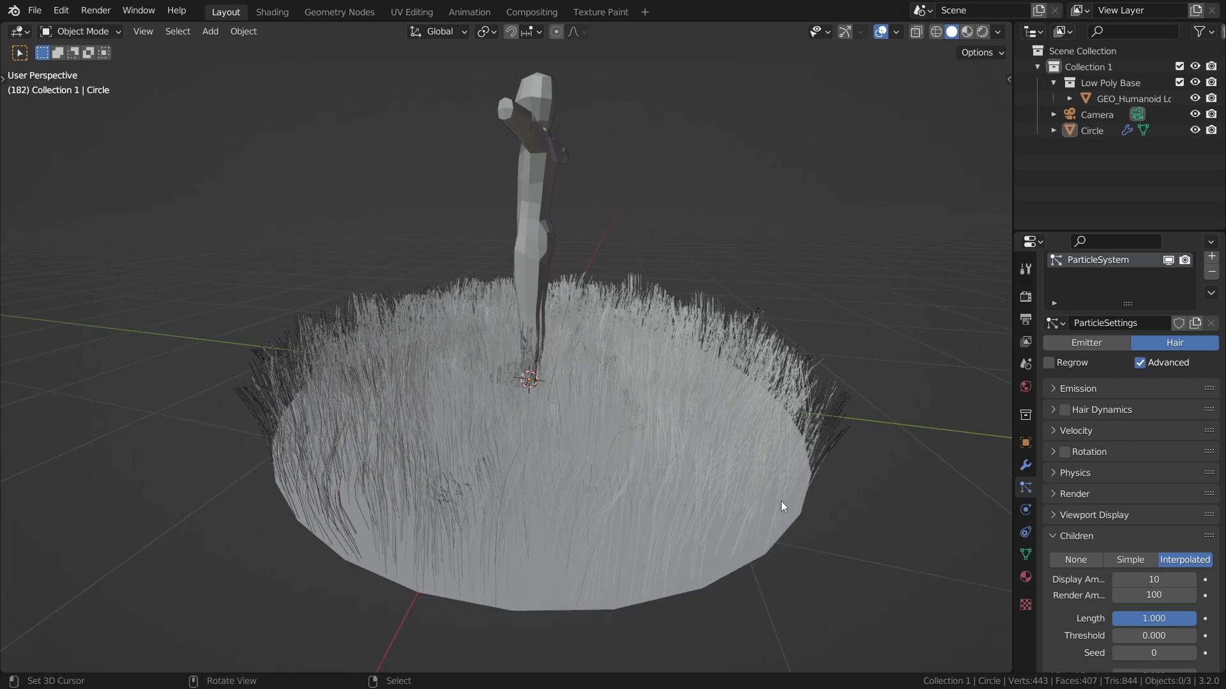
- Set both the display amount and the render amount of the hair's children to 20
{"action": "left_click_drag", "start_coordinate": [1149, 579], "coordinate": [1149, 595]}
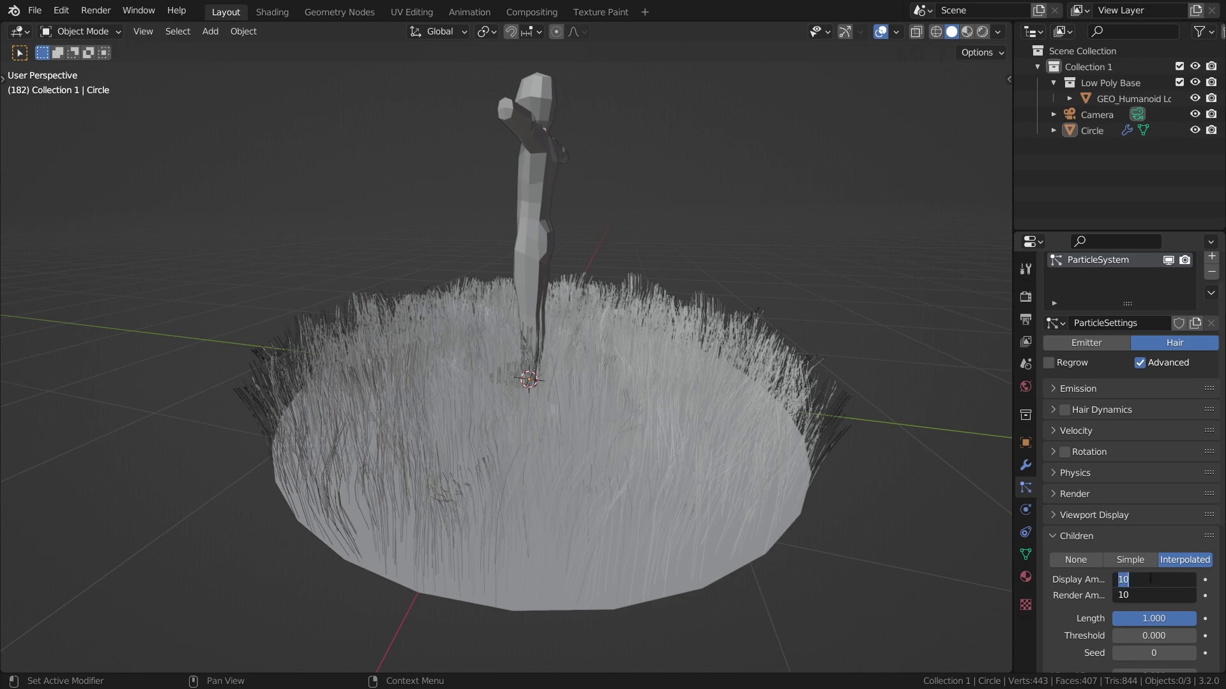
{"action": "type", "text": "20"}
{"action": "key", "text": "Return"}
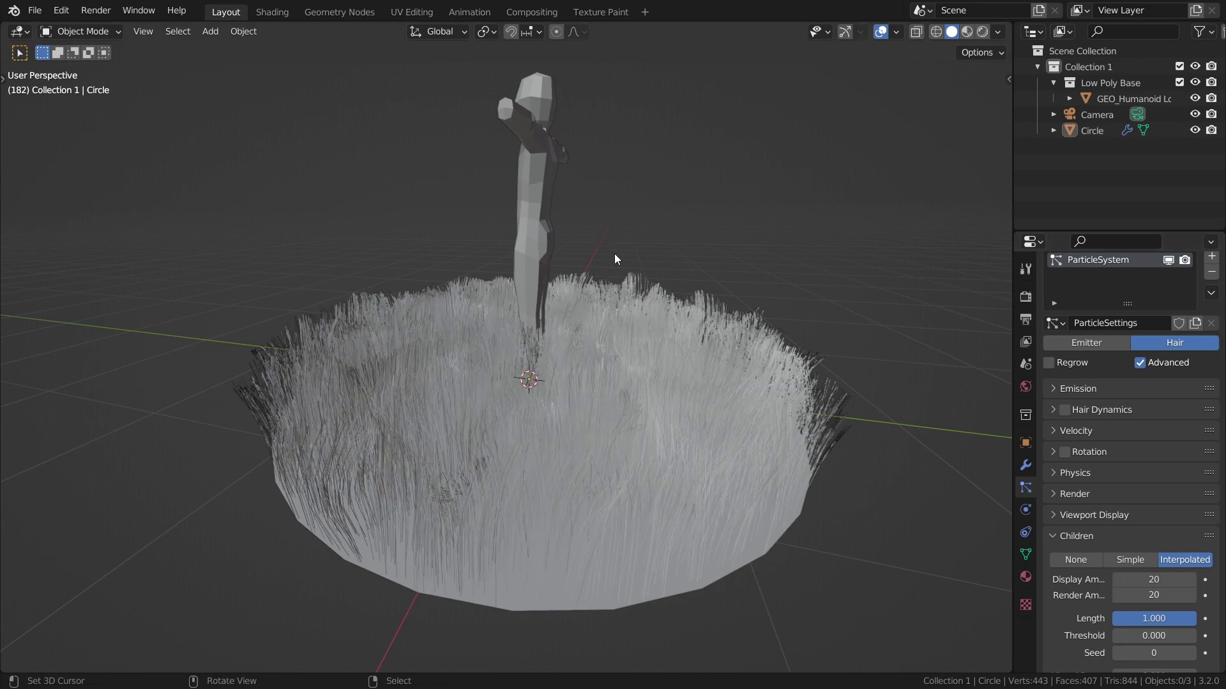
{"action": "key", "text": "shift+grave"}
{"action": "left_click", "coordinate": [506, 359]}
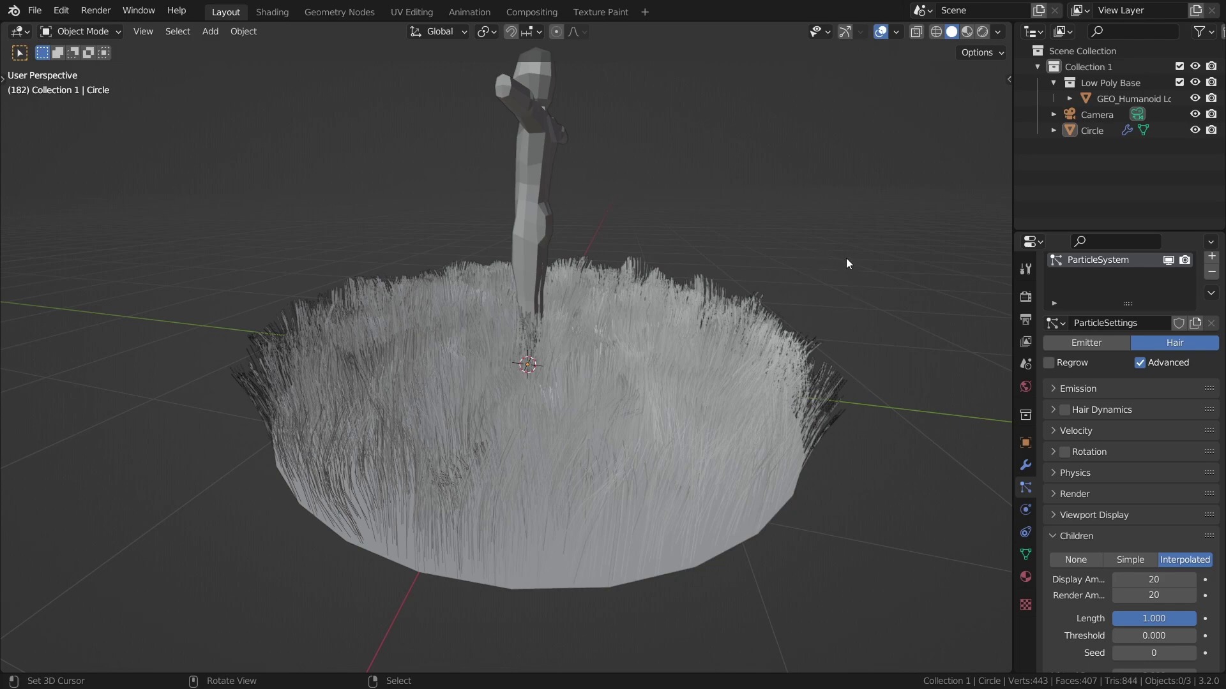
{"action": "middle_click_drag", "start_coordinate": [846, 258], "coordinate": [507, 356]}
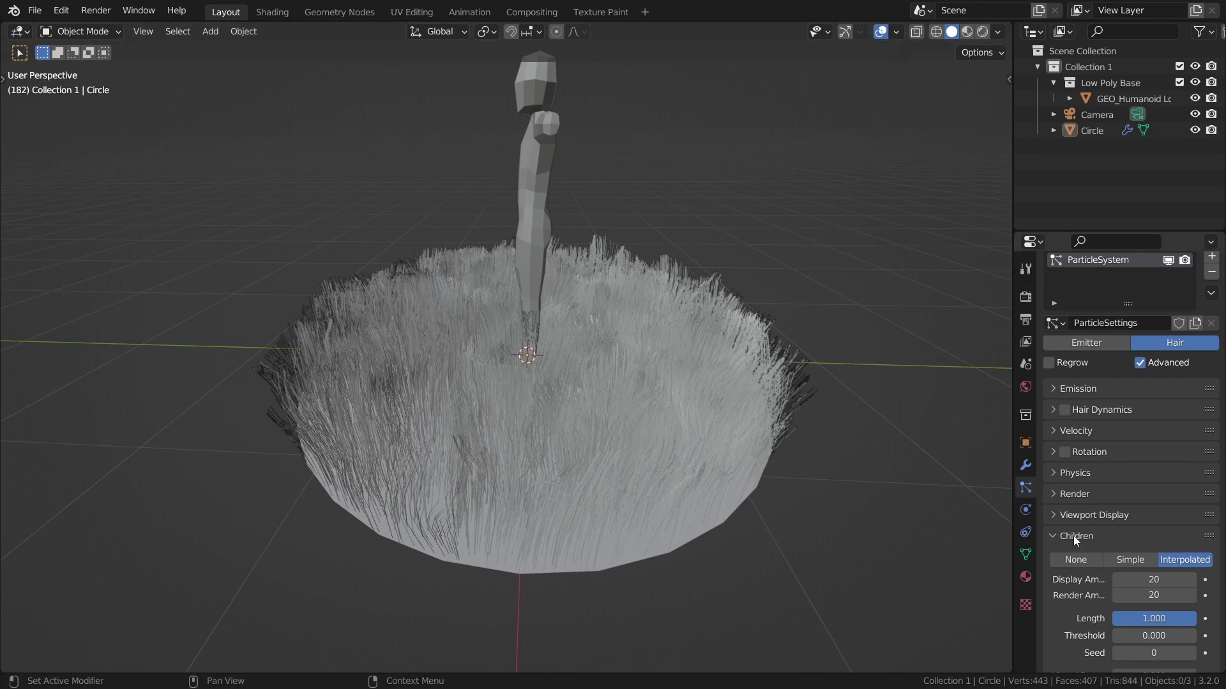
- Set the random roughness of the hair's children to 0.3
{"action": "scroll", "coordinate": [1074, 539], "scroll_direction": "down", "scroll_amount": 7}
{"action": "left_click", "coordinate": [1080, 579]}
{"action": "scroll", "coordinate": [1085, 568], "scroll_direction": "down", "scroll_amount": 4}
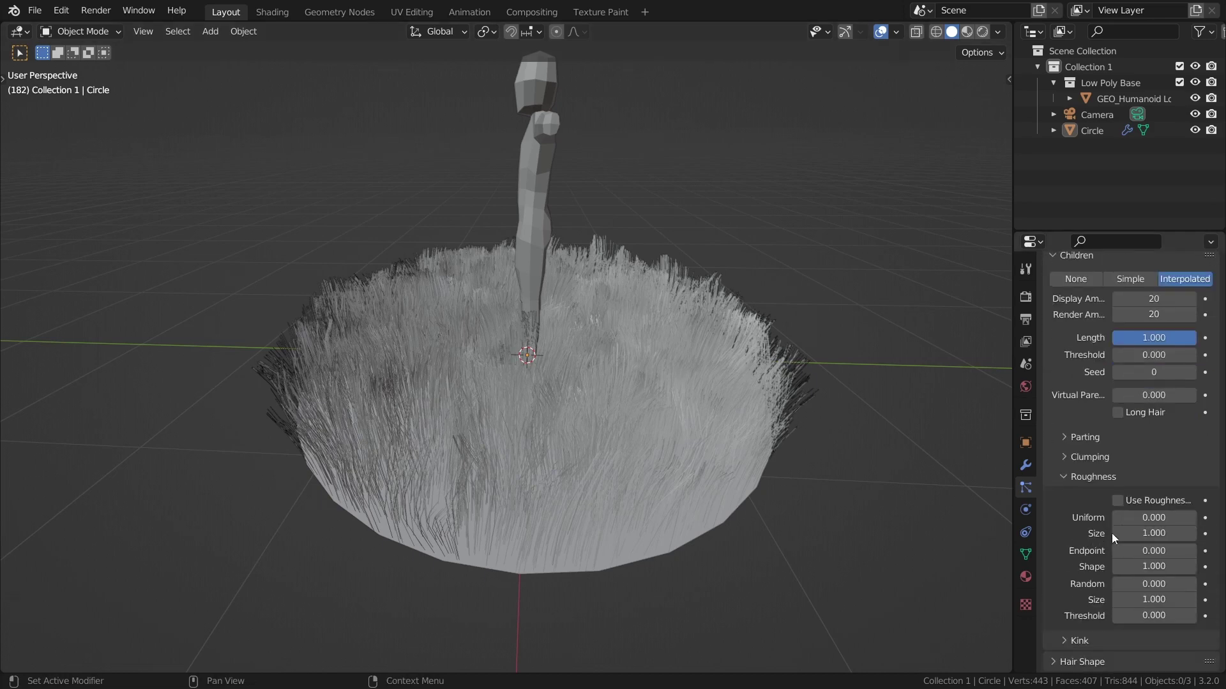
{"action": "left_click", "coordinate": [1152, 584]}
{"action": "type", "text": "0.3"}
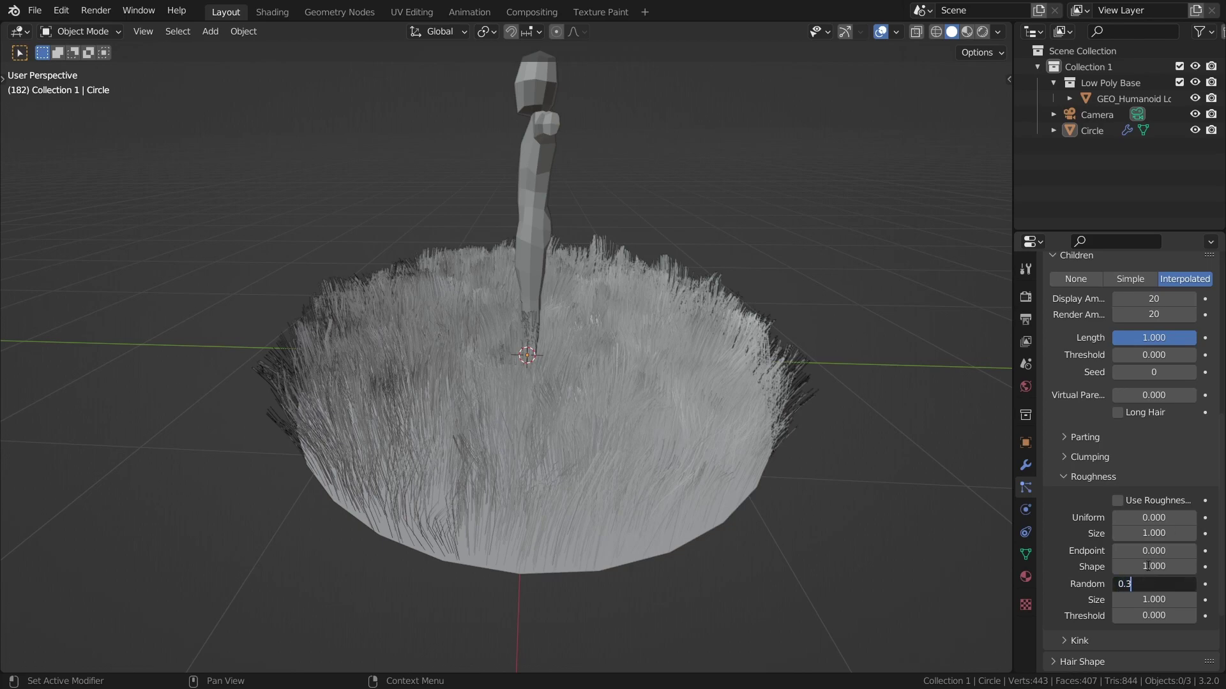
{"action": "key", "text": "Return"}
- Set the size of the children's random roughness to 2
{"action": "left_click", "coordinate": [1142, 598]}
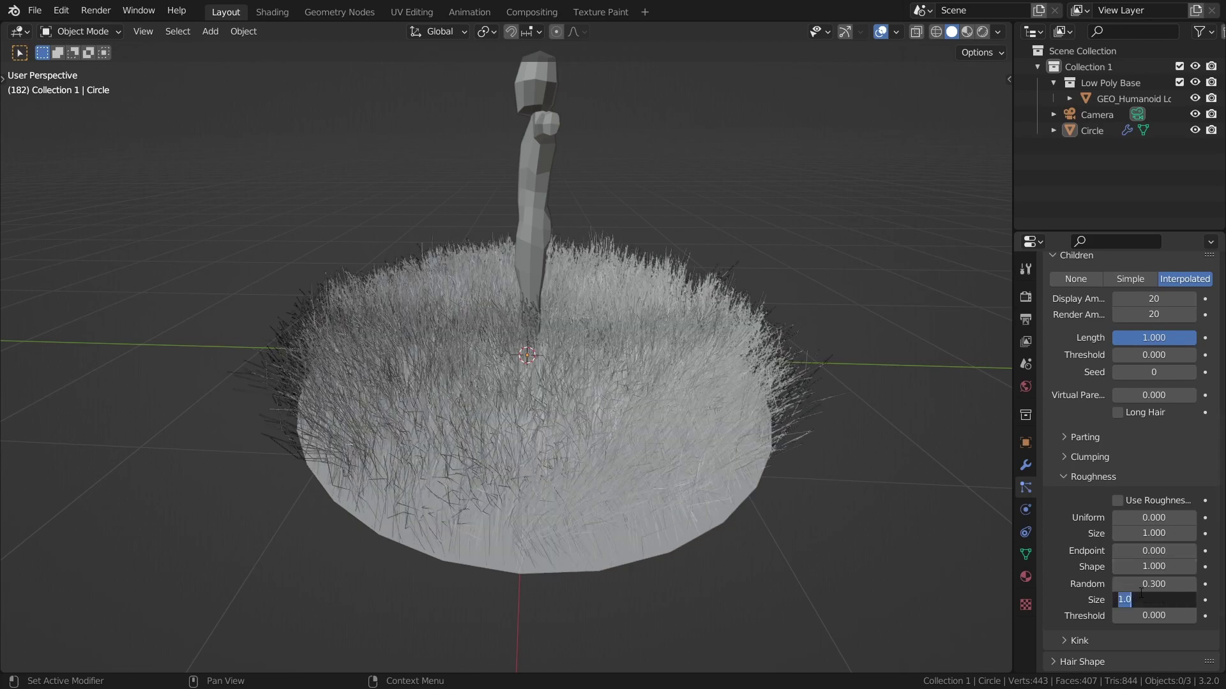
{"action": "type", "text": "2"}
{"action": "key", "text": "Return"}
{"action": "key", "text": "shift+grave"}
{"action": "key", "text": "w"}
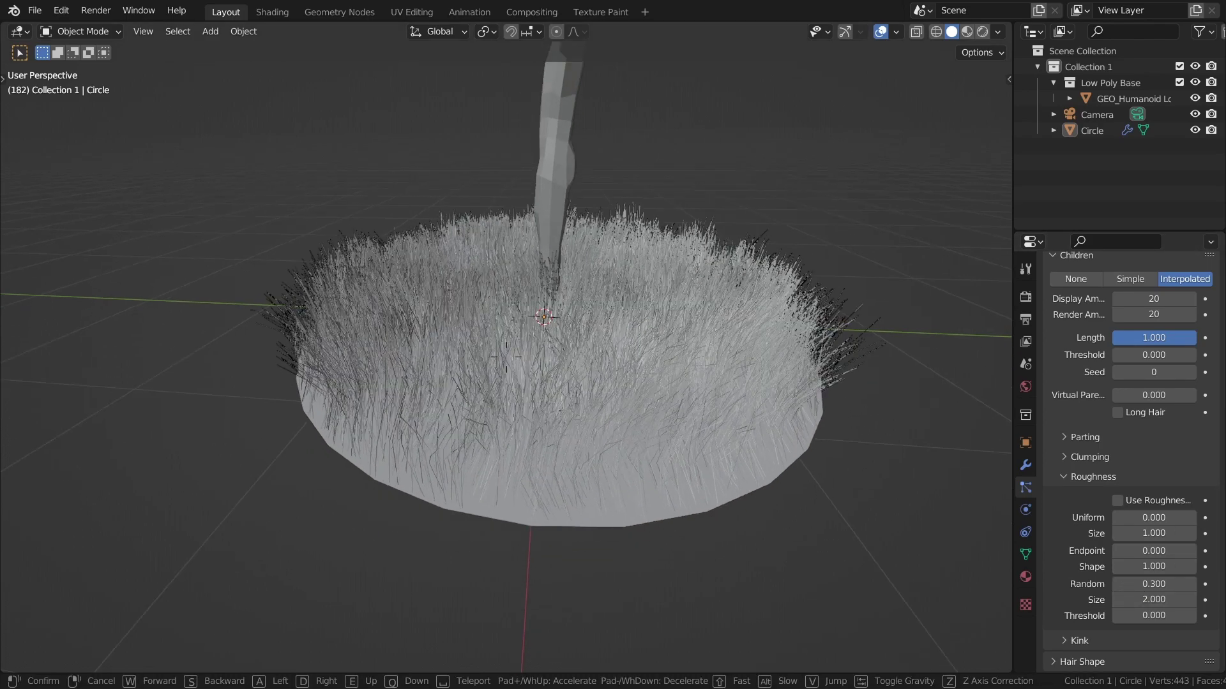
{"action": "left_click", "coordinate": [506, 357]}
{"action": "key", "text": "shift+grave"}
{"action": "key", "text": "s"}
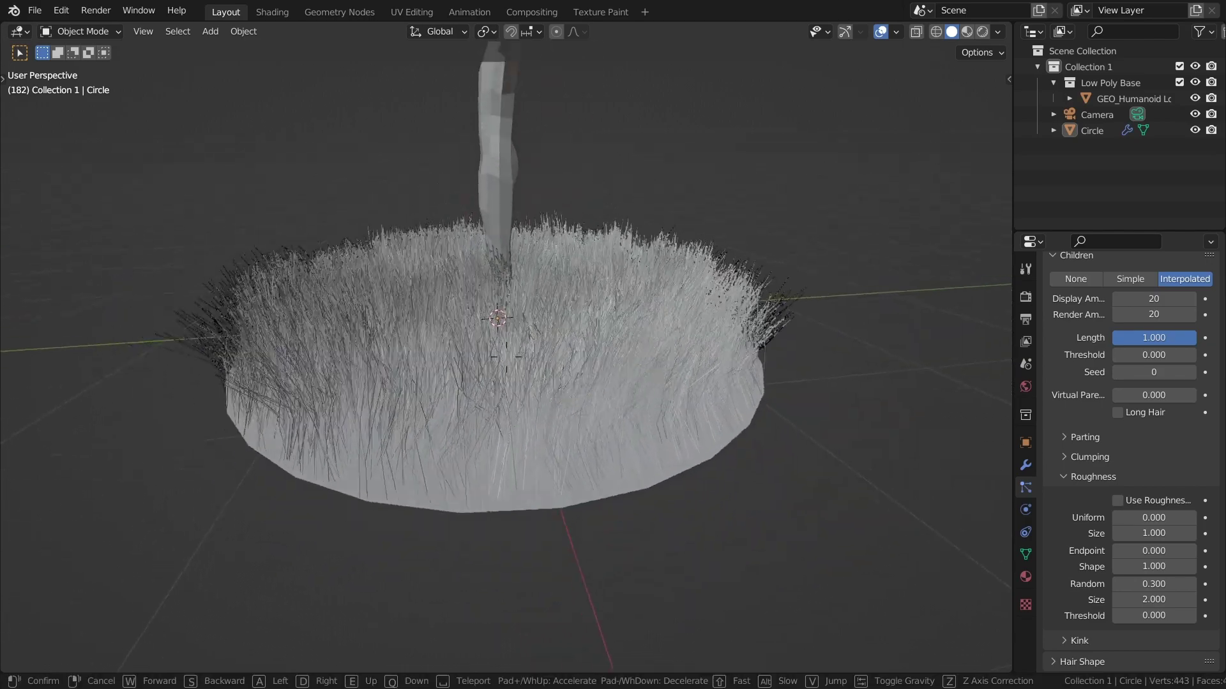
{"action": "key", "text": "w"}
{"action": "left_click", "coordinate": [506, 357]}
- Collapse the roughness settings and set the clump of the hair's children to about 0.106
{"action": "left_click", "coordinate": [1078, 478]}
{"action": "left_click", "coordinate": [1080, 496]}
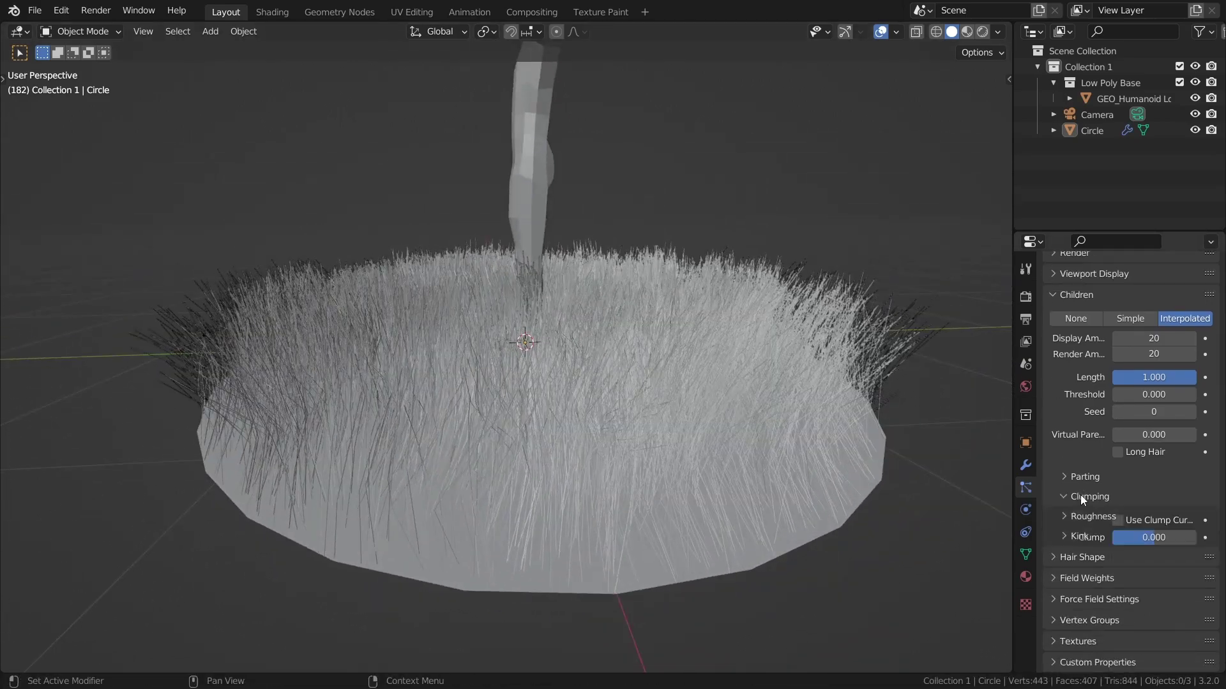
{"action": "left_click_drag", "start_coordinate": [1147, 543], "coordinate": [1154, 543]}
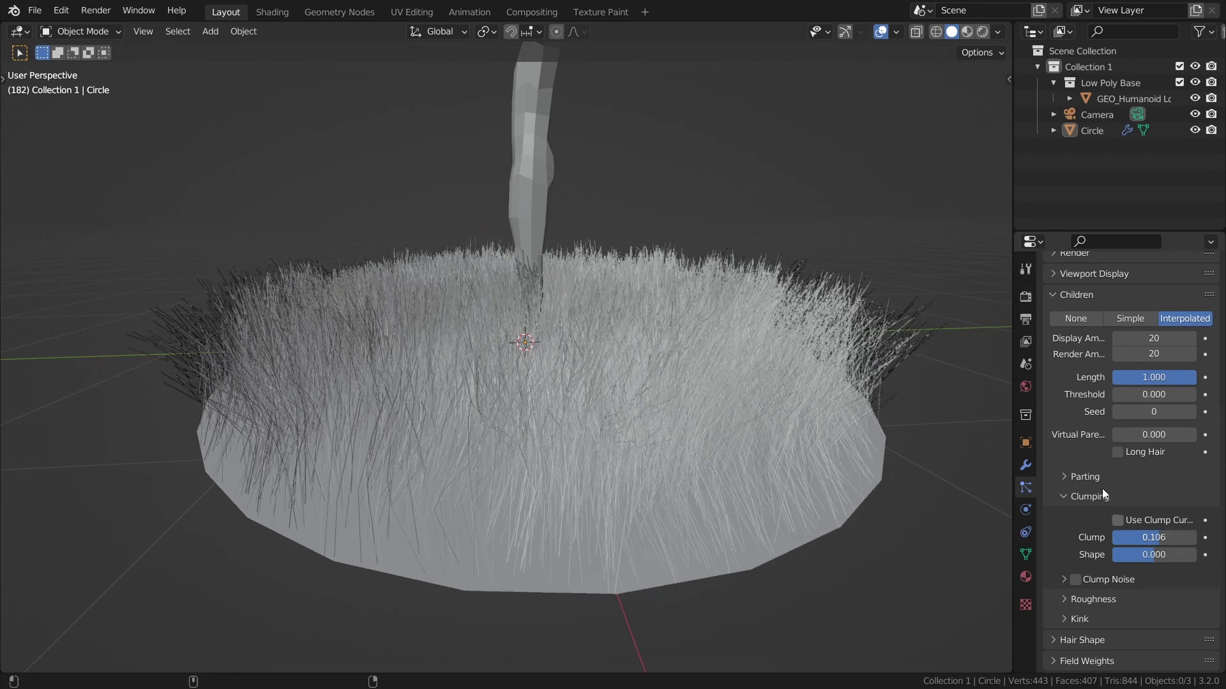
{"action": "left_click", "coordinate": [1067, 500]}
- Set the parting of the hair's children to about 0.14 and collapse the children settings
{"action": "left_click", "coordinate": [1076, 476]}
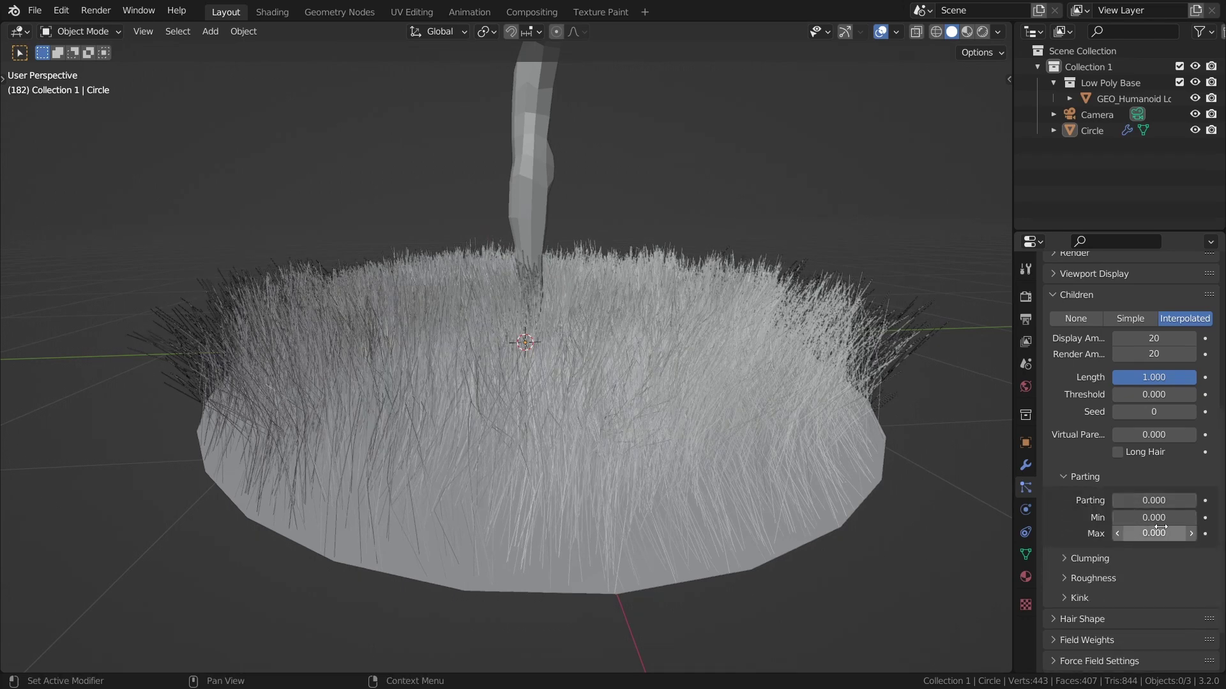
{"action": "left_click_drag", "start_coordinate": [1150, 502], "coordinate": [1182, 501]}
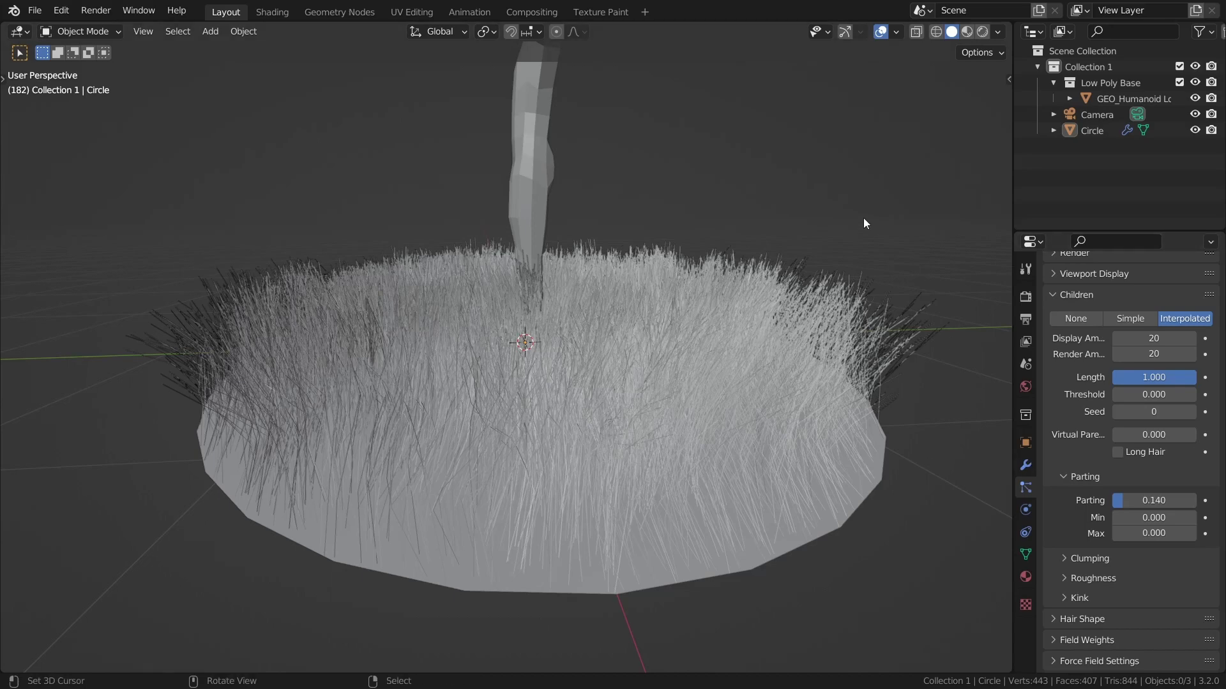
{"action": "left_click", "coordinate": [1076, 294]}
- Set the hair's viewport strand steps to 4 and hide the emitter in the viewport
{"action": "left_click", "coordinate": [1065, 514]}
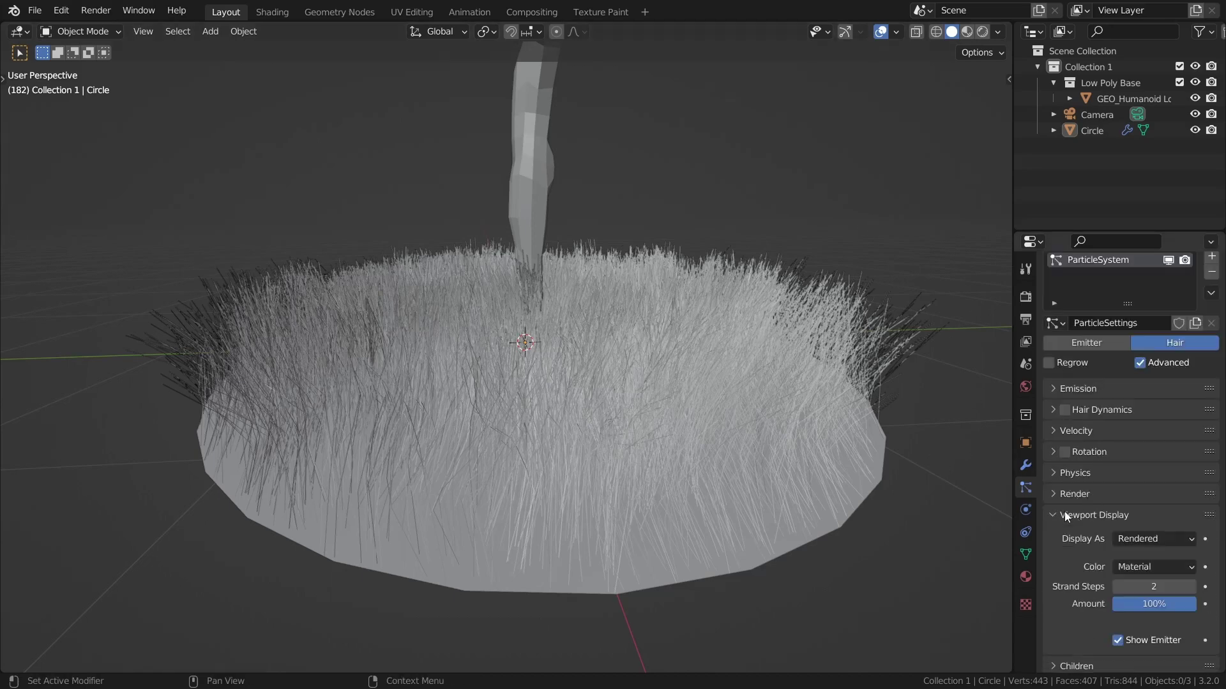
{"action": "scroll", "coordinate": [1079, 530], "scroll_direction": "down", "scroll_amount": 2}
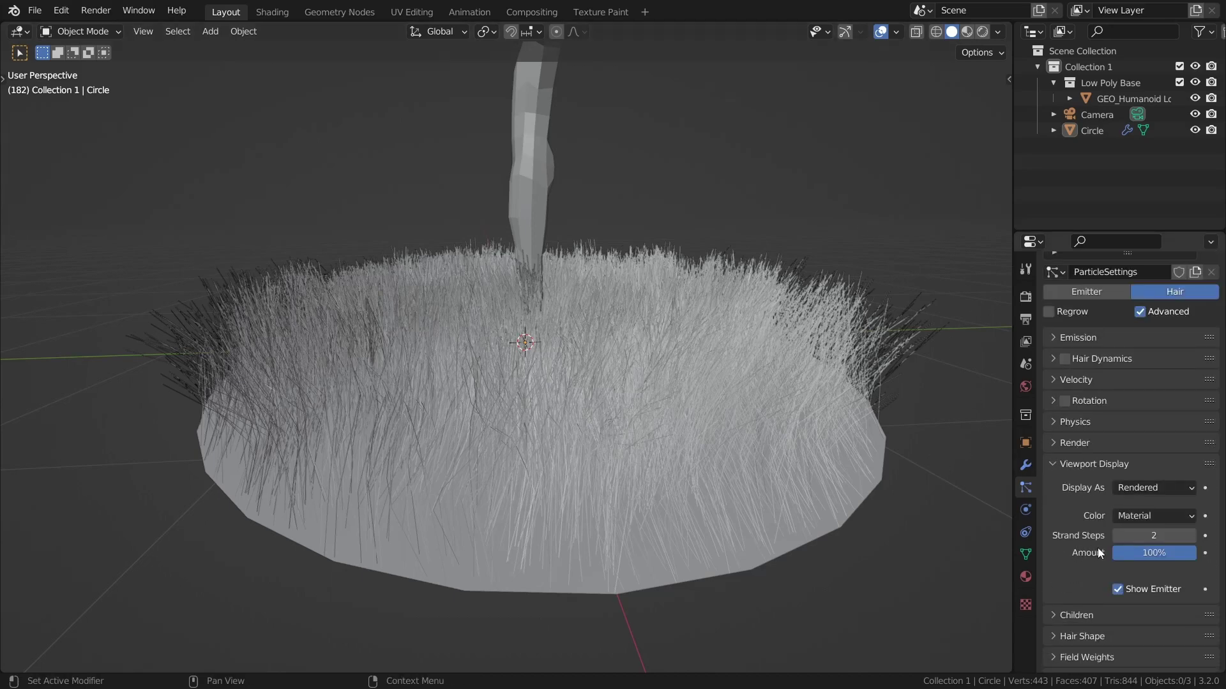
{"action": "left_click", "coordinate": [1189, 536]}
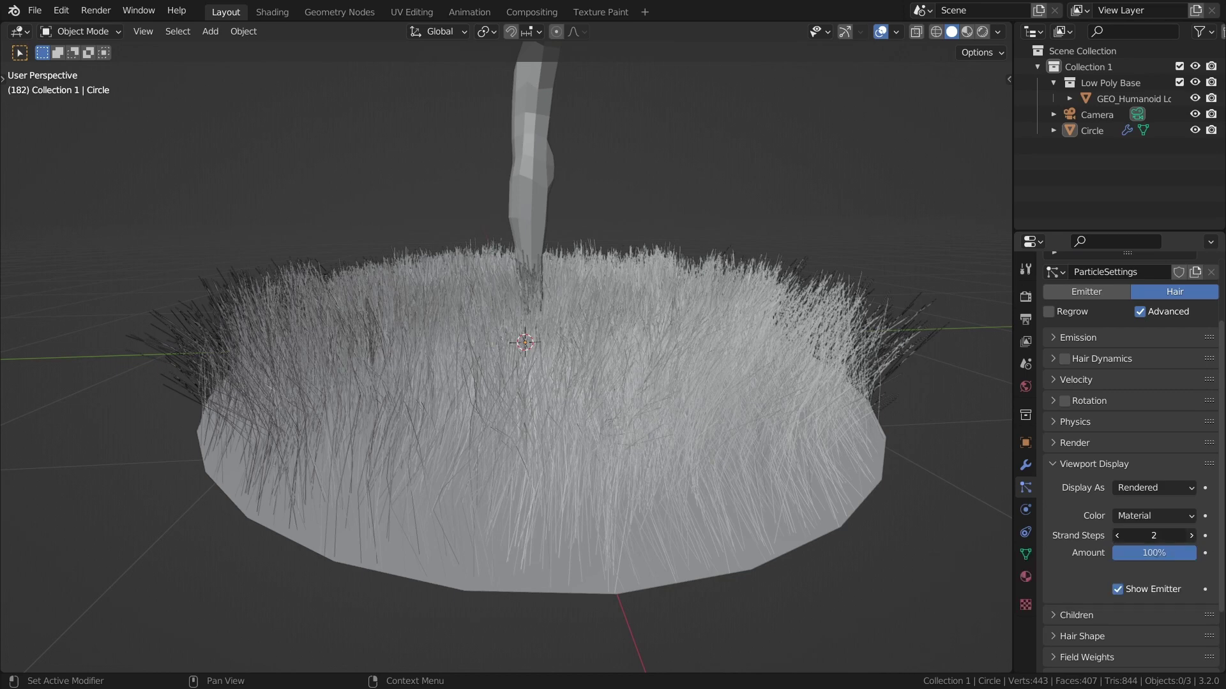
{"action": "left_click", "coordinate": [1190, 537]}
{"action": "left_click", "coordinate": [1117, 588]}
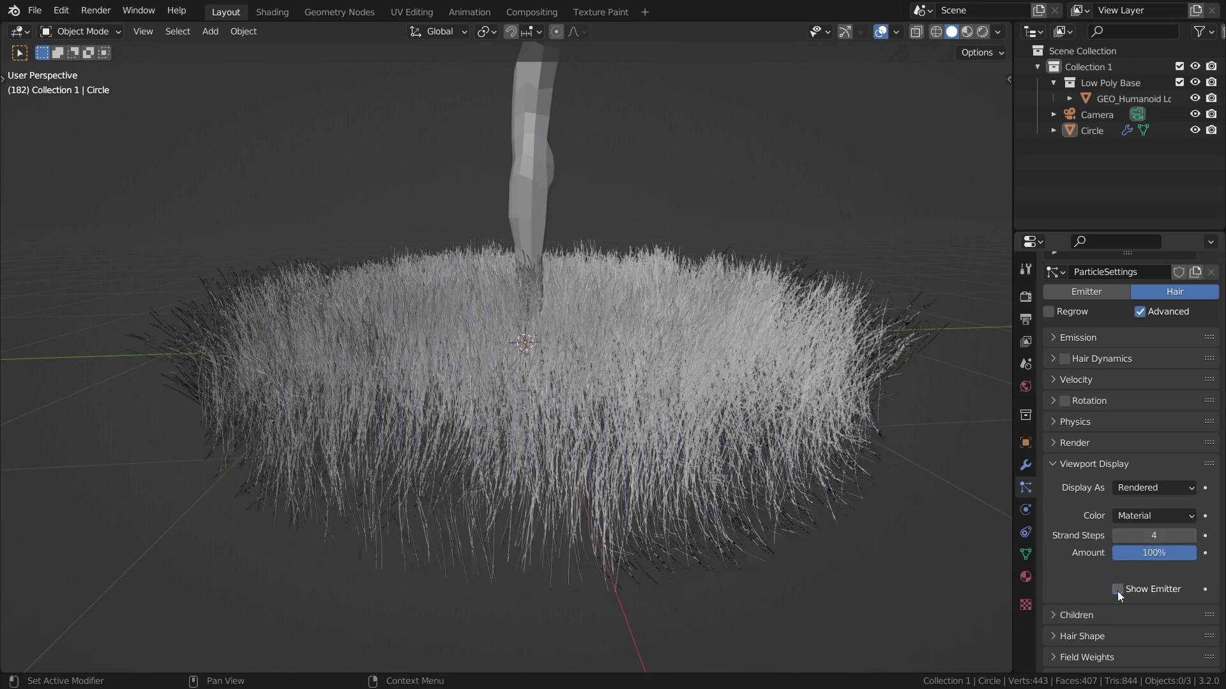
{"action": "left_click", "coordinate": [1084, 470]}
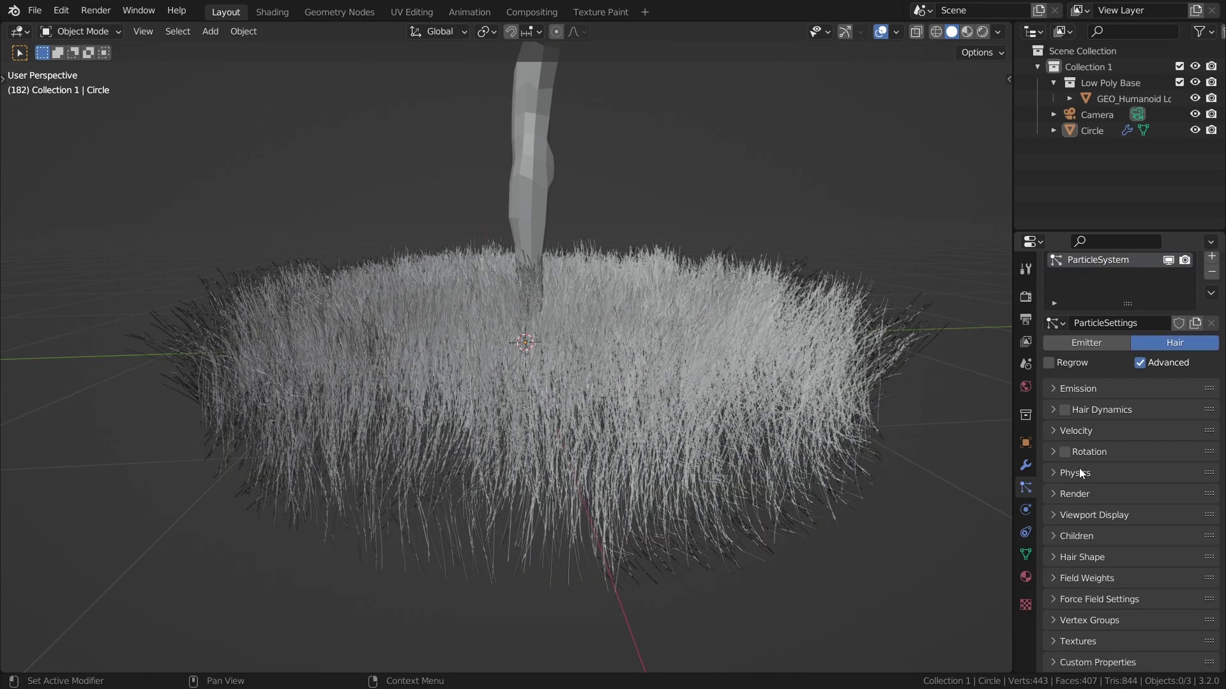
- Enable B-Spline interpolation for the hair's render path
{"action": "left_click", "coordinate": [1065, 499]}
{"action": "scroll", "coordinate": [1128, 583], "scroll_direction": "down", "scroll_amount": 2}
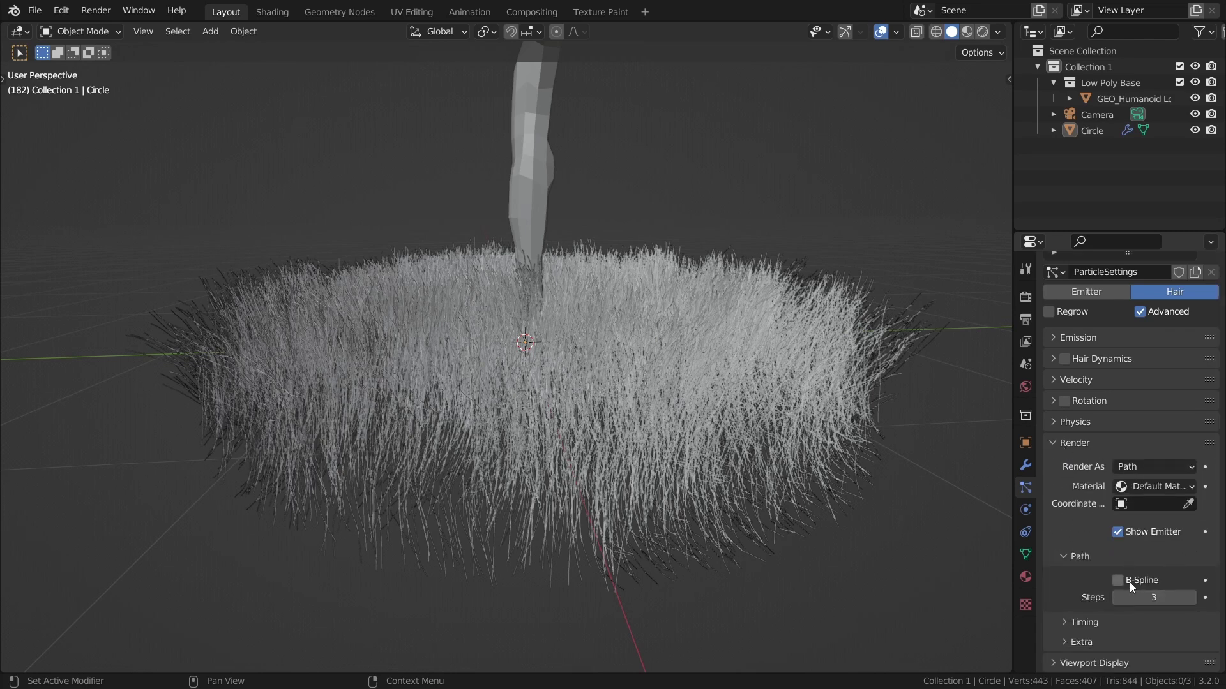
{"action": "left_click", "coordinate": [1129, 582]}
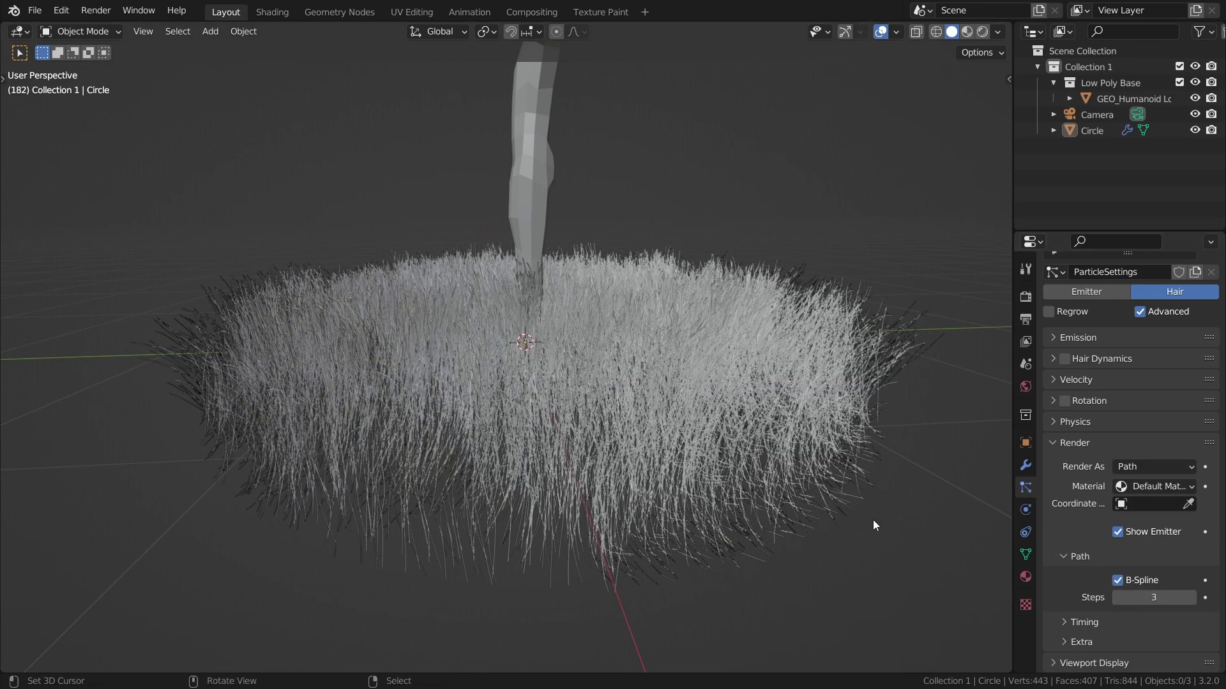
{"action": "middle_click_drag", "start_coordinate": [858, 508], "coordinate": [809, 500]}
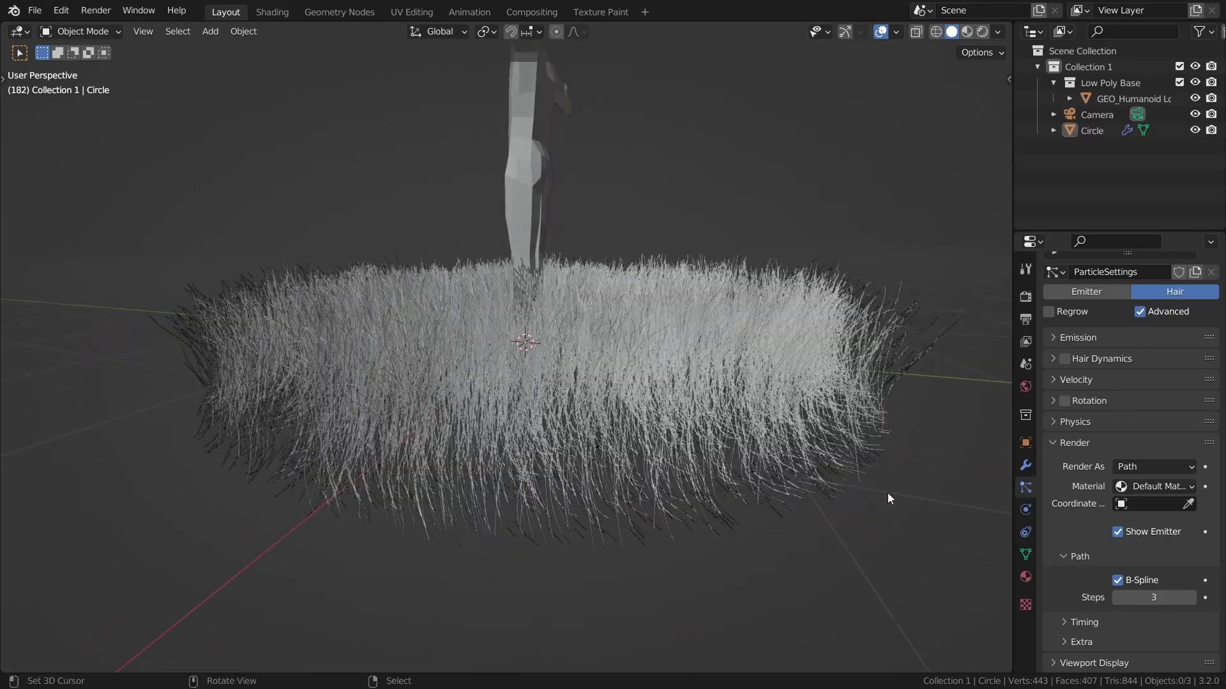
{"action": "key", "text": "shift+grave"}
{"action": "key", "text": "w"}
{"action": "key", "text": "a"}
{"action": "key", "text": "s"}
{"action": "left_click", "coordinate": [504, 356]}
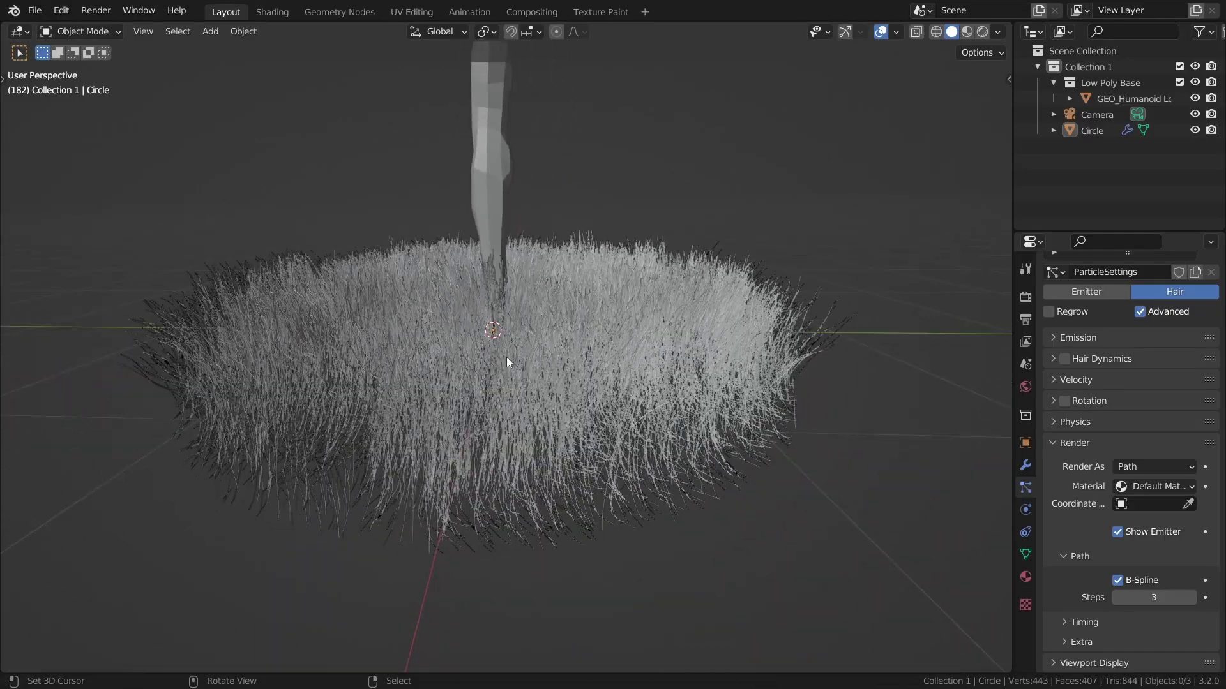
{"action": "mouse_move", "coordinate": [498, 236]}
{"action": "middle_mouse_down"}
{"action": "mouse_move", "coordinate": [634, 217]}
{"action": "mouse_move", "coordinate": [530, 263]}
{"action": "mouse_move", "coordinate": [514, 239]}
{"action": "middle_mouse_up"}
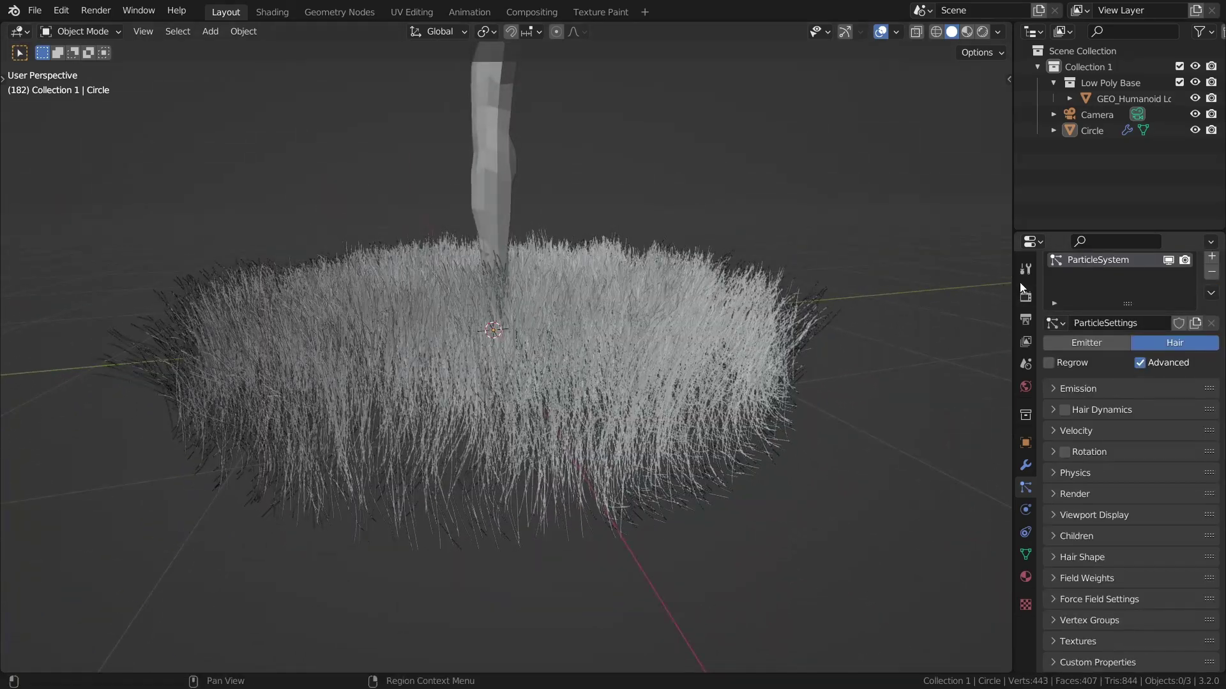
- Switch the scene's render engine to Eevee
{"action": "left_click", "coordinate": [1024, 297]}
{"action": "scroll", "coordinate": [1126, 323], "scroll_direction": "up", "scroll_amount": 2}
{"action": "left_click", "coordinate": [1150, 296]}
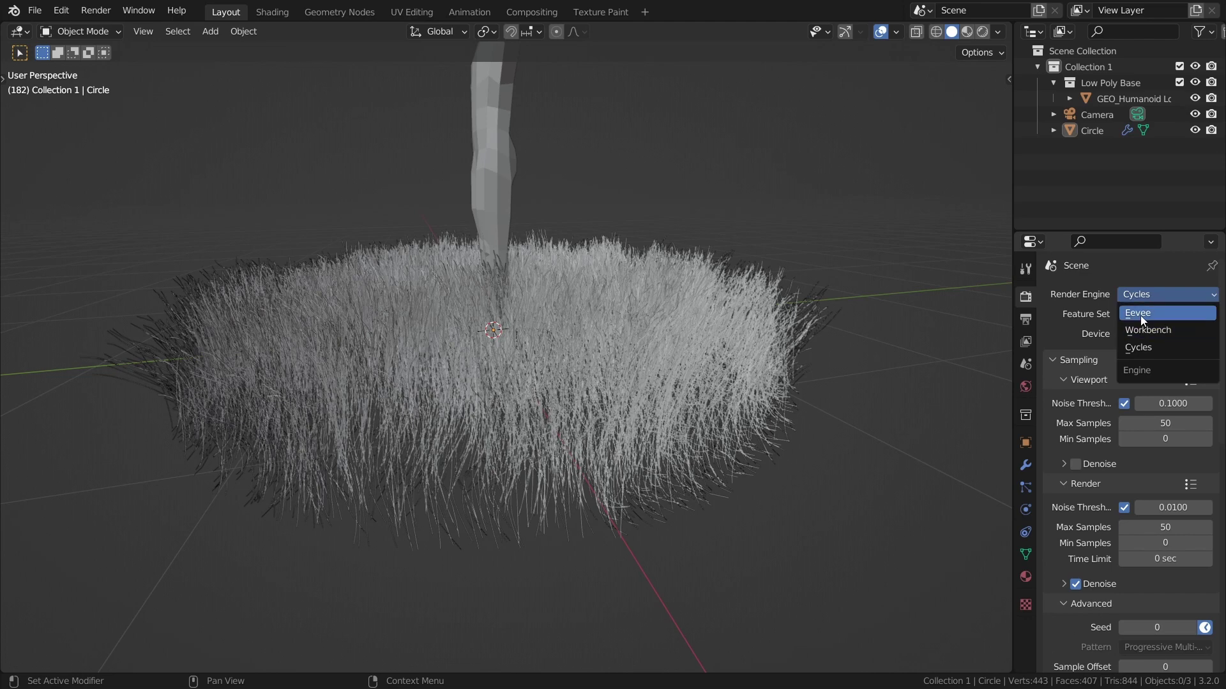
{"action": "left_click", "coordinate": [1140, 315]}
{"action": "scroll", "coordinate": [1189, 534], "scroll_direction": "down", "scroll_amount": 4}
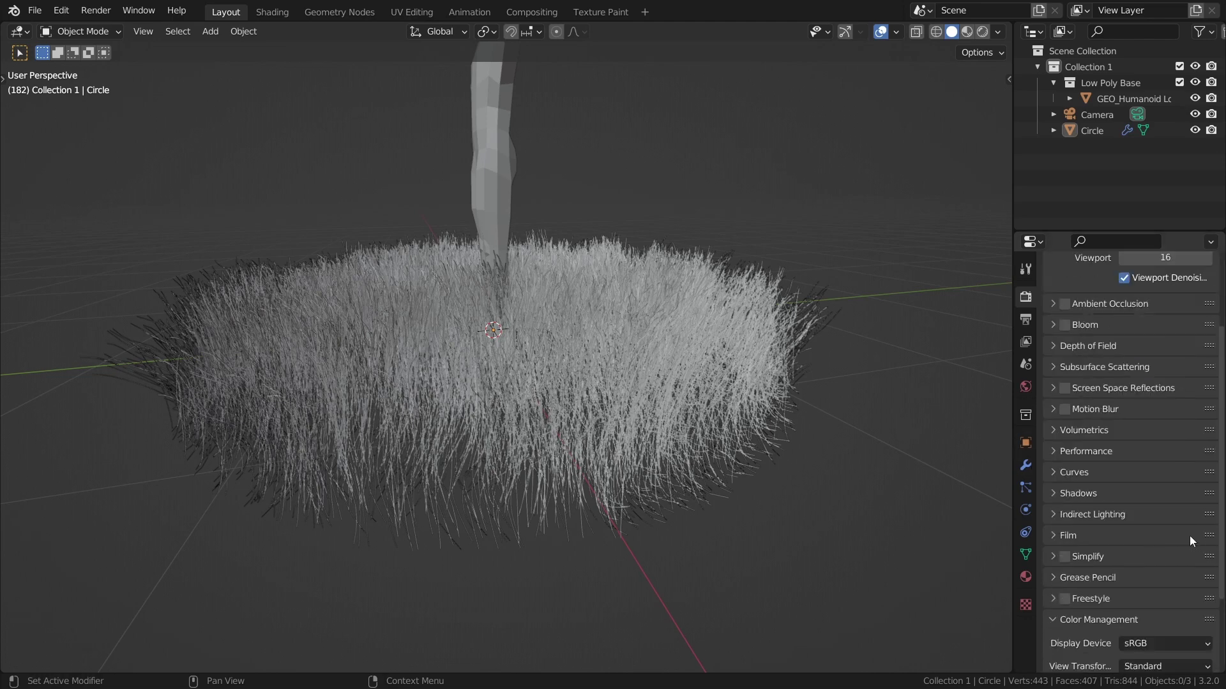
- Change the hair shape type in Eevee's curves settings to show the strands as wide, flat blades
{"action": "left_click", "coordinate": [1078, 474]}
{"action": "left_click", "coordinate": [1184, 496]}
{"action": "left_click", "coordinate": [1082, 472]}
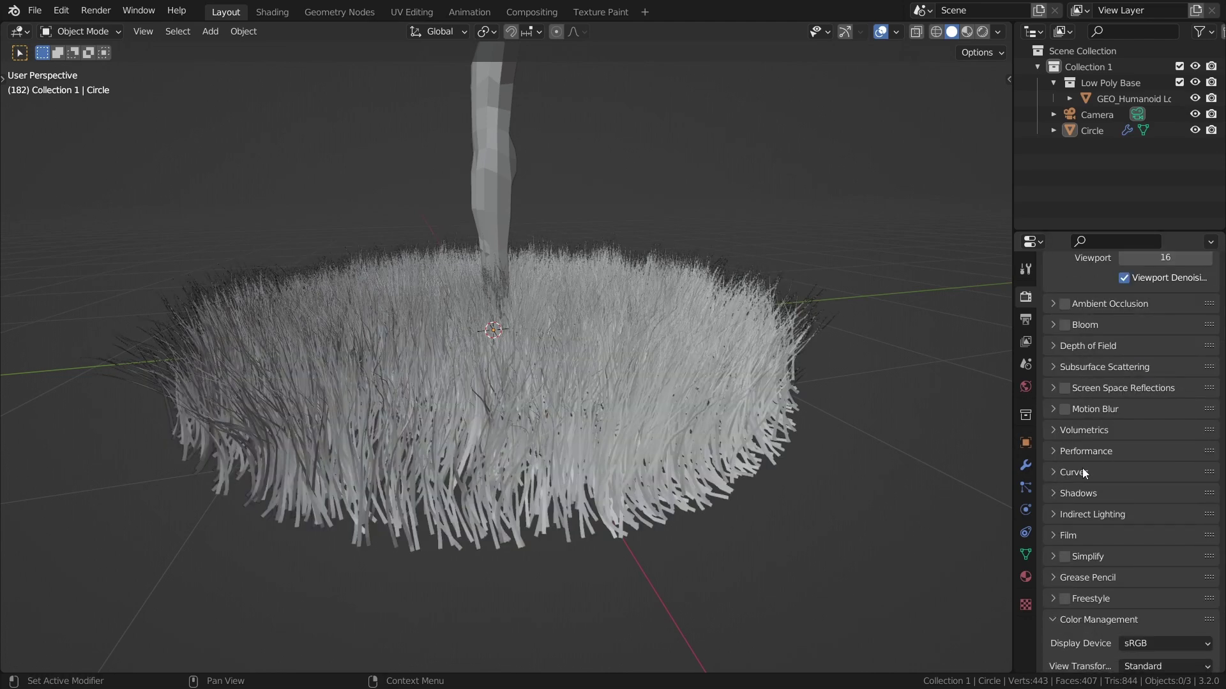
{"action": "mouse_move", "coordinate": [571, 356]}
{"action": "middle_mouse_down"}
{"action": "mouse_move", "coordinate": [657, 334]}
{"action": "mouse_move", "coordinate": [593, 375]}
{"action": "mouse_move", "coordinate": [588, 358]}
{"action": "middle_mouse_up"}
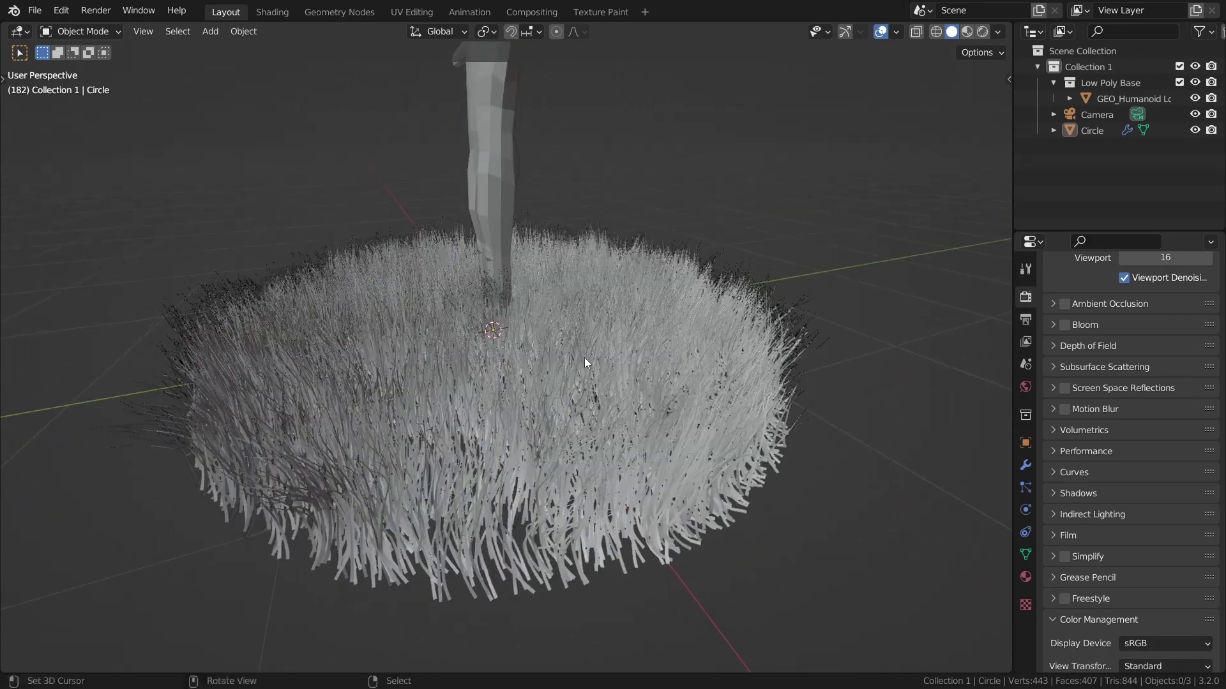
{"action": "scroll", "coordinate": [1089, 386], "scroll_direction": "up", "scroll_amount": 4}
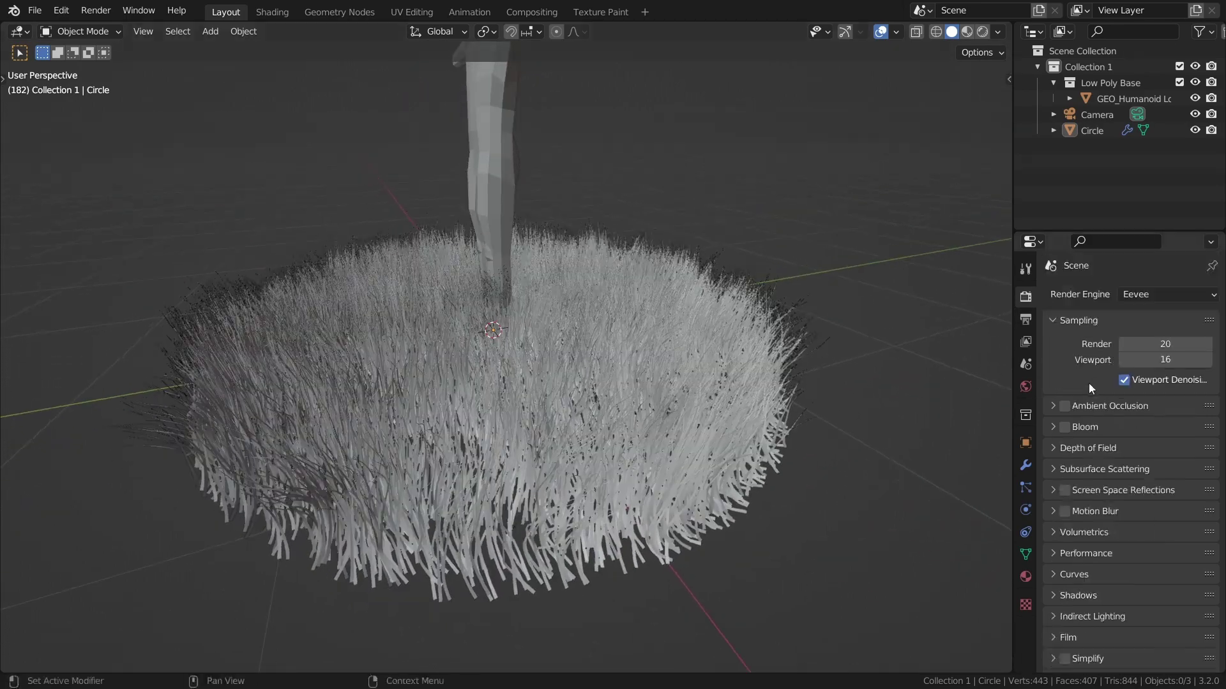
- Return the render engine to Cycles and reopen the circle's particle settings
{"action": "left_click", "coordinate": [1140, 292]}
{"action": "left_click", "coordinate": [1142, 342]}
{"action": "left_click", "coordinate": [1023, 488]}
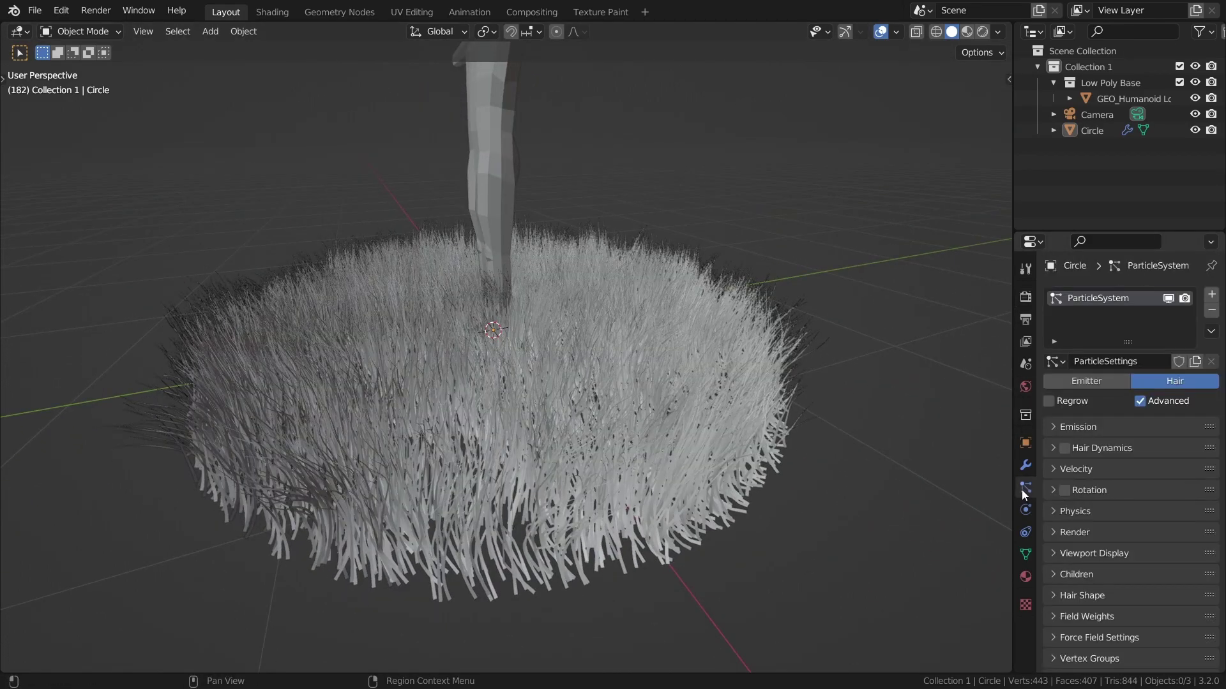
{"action": "scroll", "coordinate": [1163, 467], "scroll_direction": "down", "scroll_amount": 2}
- In the circle's hair shape settings, try a root diameter of about 3.2 m and set the tip diameter to 0.1 m
{"action": "middle_click_drag", "start_coordinate": [558, 373], "coordinate": [564, 336]}
{"action": "middle_click_drag", "start_coordinate": [576, 450], "coordinate": [603, 424]}
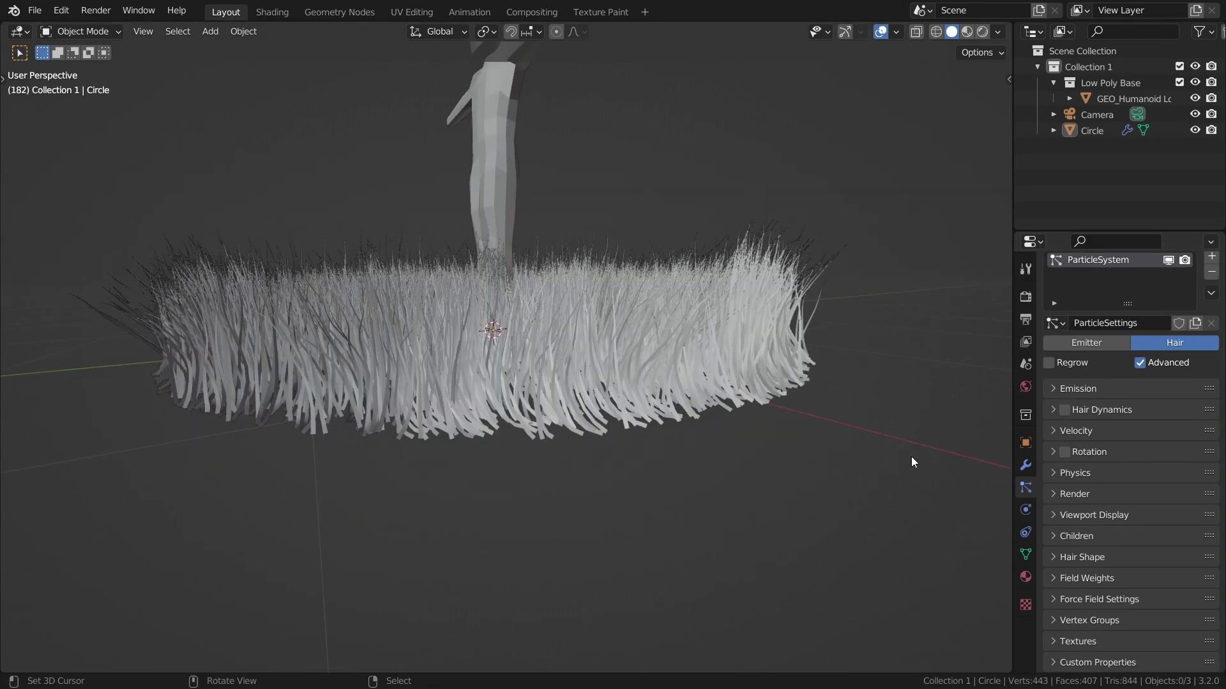
{"action": "left_click", "coordinate": [1069, 556]}
{"action": "scroll", "coordinate": [1073, 553], "scroll_direction": "down", "scroll_amount": 4}
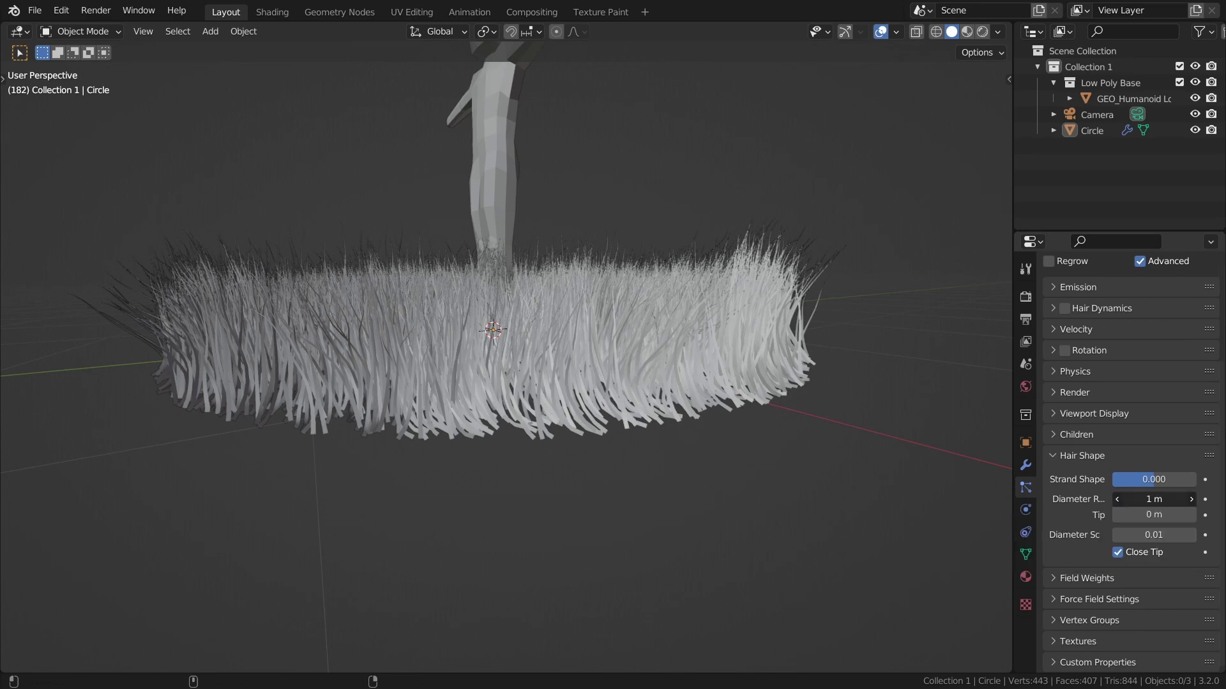
{"action": "left_click_drag", "start_coordinate": [1154, 499], "coordinate": [1181, 514]}
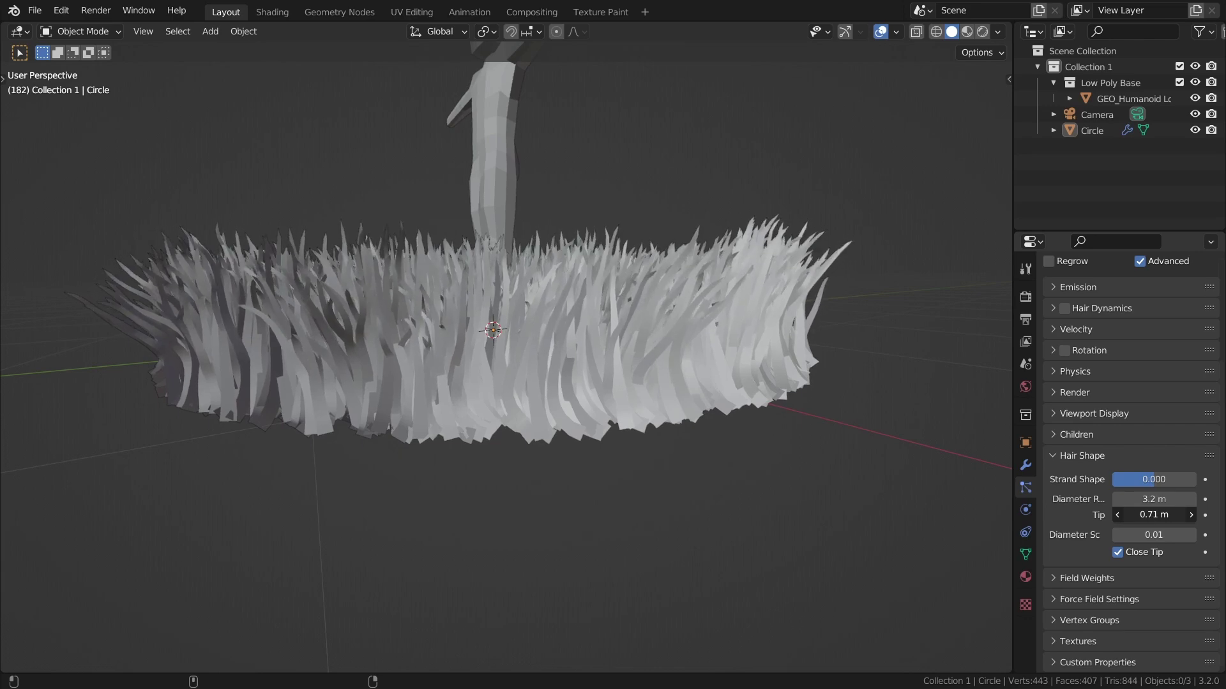
{"action": "left_click", "coordinate": [1152, 515]}
{"action": "type", "text": "0.1"}
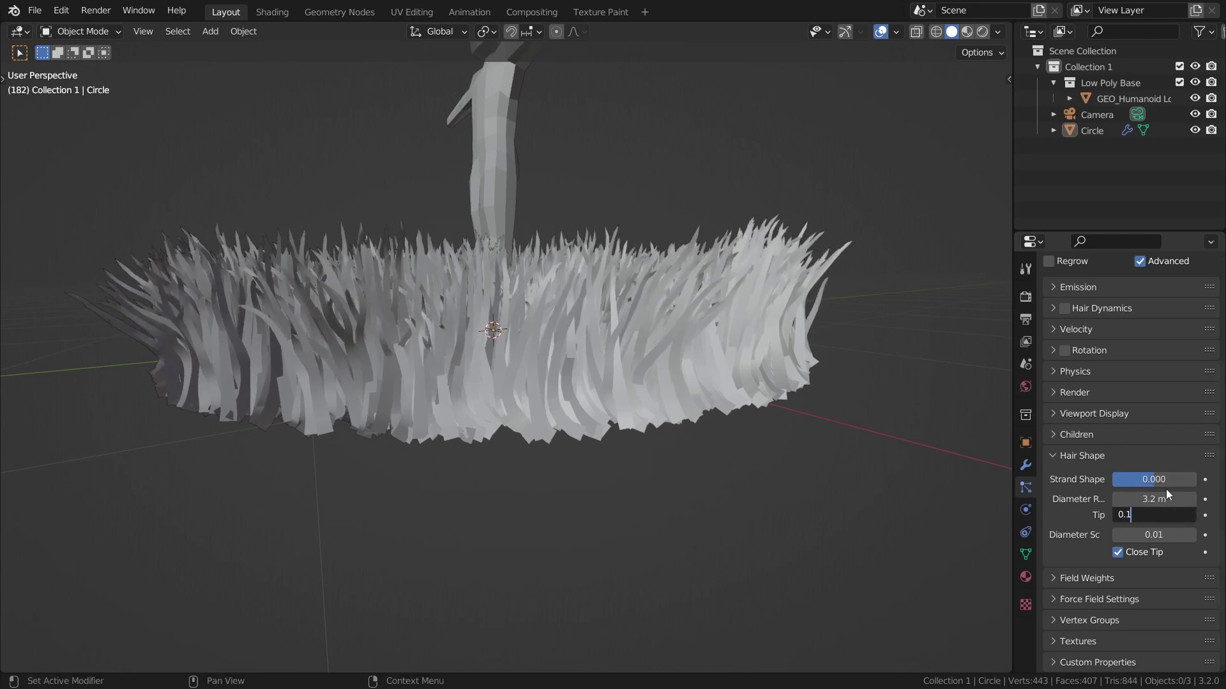
{"action": "key", "text": "Return"}
- Set the hair strands' root diameter to 1 m
{"action": "left_click", "coordinate": [1162, 499]}
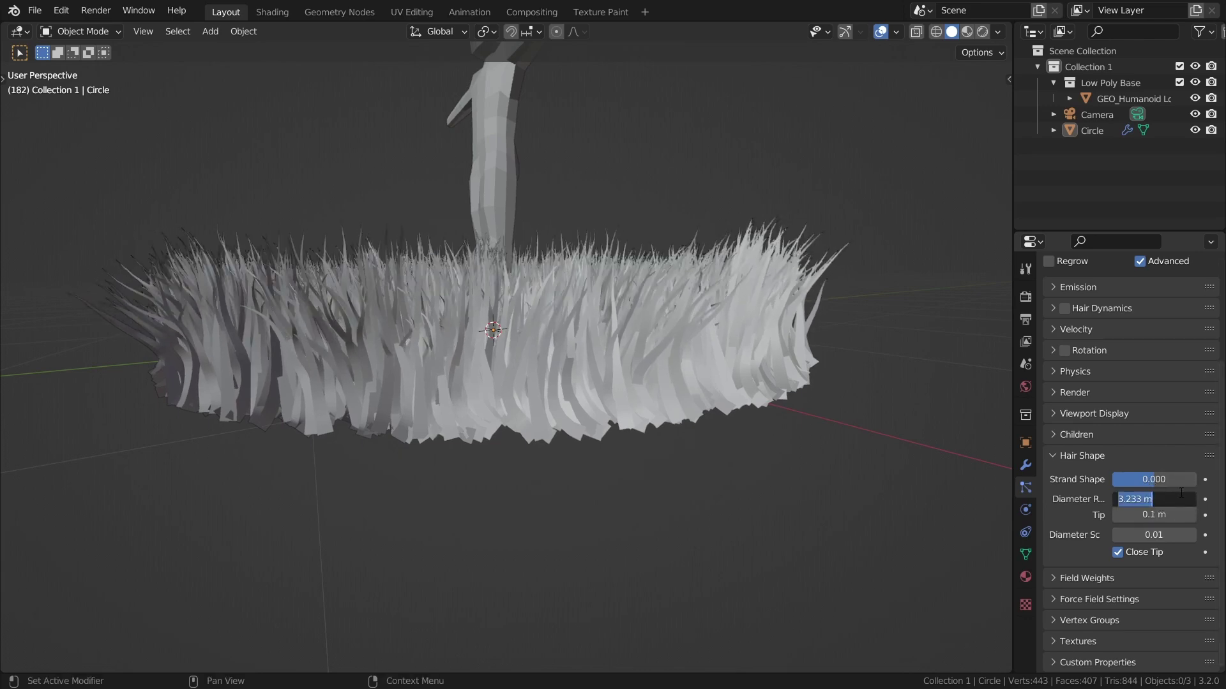
{"action": "type", "text": "1"}
{"action": "key", "text": "Return"}
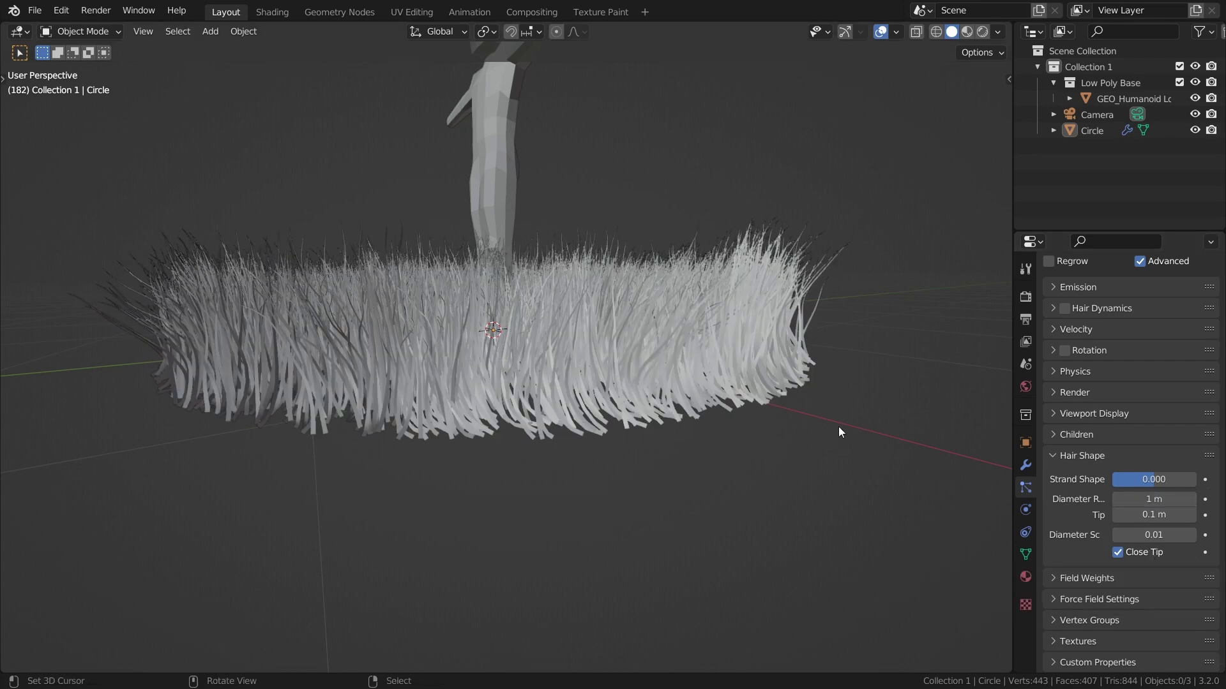
{"action": "middle_click_drag", "start_coordinate": [794, 468], "coordinate": [794, 468]}
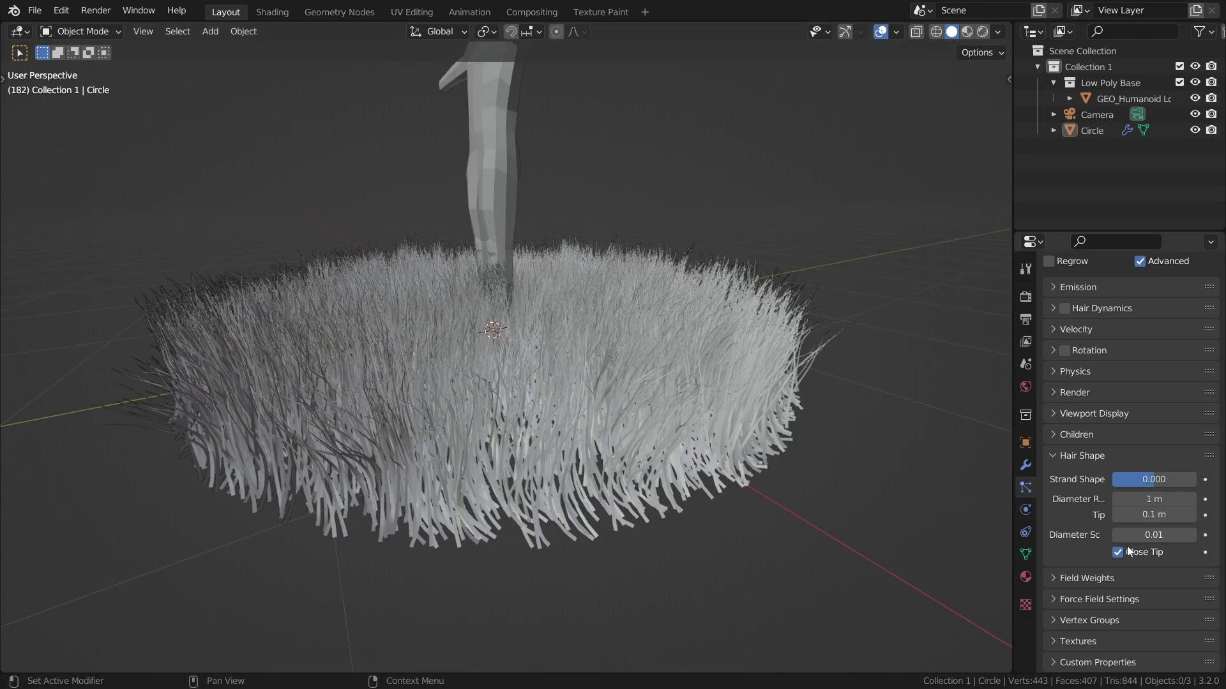
{"action": "left_click", "coordinate": [1085, 455]}
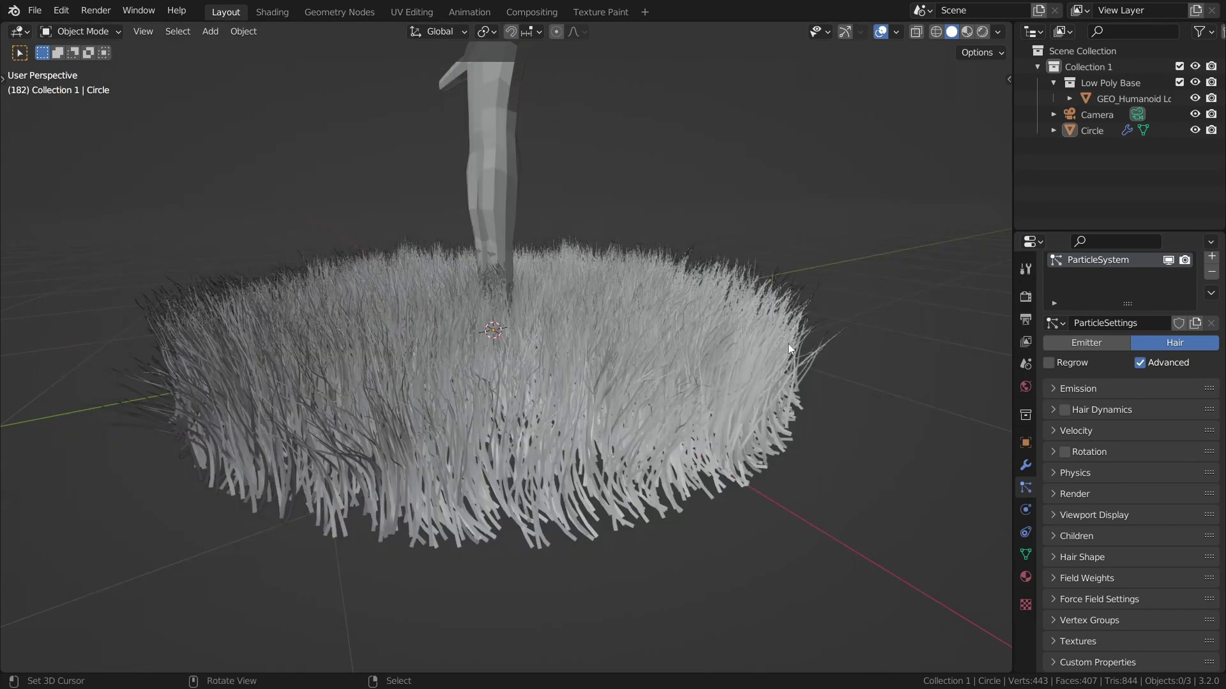
- Preview the whole grass patch and humanoid with rendered viewport shading
{"action": "key", "text": "shift+grave"}
{"action": "key", "text": "e"}
{"action": "key", "text": "s"}
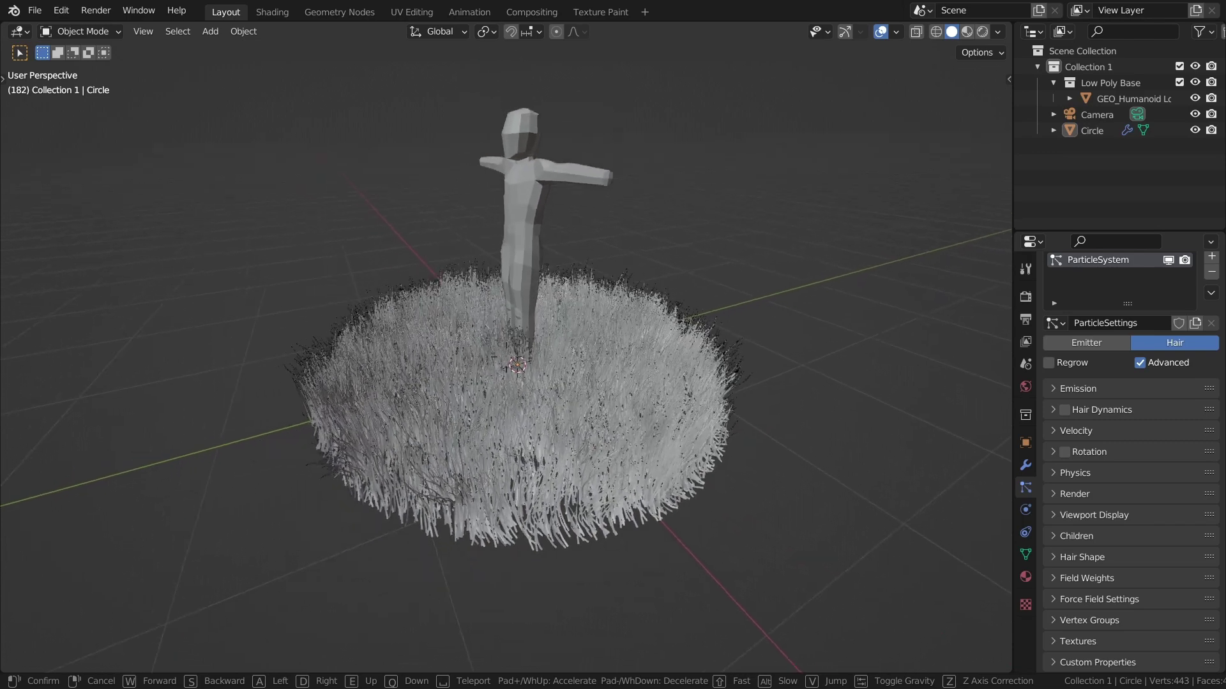
{"action": "left_click", "coordinate": [983, 3]}
{"action": "key", "text": "shift+z"}
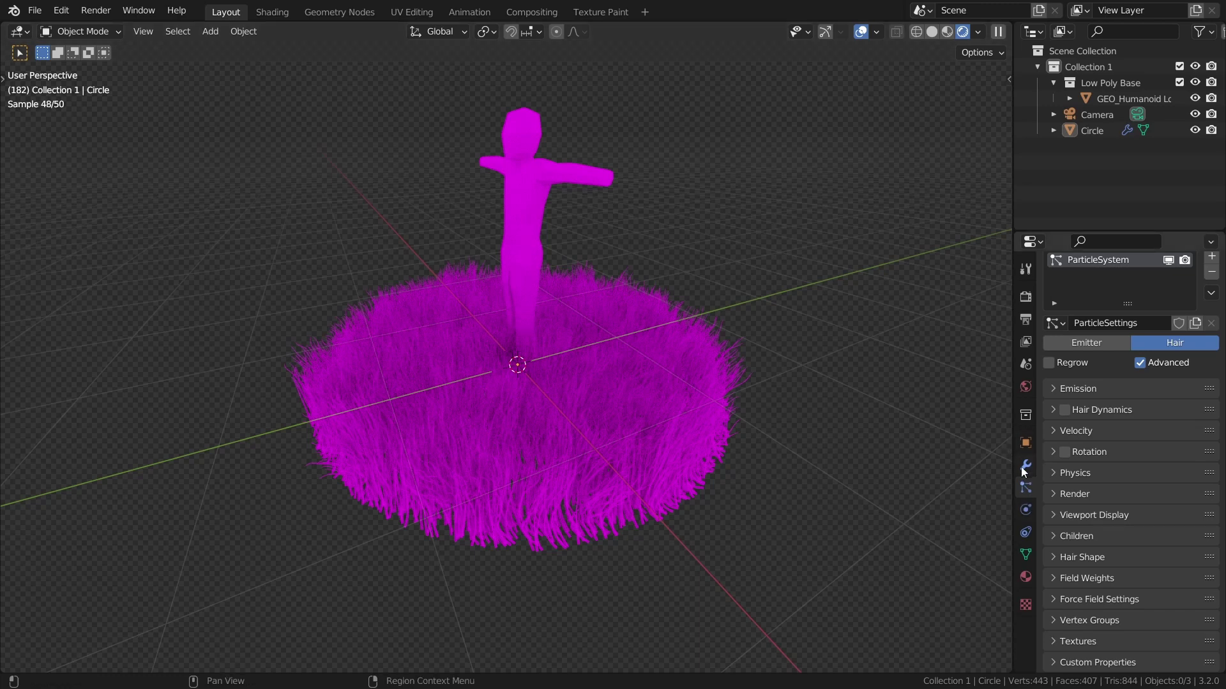
- Load alps_field_1k.hdr from the HDR folder as the world's environment texture
{"action": "left_click", "coordinate": [1025, 387]}
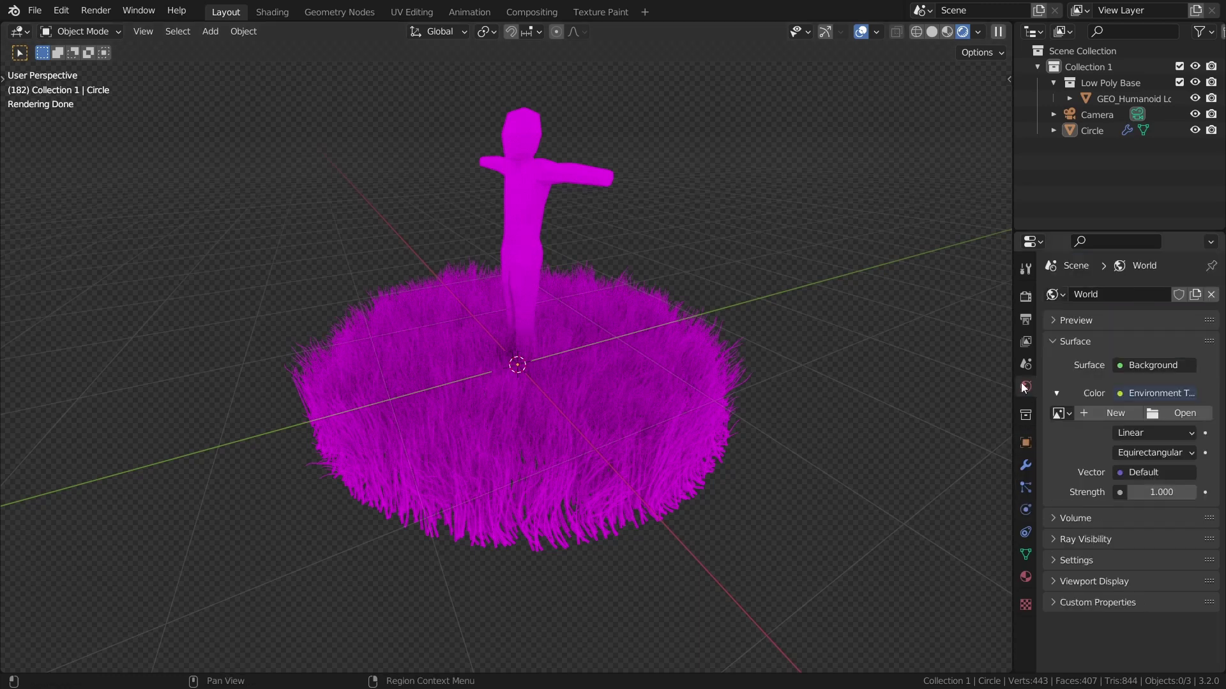
{"action": "left_click", "coordinate": [1180, 413]}
{"action": "left_click", "coordinate": [236, 475]}
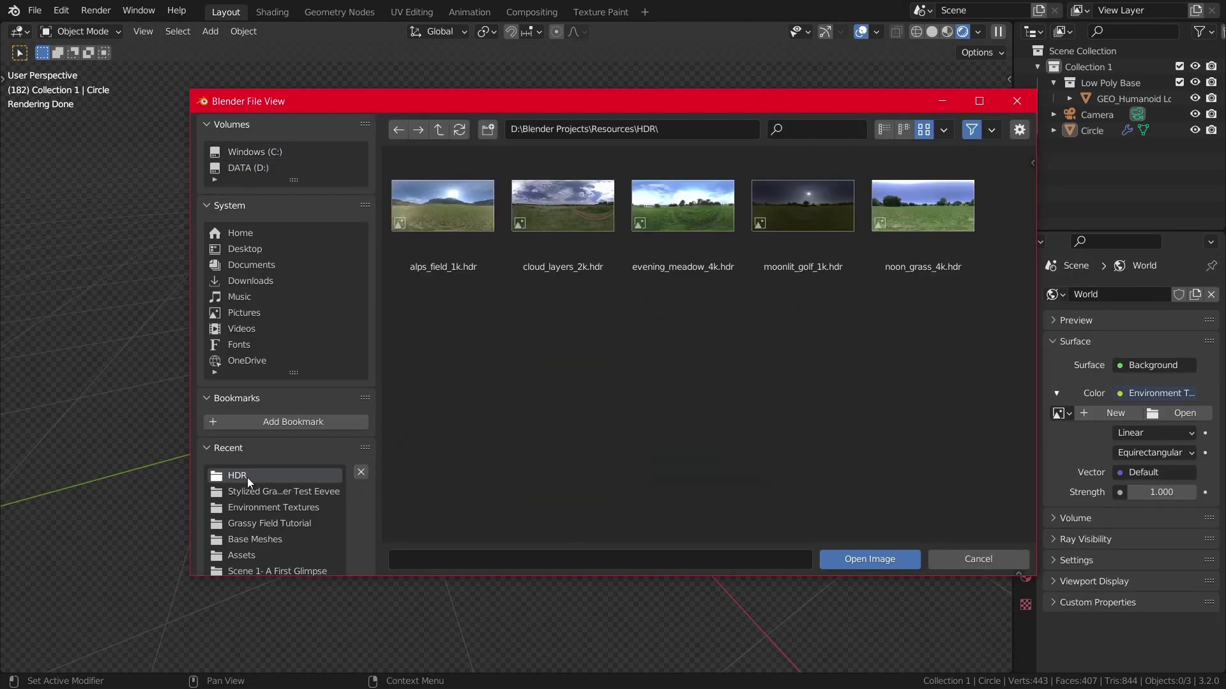
{"action": "double_click", "coordinate": [480, 215]}
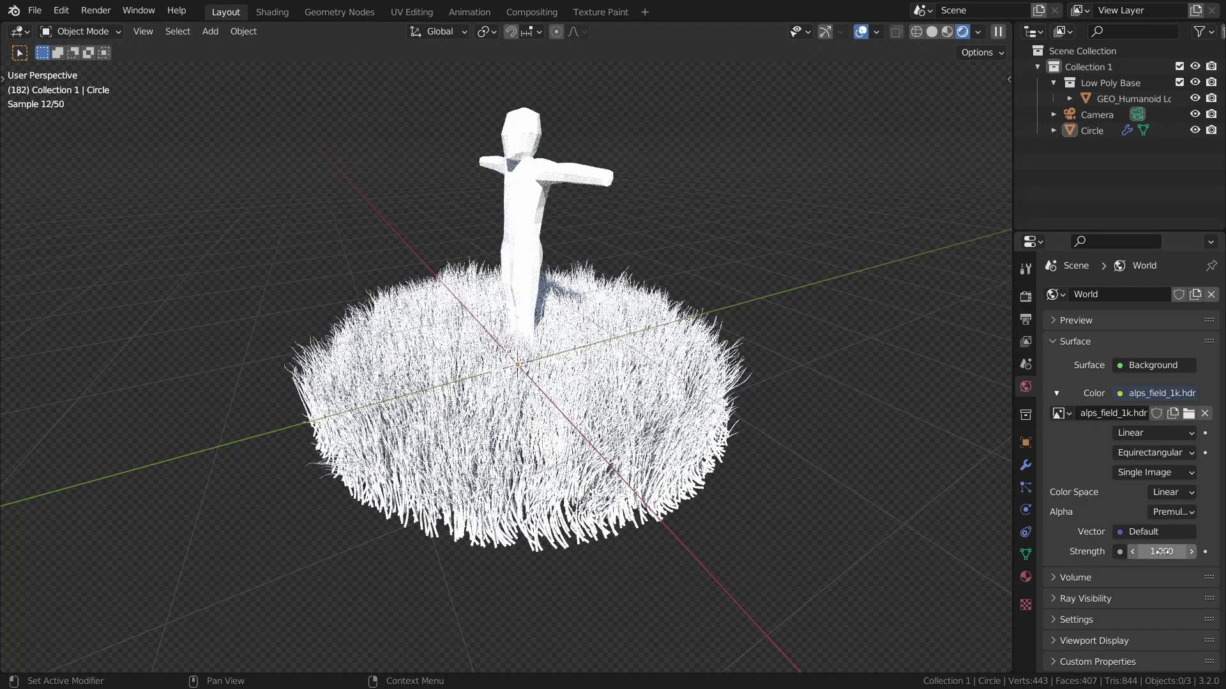
- Set the world background strength to 0.1 and view the grass up close
{"action": "left_click", "coordinate": [1162, 552]}
{"action": "key", "text": "Return"}
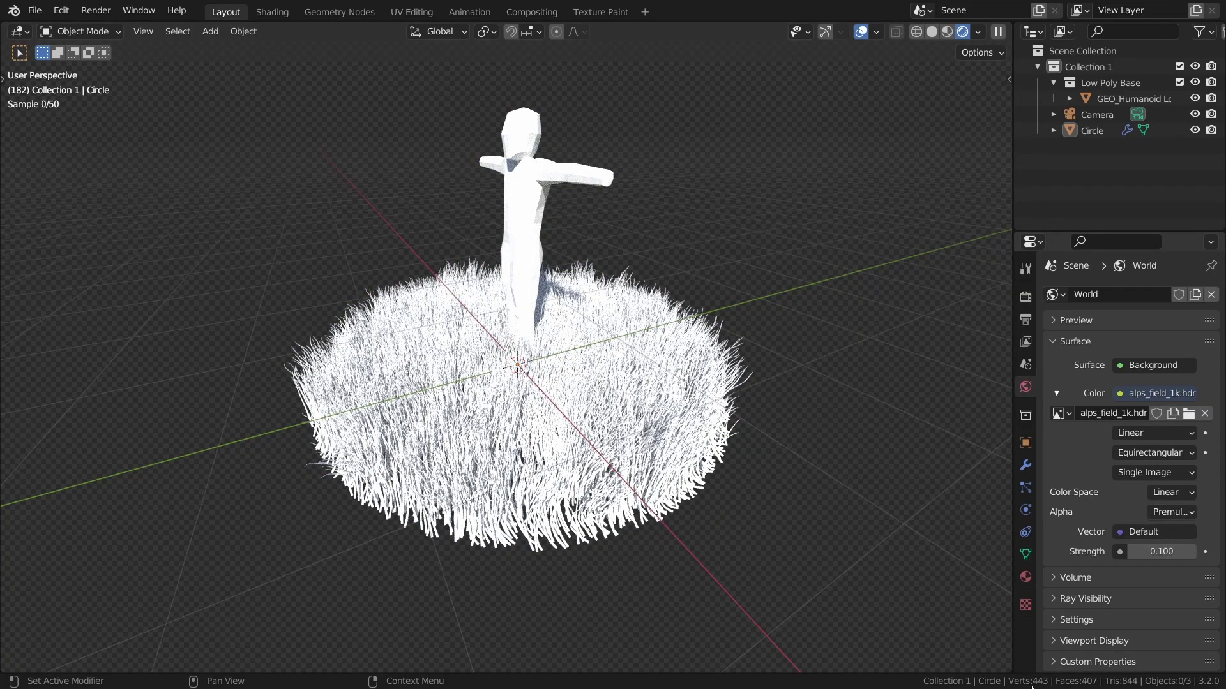
{"action": "key", "text": "shift+grave"}
{"action": "key", "text": "w"}
{"action": "left_click", "coordinate": [506, 357]}
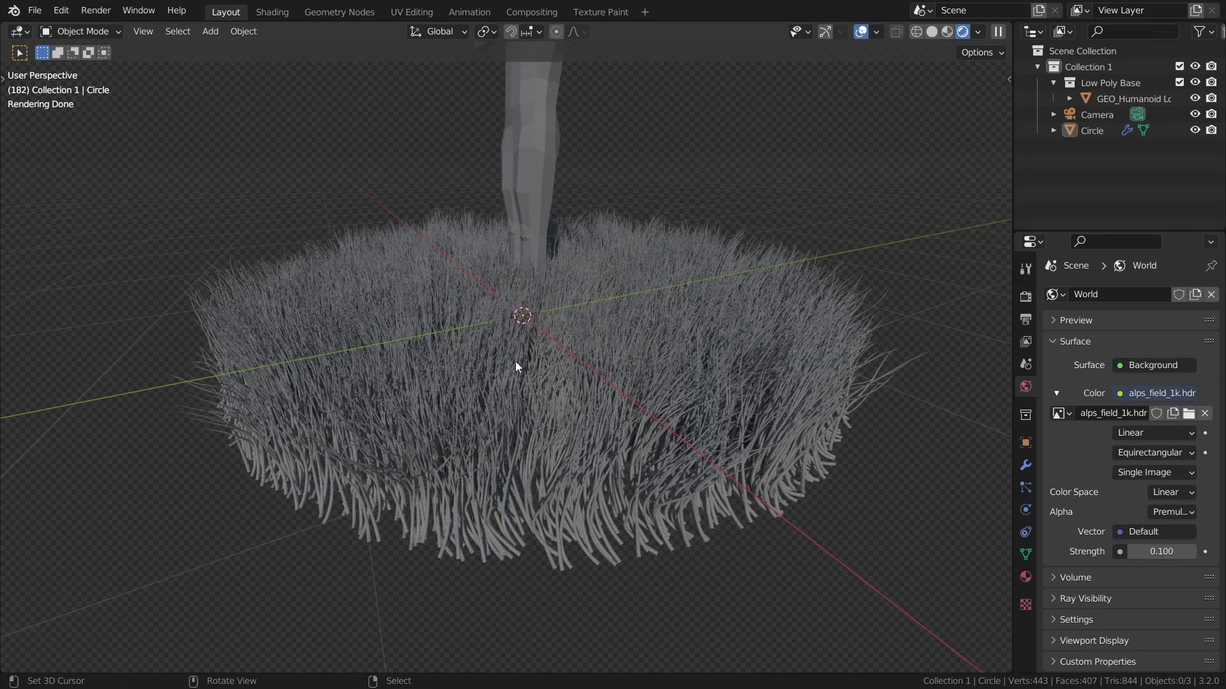
- Add a sun light and rotate it about the global X axis so it shines across the grass at a slant
{"action": "key", "text": "shift+grave"}
{"action": "key", "text": "s"}
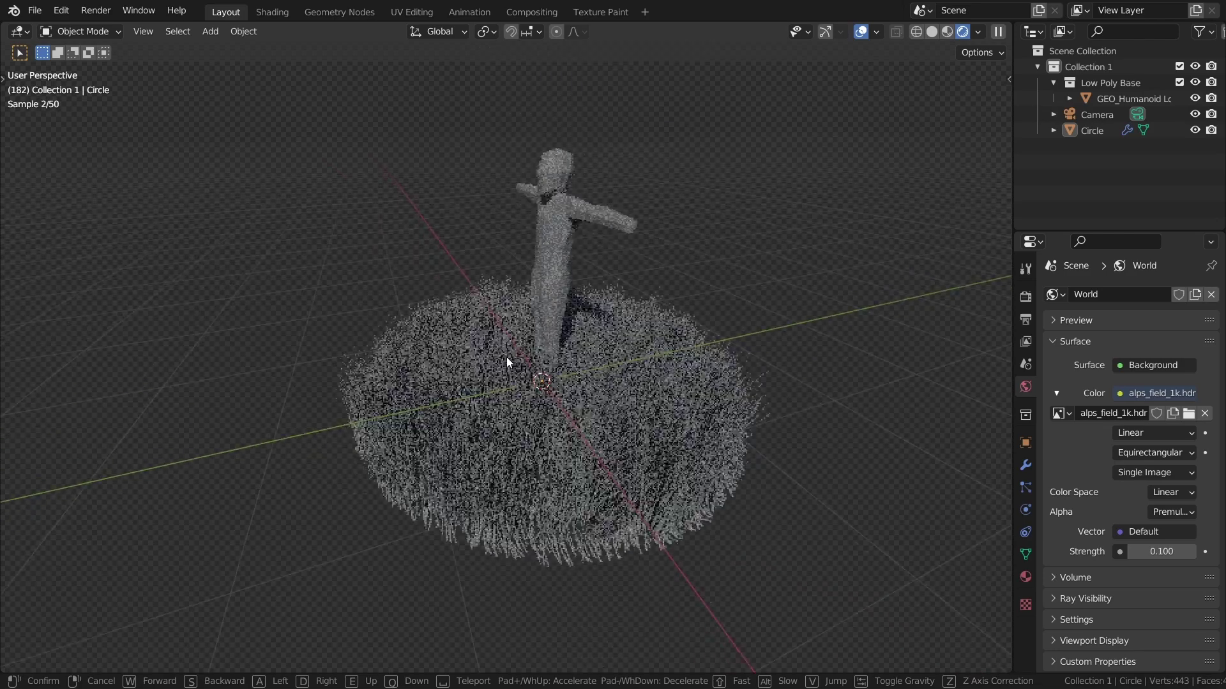
{"action": "left_click", "coordinate": [506, 357]}
{"action": "key", "text": "shift+a"}
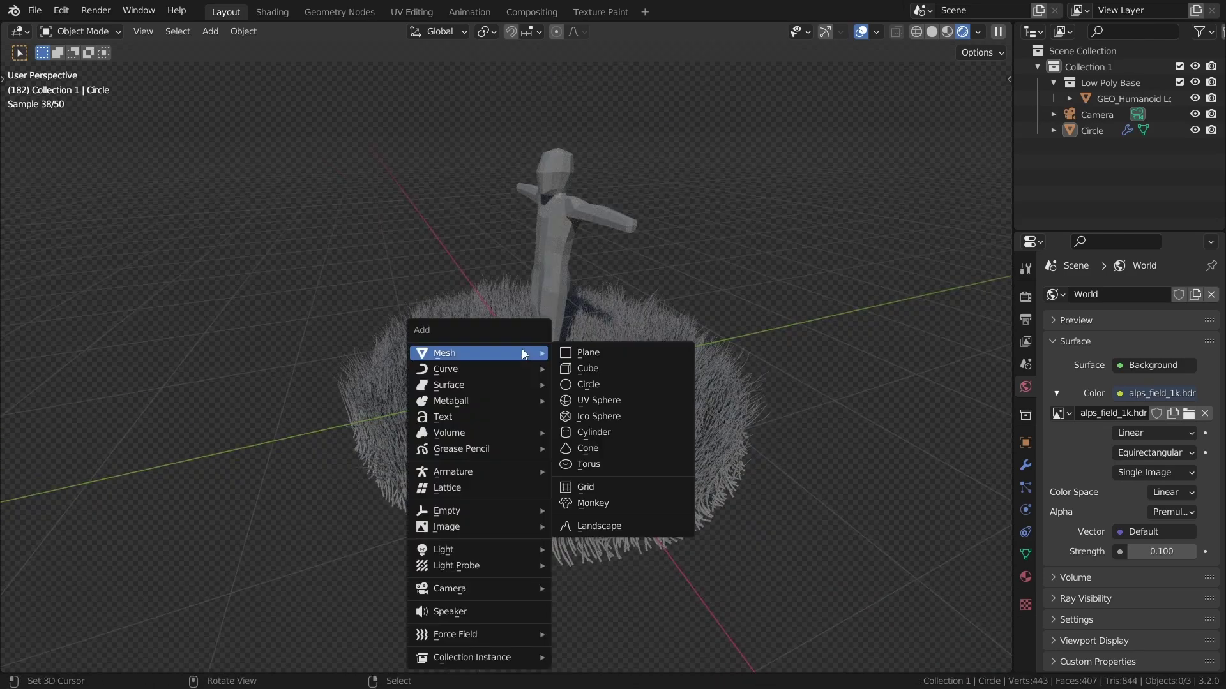
{"action": "mouse_move", "coordinate": [479, 549]}
{"action": "left_click", "coordinate": [623, 564]}
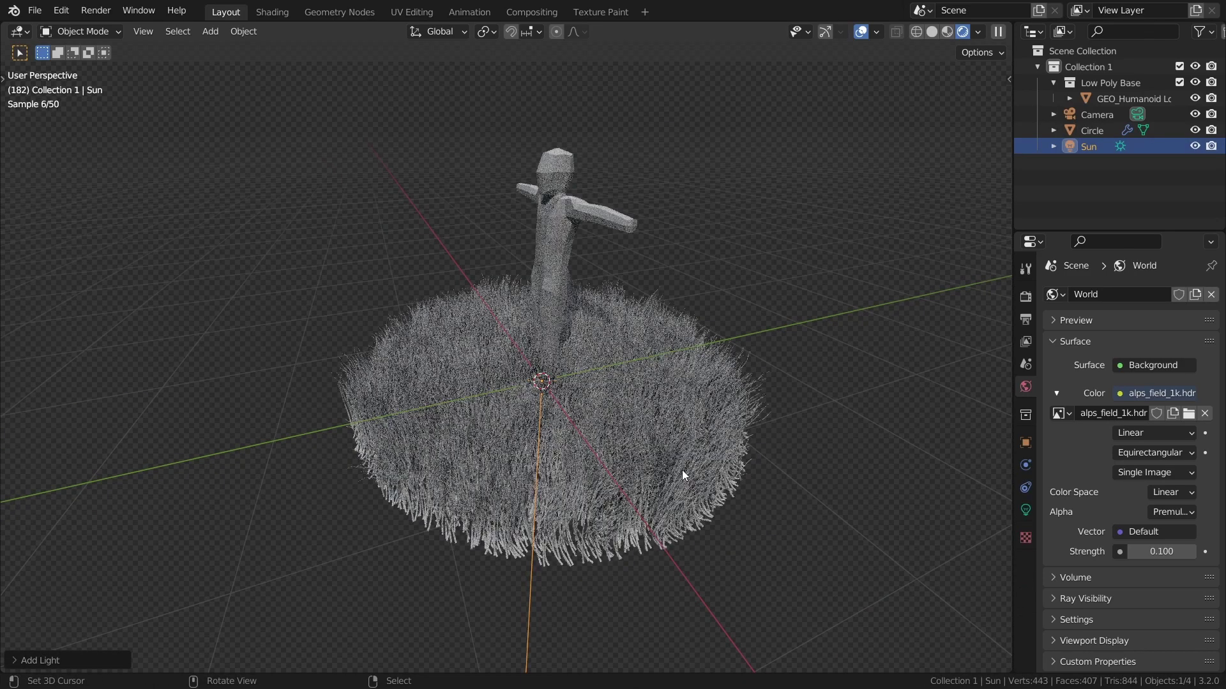
{"action": "key", "text": "r"}
{"action": "key", "text": "x"}
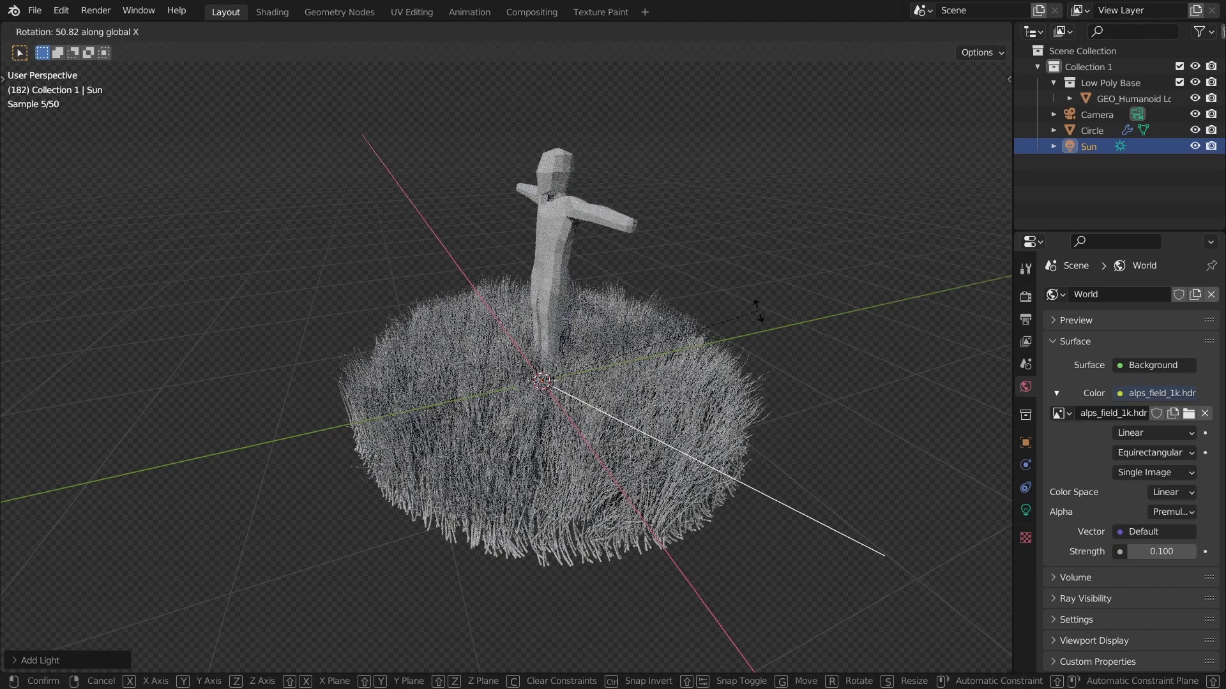
{"action": "left_click", "coordinate": [755, 288]}
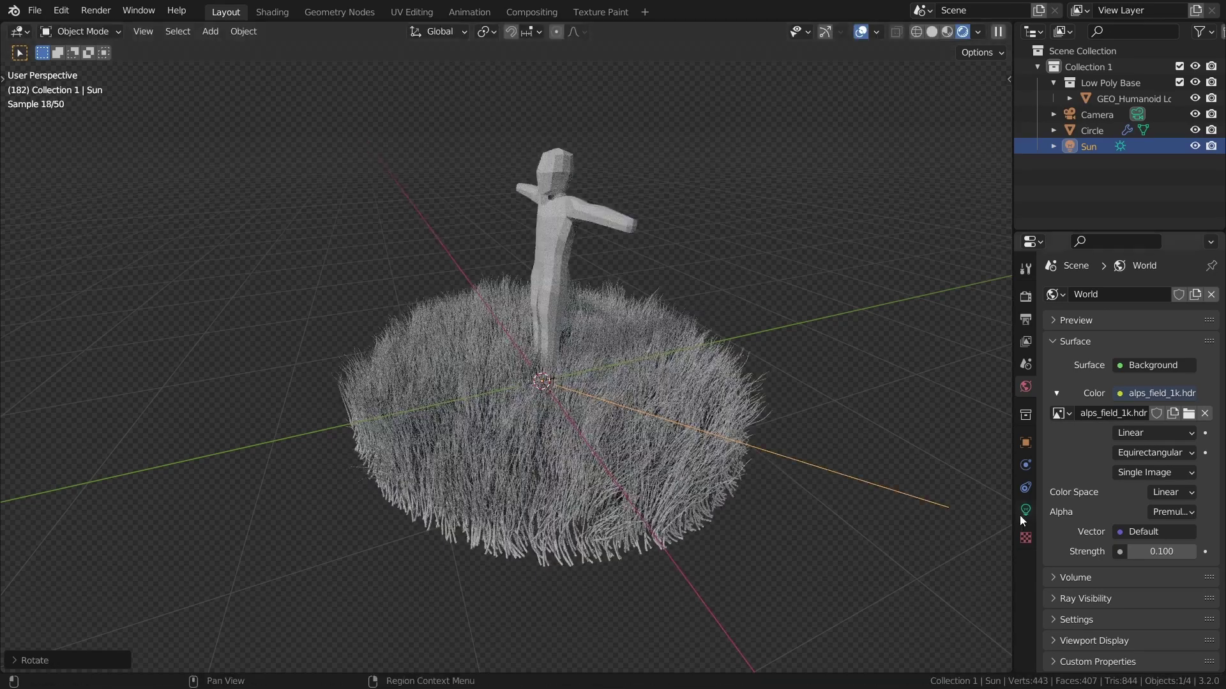
- Set the sun light's strength to 4
{"action": "left_click", "coordinate": [1025, 510]}
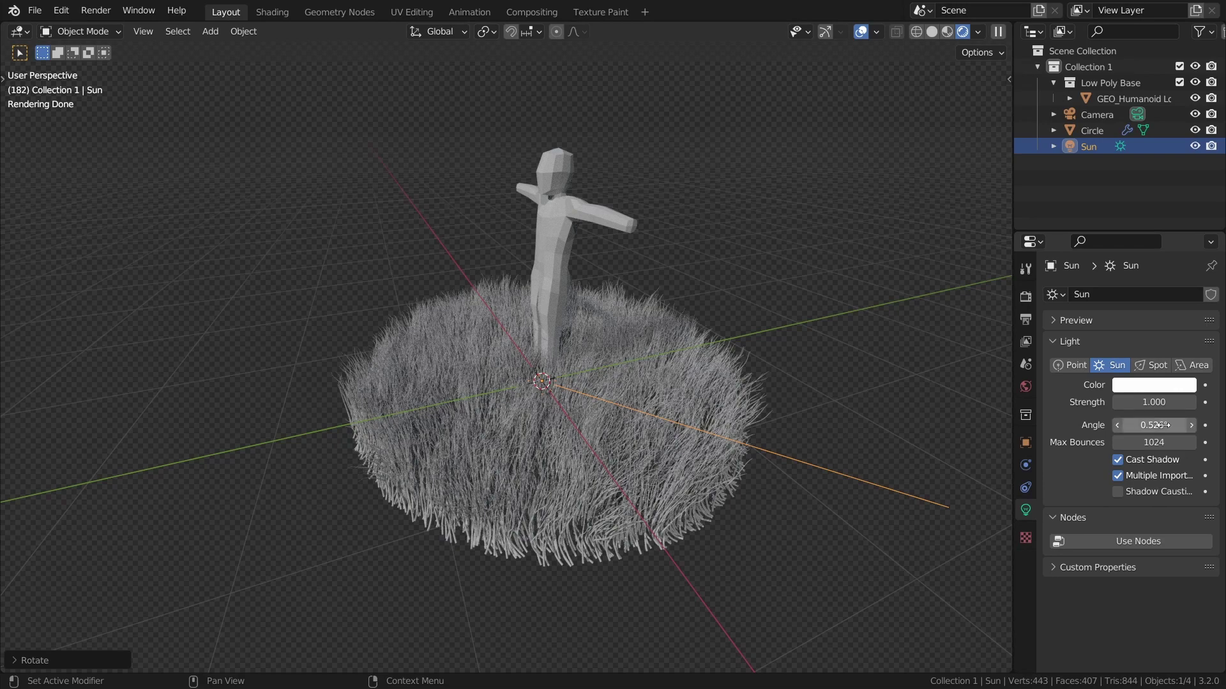
{"action": "left_click", "coordinate": [1143, 402]}
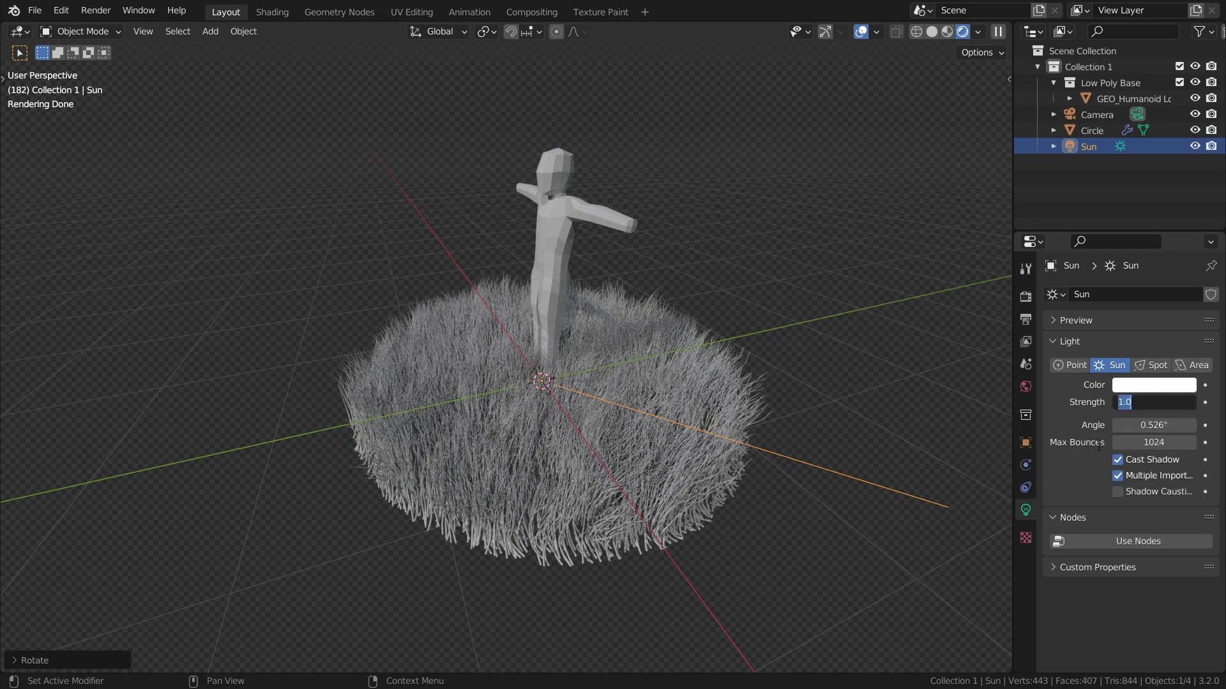
{"action": "type", "text": "4"}
{"action": "key", "text": "Return"}
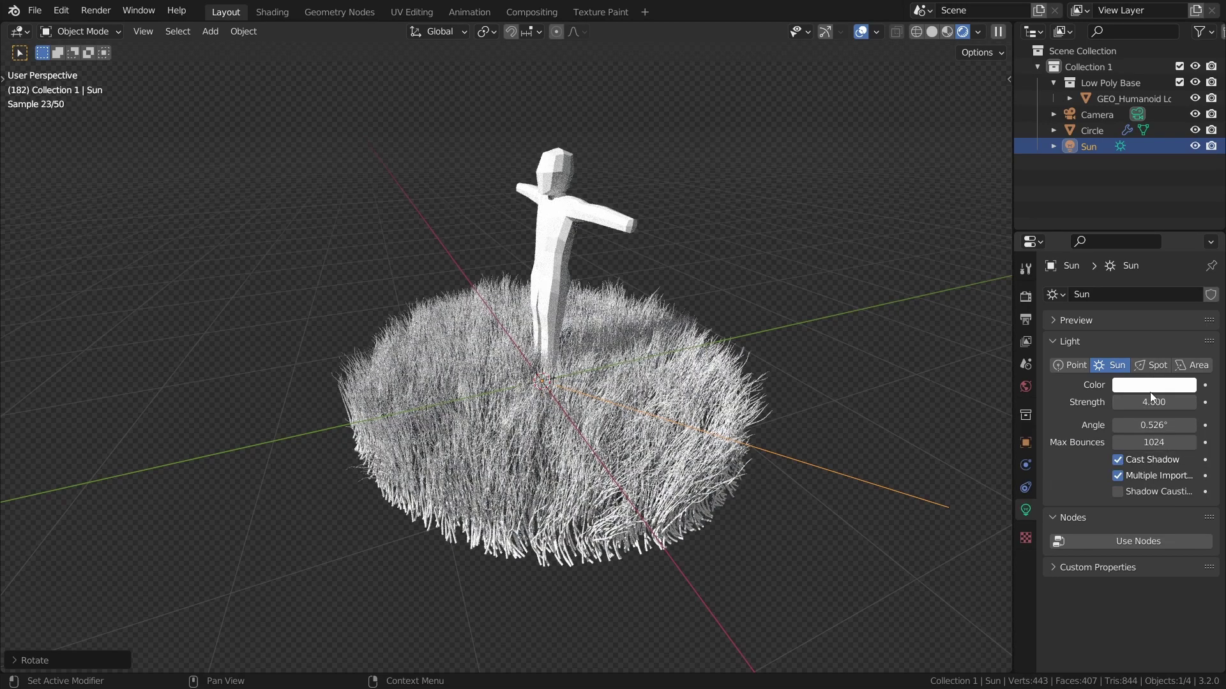
- Give the sun light a pale yellow color with hue 0.146 and saturation 0.167
{"action": "left_click", "coordinate": [1144, 386]}
{"action": "left_click_drag", "start_coordinate": [1107, 235], "coordinate": [1064, 264]}
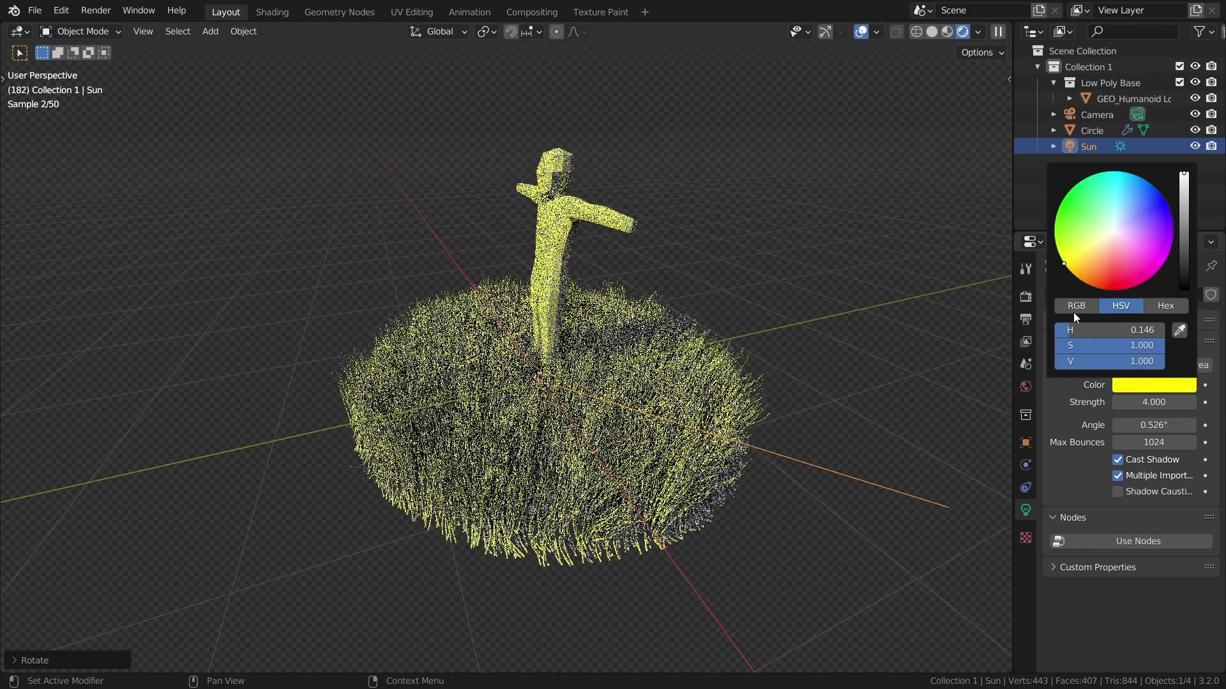
{"action": "left_click_drag", "start_coordinate": [1131, 348], "coordinate": [1072, 346]}
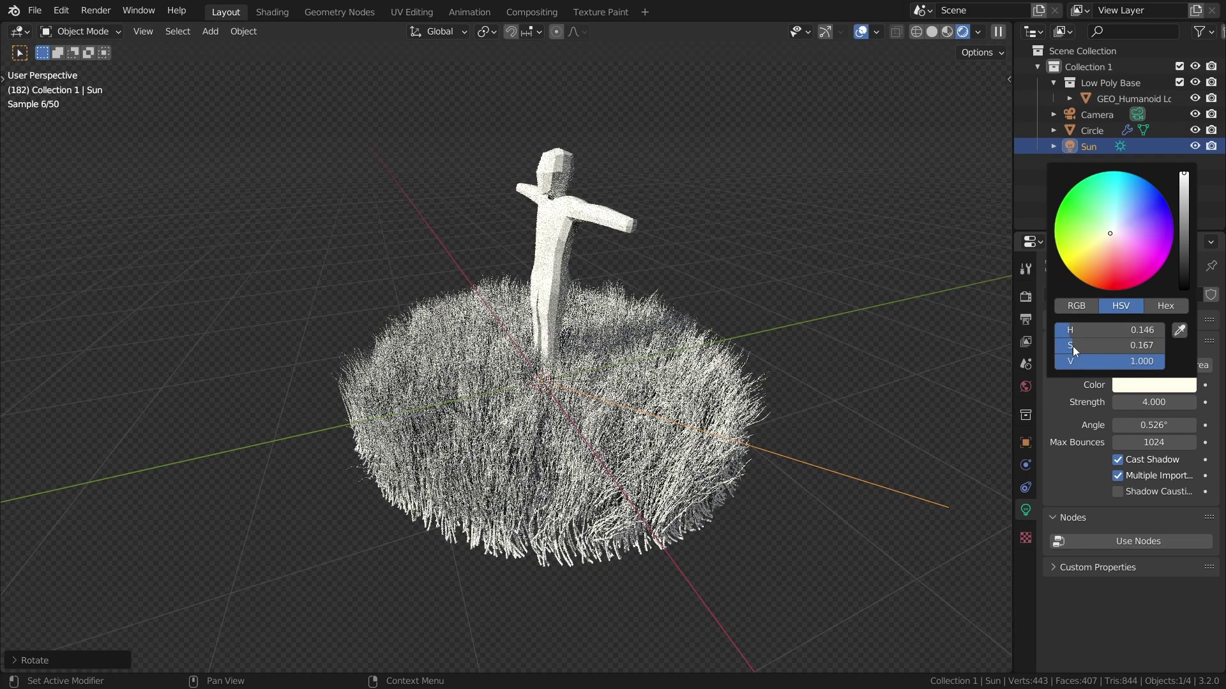
{"action": "left_click", "coordinate": [741, 304]}
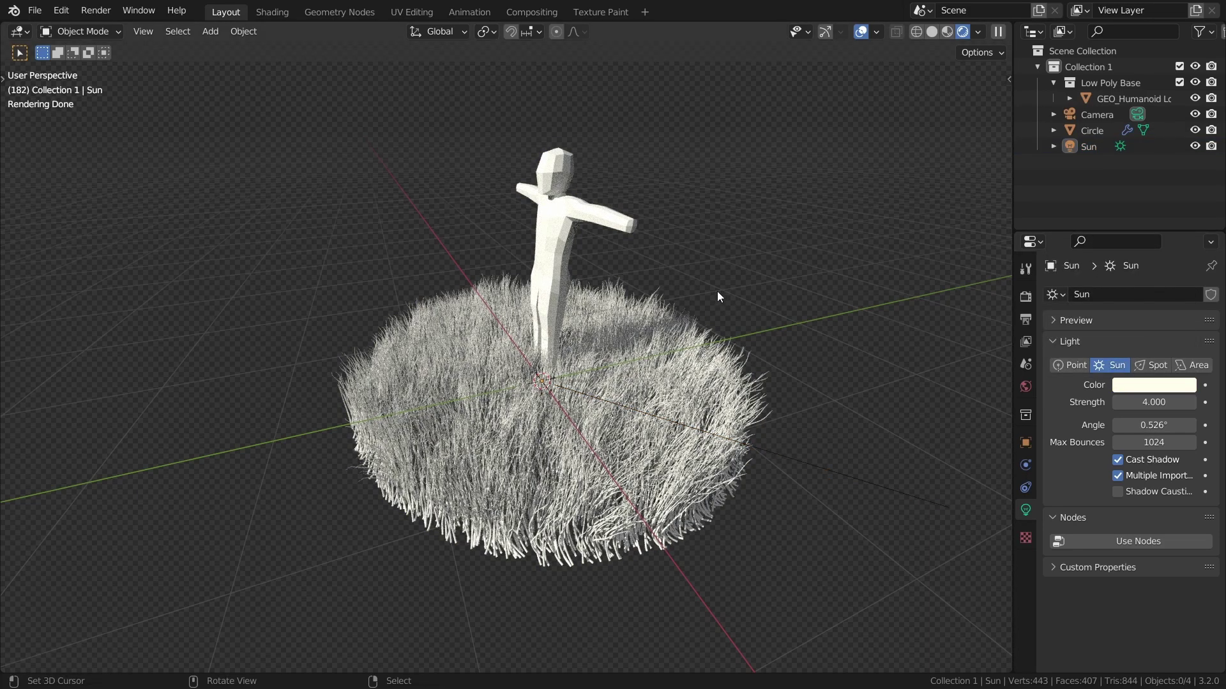
- In the Shading workspace, give the circle a new material with a bright green base color
{"action": "scroll", "coordinate": [814, 311], "scroll_direction": "up", "scroll_amount": 6}
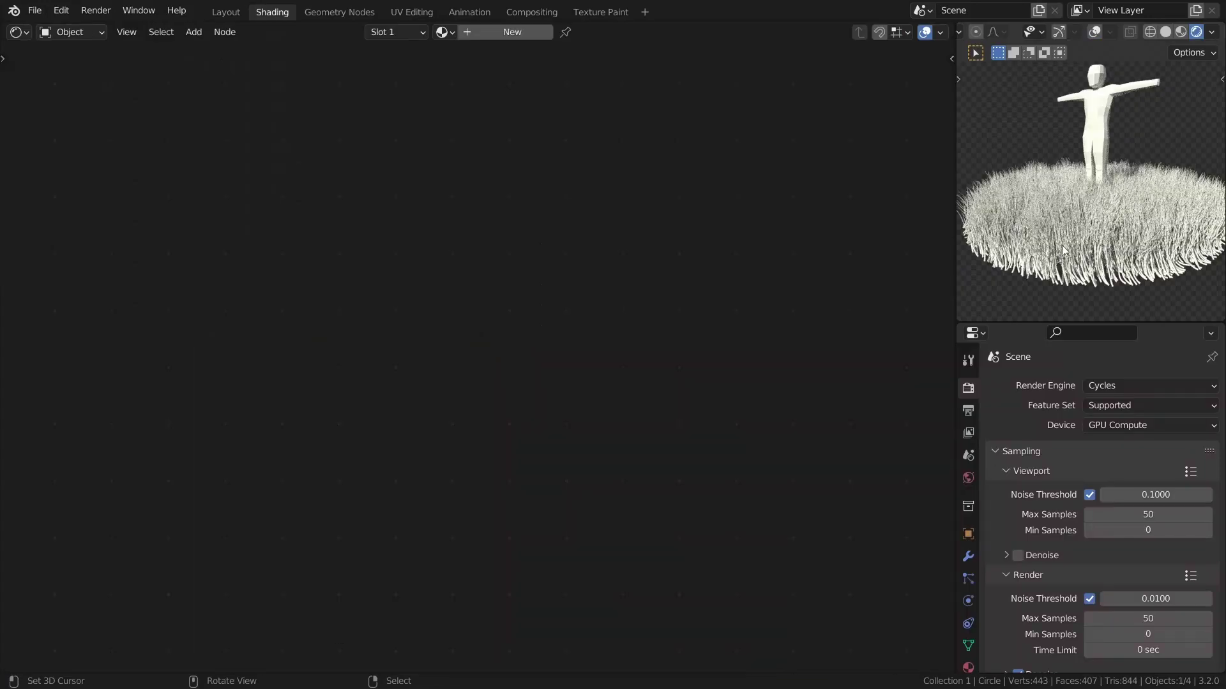
{"action": "scroll", "coordinate": [476, 118], "scroll_direction": "up", "scroll_amount": 2}
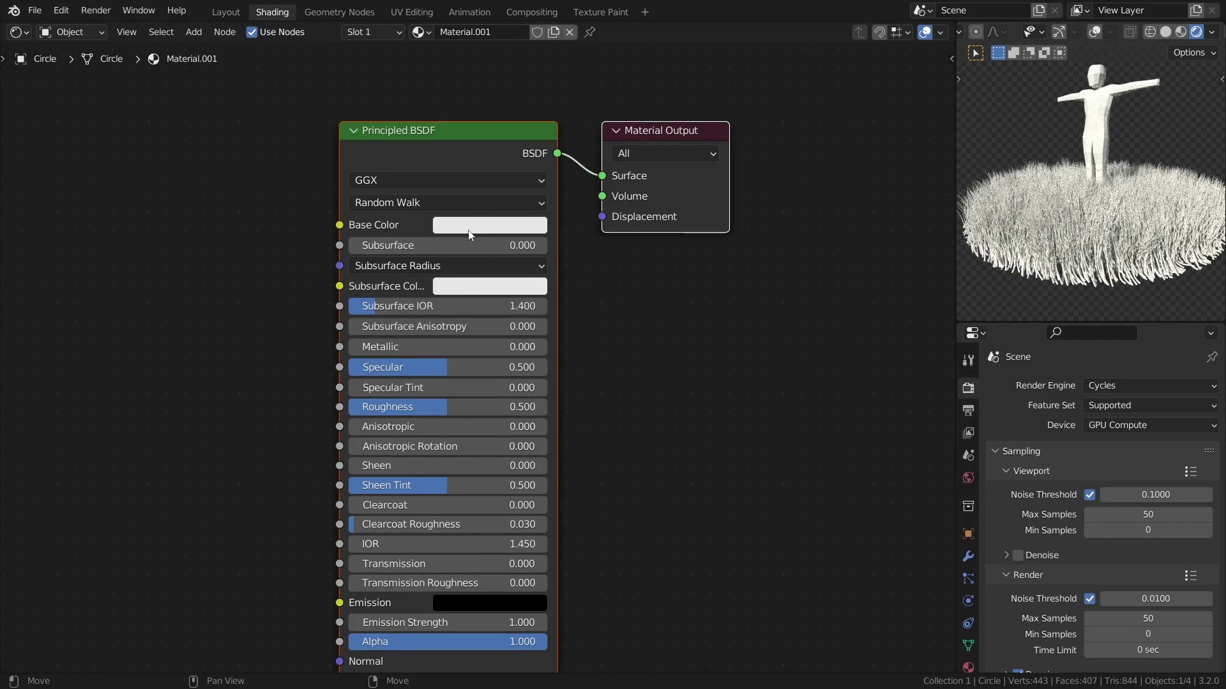
{"action": "left_click", "coordinate": [490, 225]}
{"action": "left_click", "coordinate": [444, 294]}
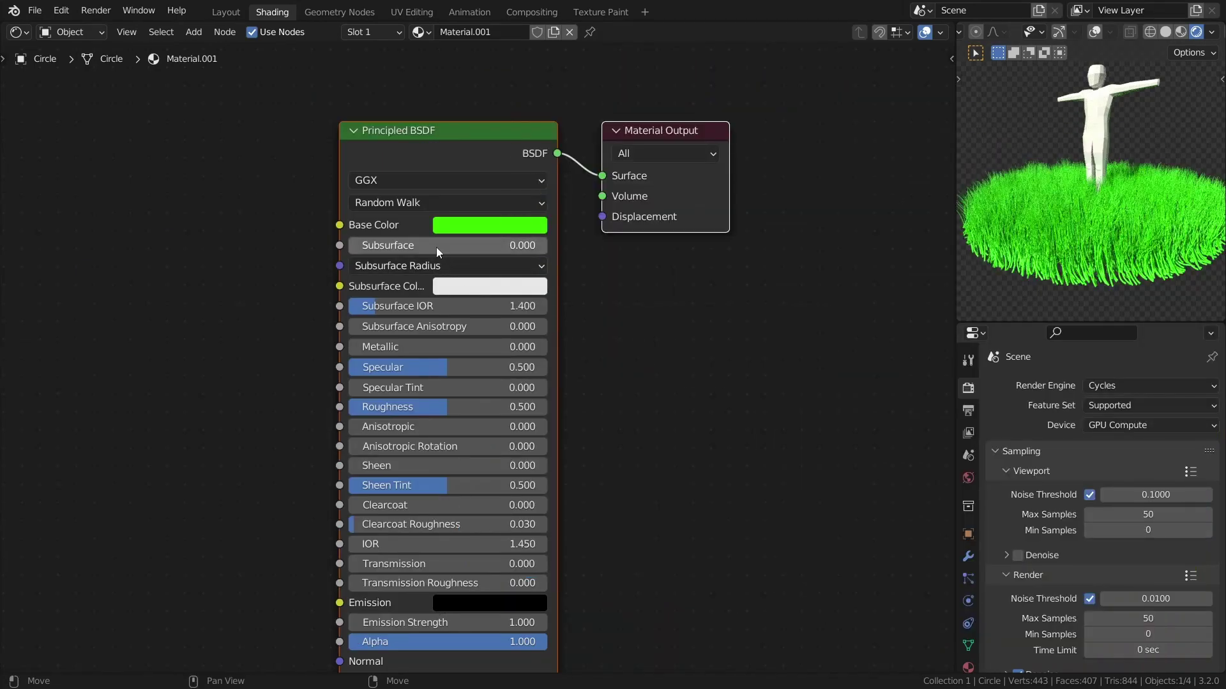
- Give the Principled BSDF a yellowish green subsurface color and set its subsurface amount to 0.019
{"action": "left_click", "coordinate": [446, 266]}
{"action": "left_click", "coordinate": [502, 295]}
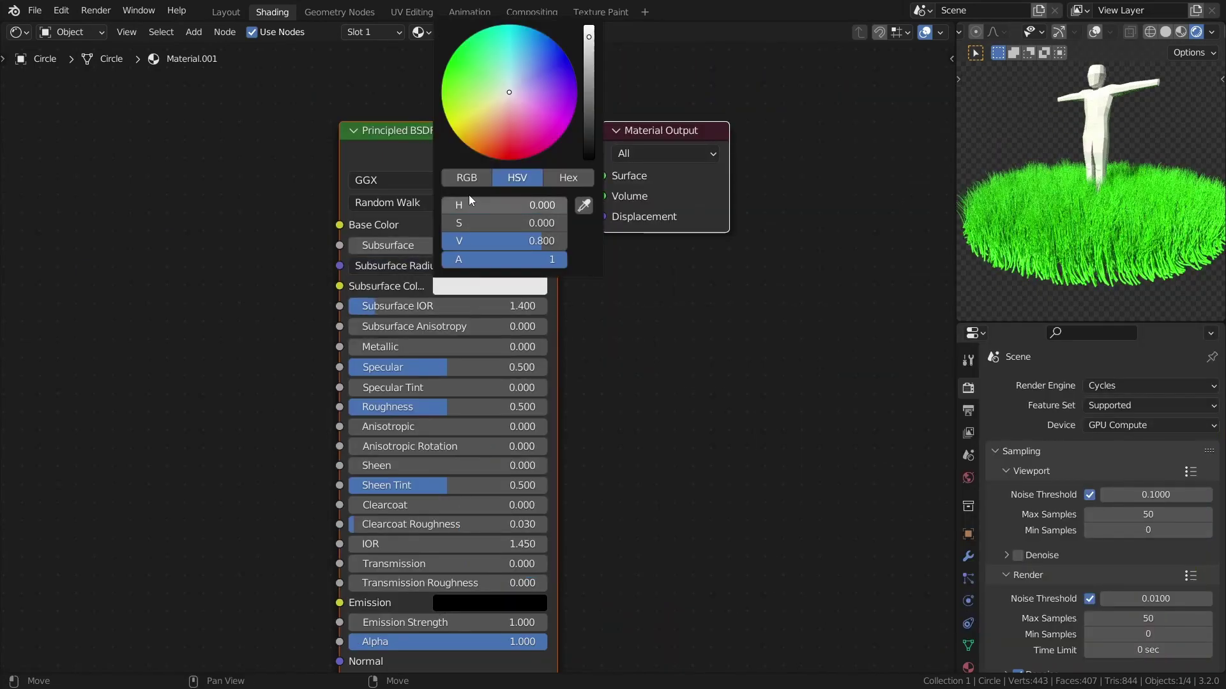
{"action": "key", "text": "ctrl+v"}
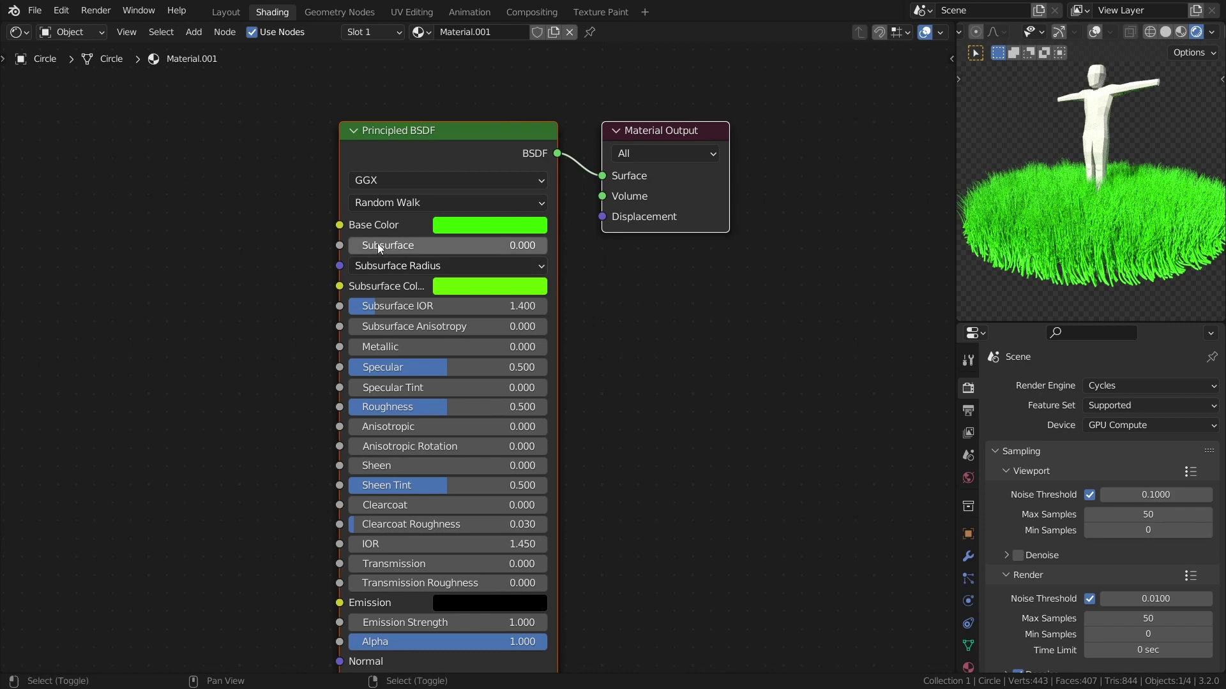
{"action": "left_click_drag", "start_coordinate": [378, 243], "coordinate": [402, 243]}
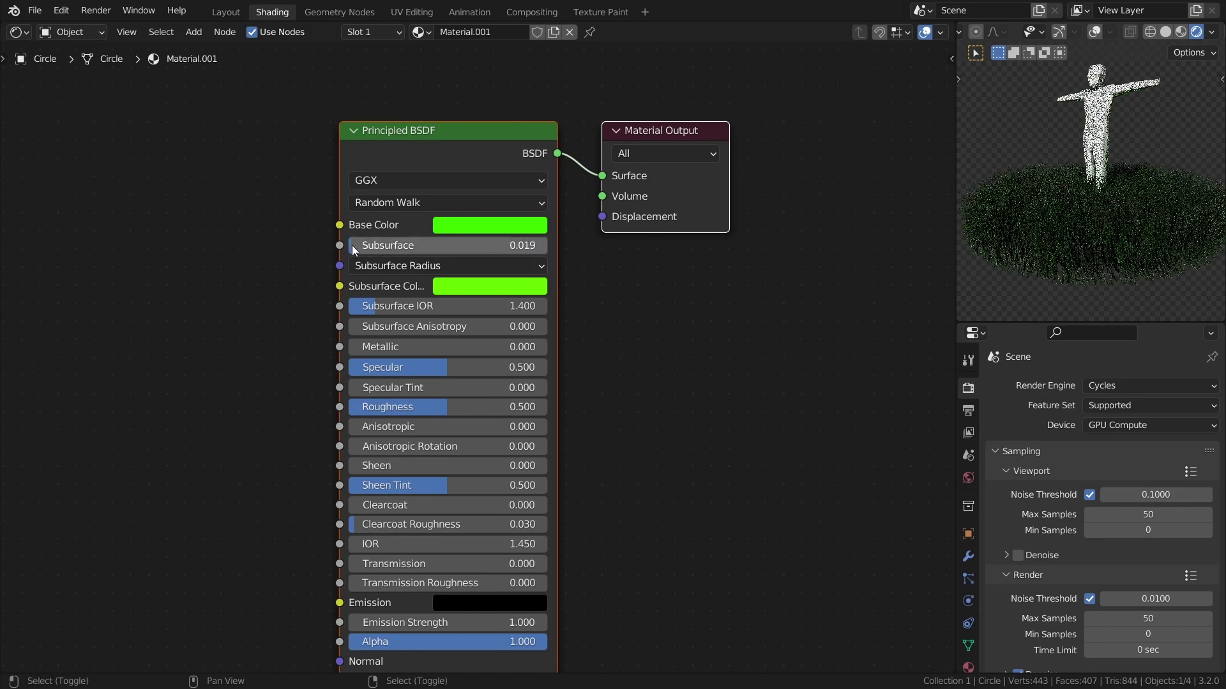
- Delete the Principled BSDF node from the circle's material
{"action": "scroll", "coordinate": [353, 218], "scroll_direction": "down", "scroll_amount": 6}
{"action": "middle_click_drag", "start_coordinate": [354, 223], "coordinate": [408, 239]}
{"action": "scroll", "coordinate": [423, 250], "scroll_direction": "up", "scroll_amount": 3}
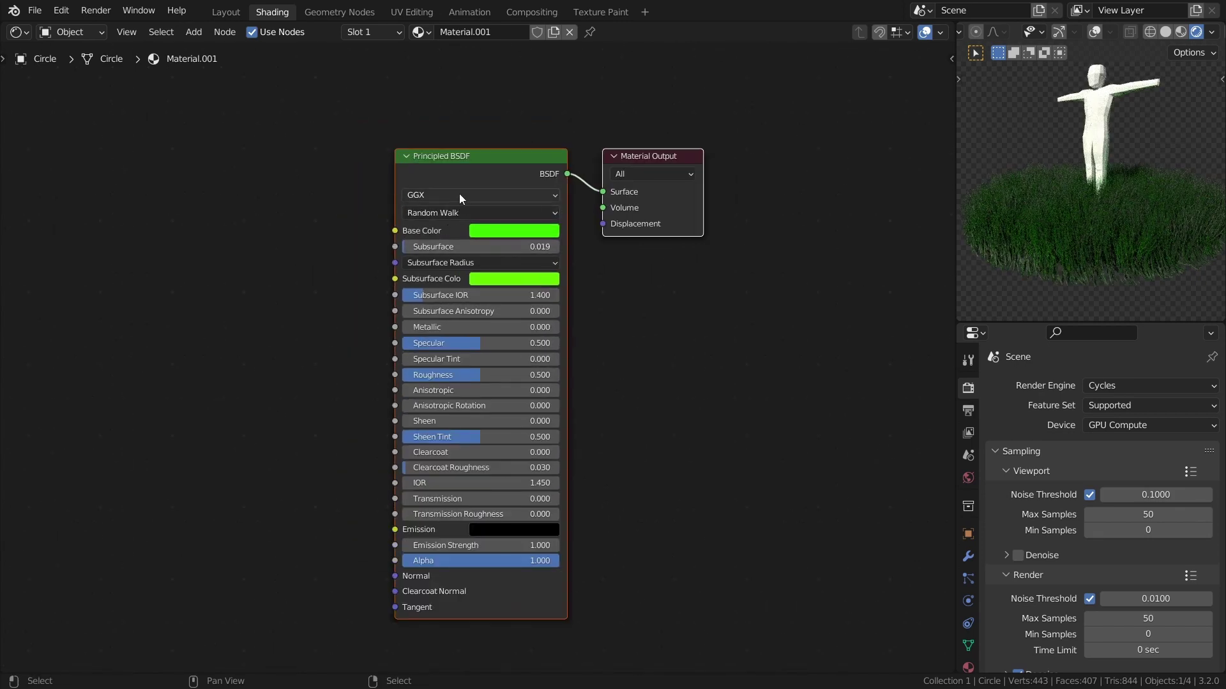
{"action": "left_click", "coordinate": [457, 171]}
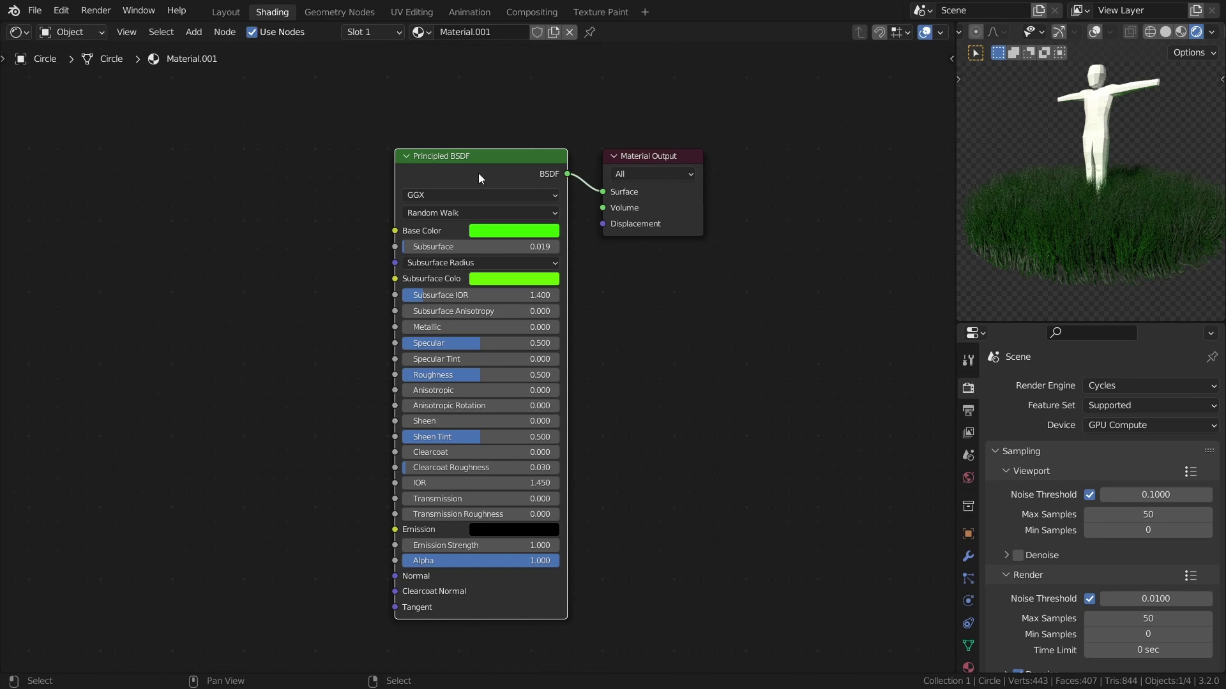
{"action": "key", "text": "x"}
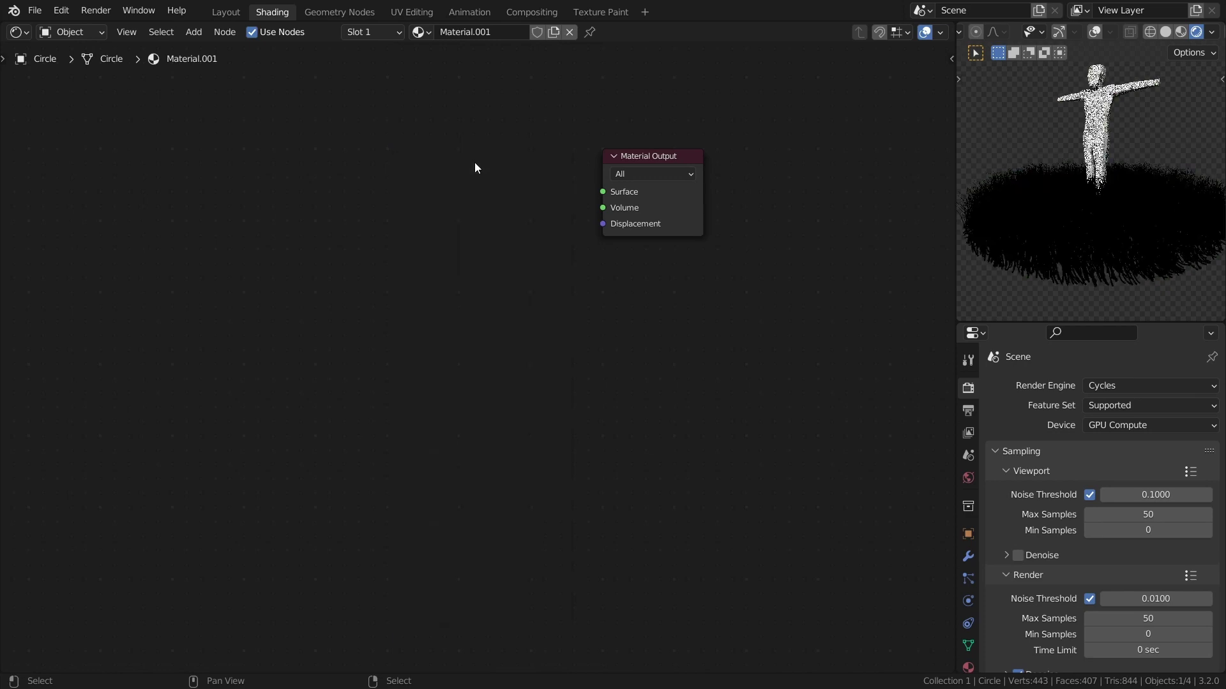
- Add a Principled Hair BSDF node beside the Material Output
{"action": "key", "text": "shift+a"}
{"action": "type", "text": "s"}
{"action": "type", "text": "ha"}
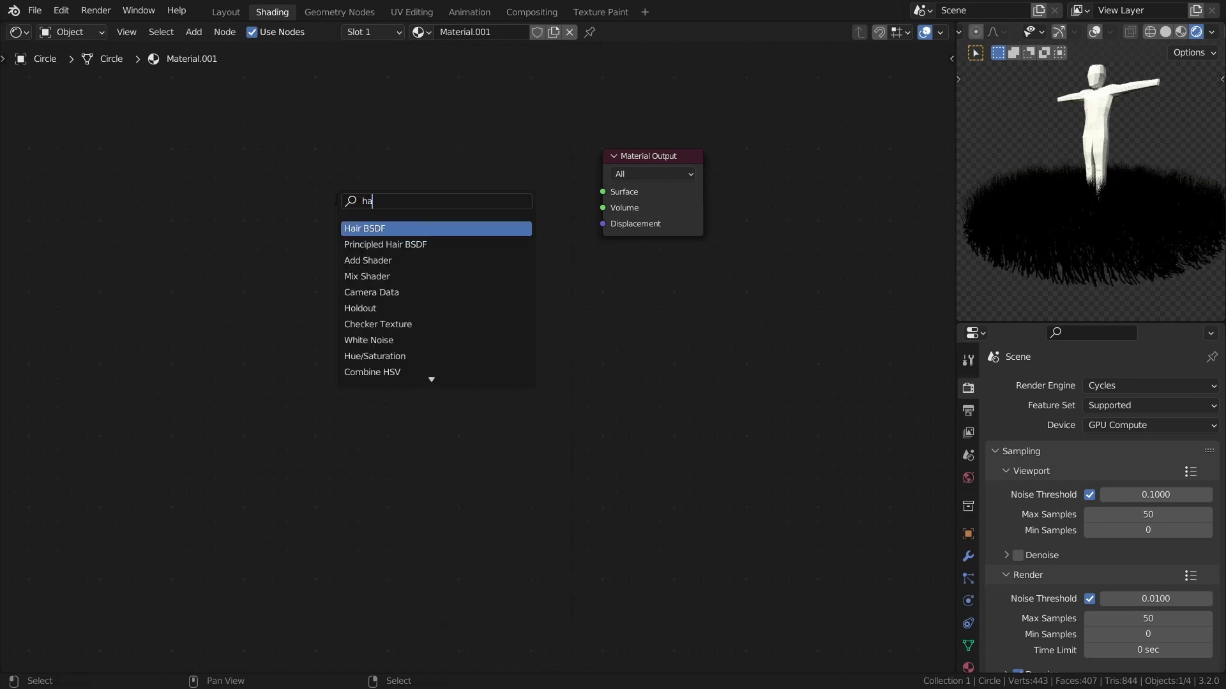
{"action": "key", "text": "Down"}
{"action": "key", "text": "Return"}
{"action": "left_click", "coordinate": [305, 160]}
- Give the Principled Hair BSDF a fully saturated bright yellow-green color with a value of about 0.576
{"action": "left_click", "coordinate": [422, 231]}
{"action": "left_click_drag", "start_coordinate": [415, 120], "coordinate": [391, 79]}
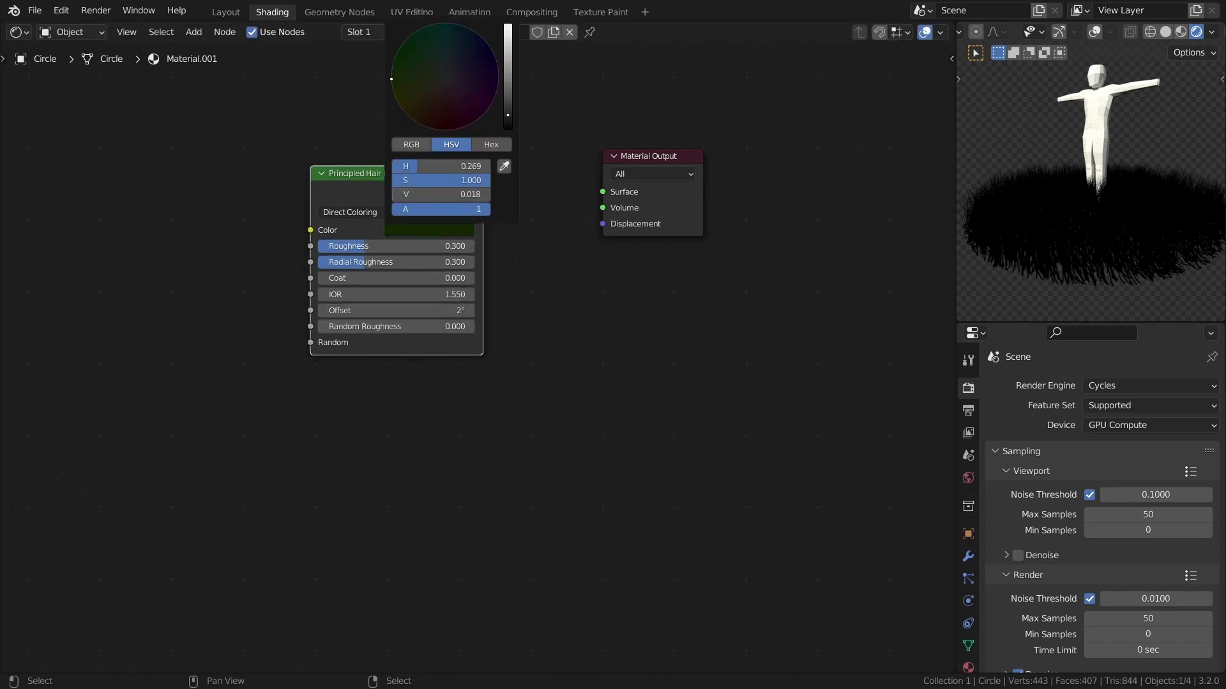
{"action": "left_click_drag", "start_coordinate": [508, 74], "coordinate": [508, 46]}
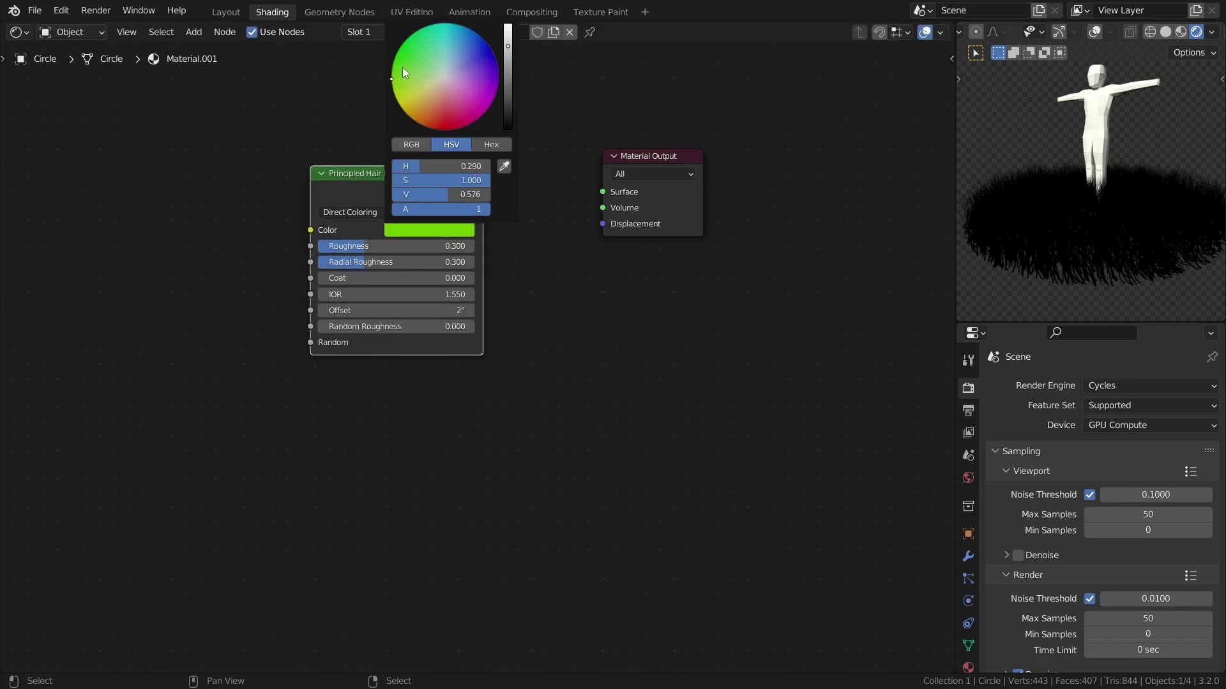
- Connect the Principled Hair BSDF to the material's surface and set its roughness and radial roughness to 1.000
{"action": "left_click_drag", "start_coordinate": [441, 246], "coordinate": [551, 262]}
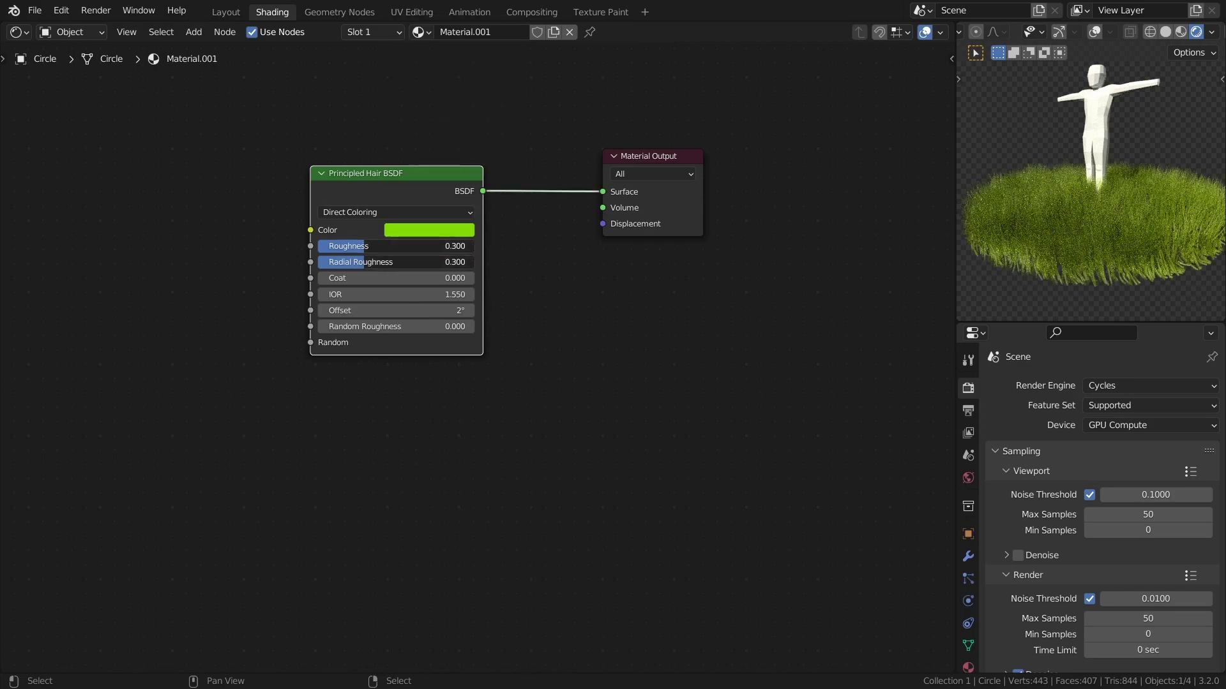
{"action": "middle_click_drag", "start_coordinate": [411, 369], "coordinate": [419, 442]}
{"action": "scroll", "coordinate": [420, 442], "scroll_direction": "up", "scroll_amount": 2}
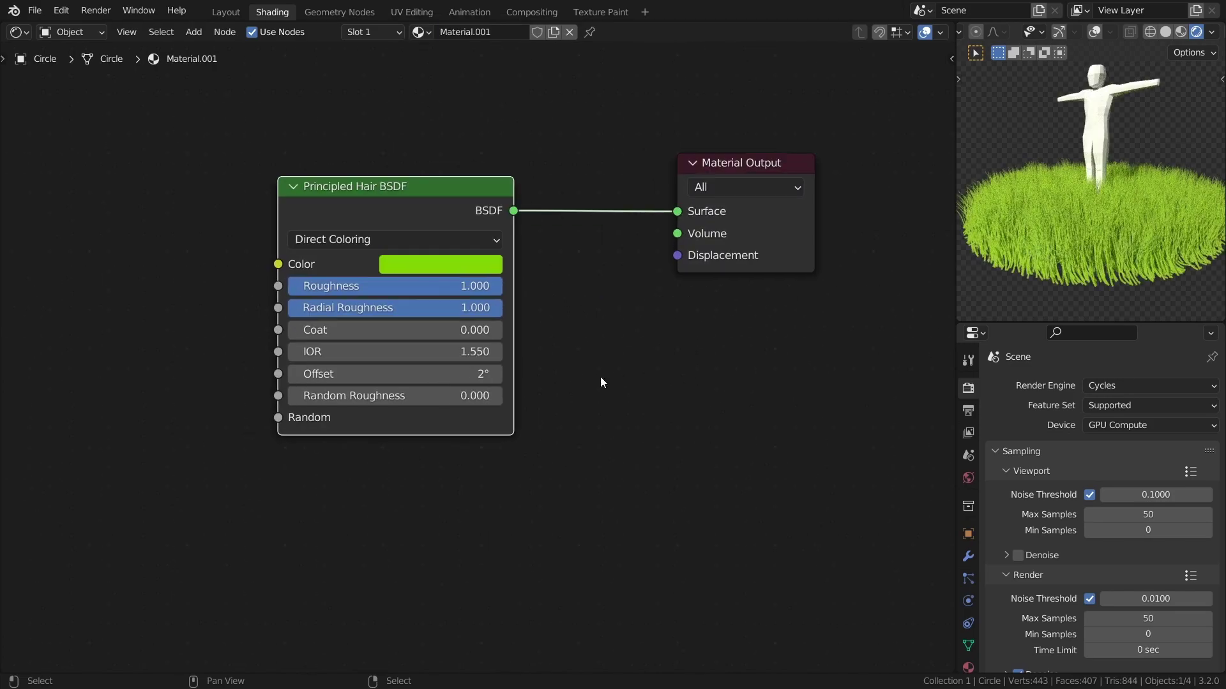
{"action": "middle_click_drag", "start_coordinate": [1139, 263], "coordinate": [1143, 266]}
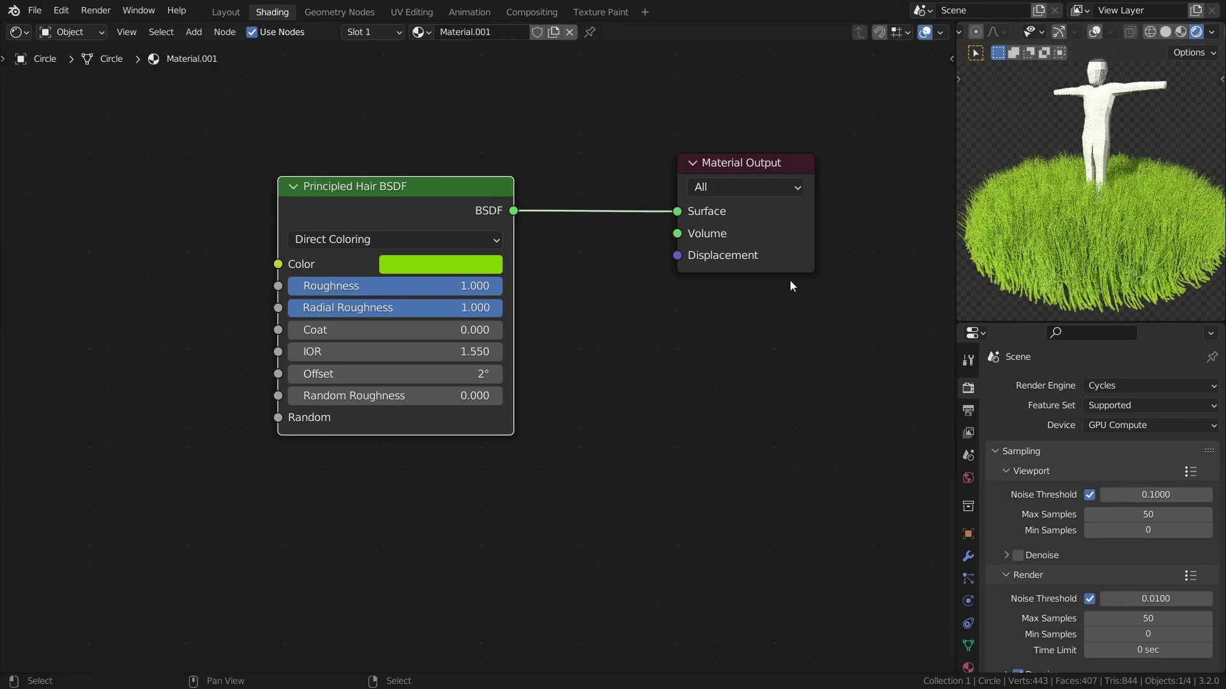
- Move the Principled Hair BSDF node closer to the Material Output to free space for more nodes
{"action": "middle_click_drag", "start_coordinate": [701, 288], "coordinate": [738, 325]}
{"action": "scroll", "coordinate": [710, 328], "scroll_direction": "down", "scroll_amount": 1}
{"action": "left_click_drag", "start_coordinate": [487, 252], "coordinate": [602, 285]}
{"action": "middle_click_drag", "start_coordinate": [519, 282], "coordinate": [629, 327]}
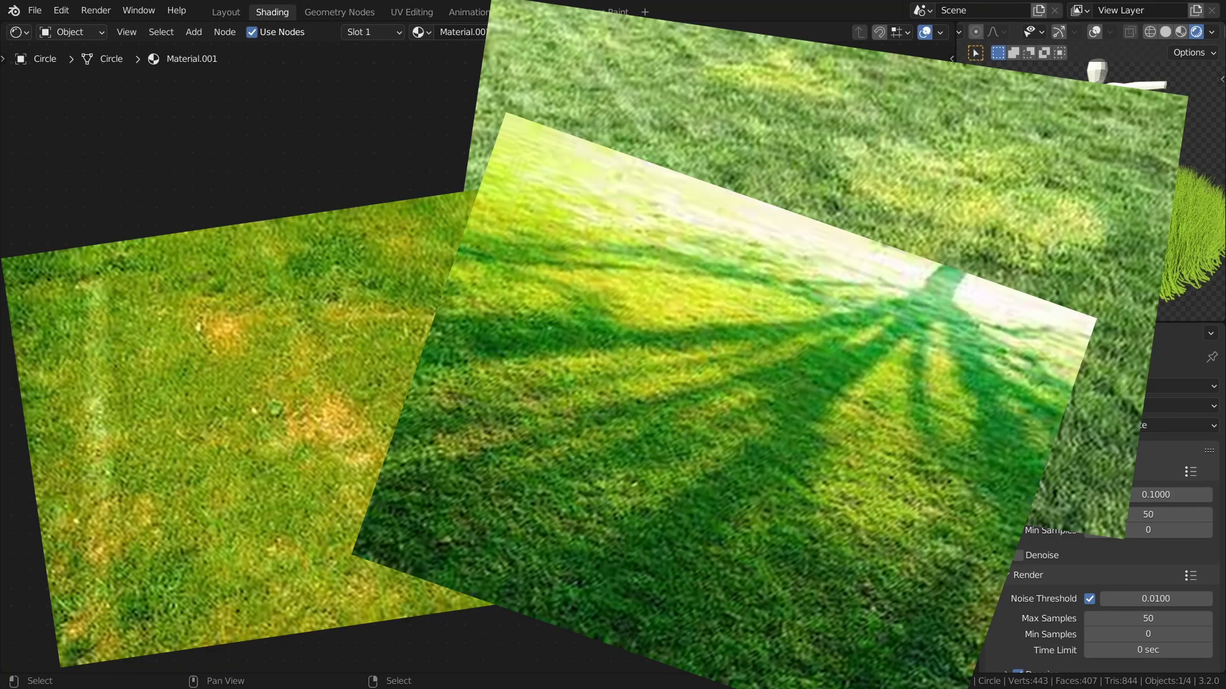
- Add a Noise Texture node ahead of the hair shader and preview its Fac output on the grass
{"action": "key", "text": "shift+a"}
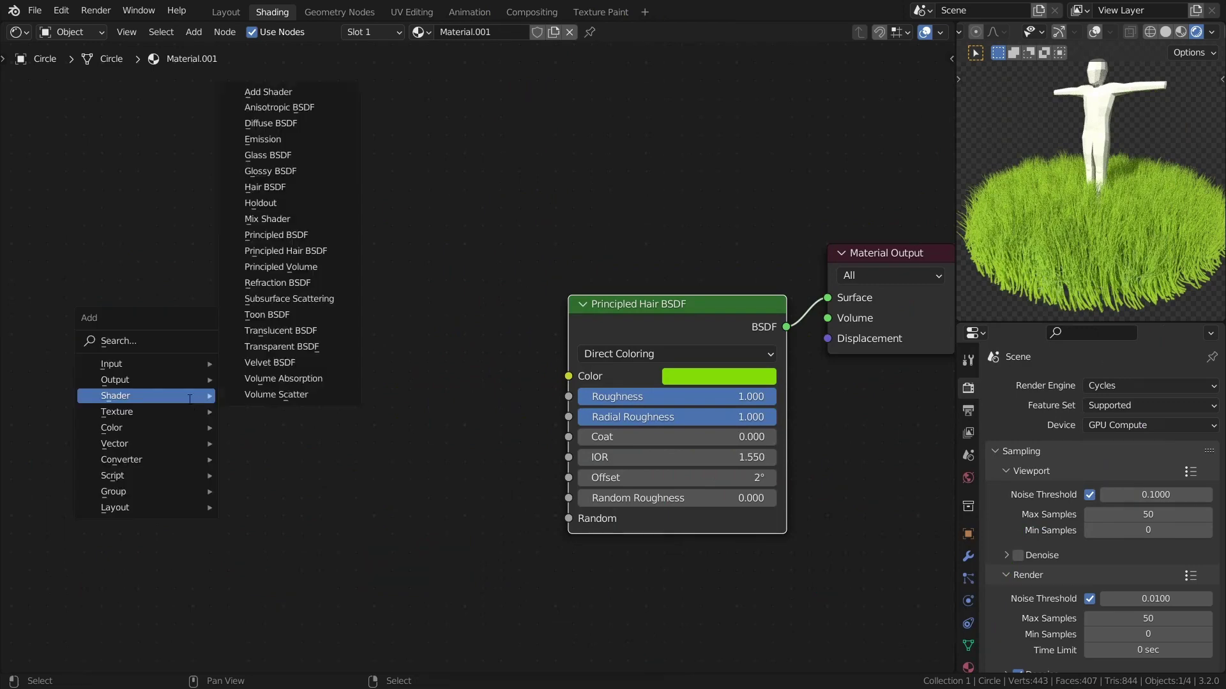
{"action": "type", "text": "snoise"}
{"action": "key", "text": "Down"}
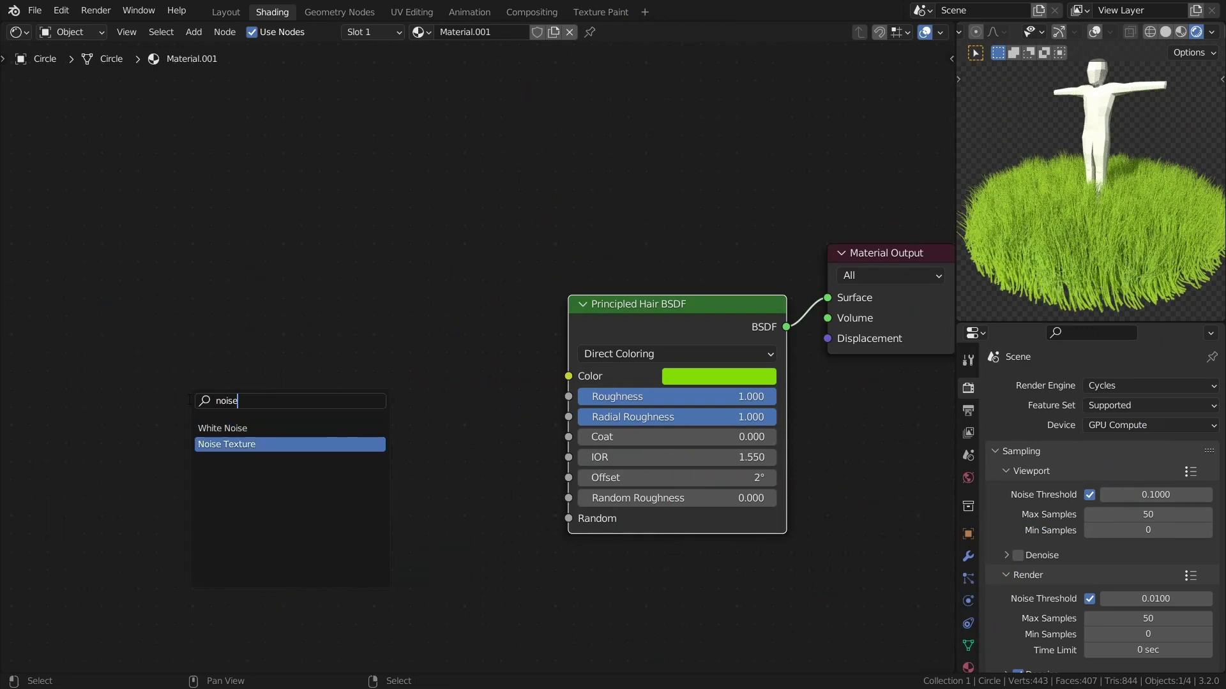
{"action": "key", "text": "Return"}
{"action": "left_click", "coordinate": [233, 243]}
{"action": "left_click", "coordinate": [278, 252], "text": "ctrl+shift"}
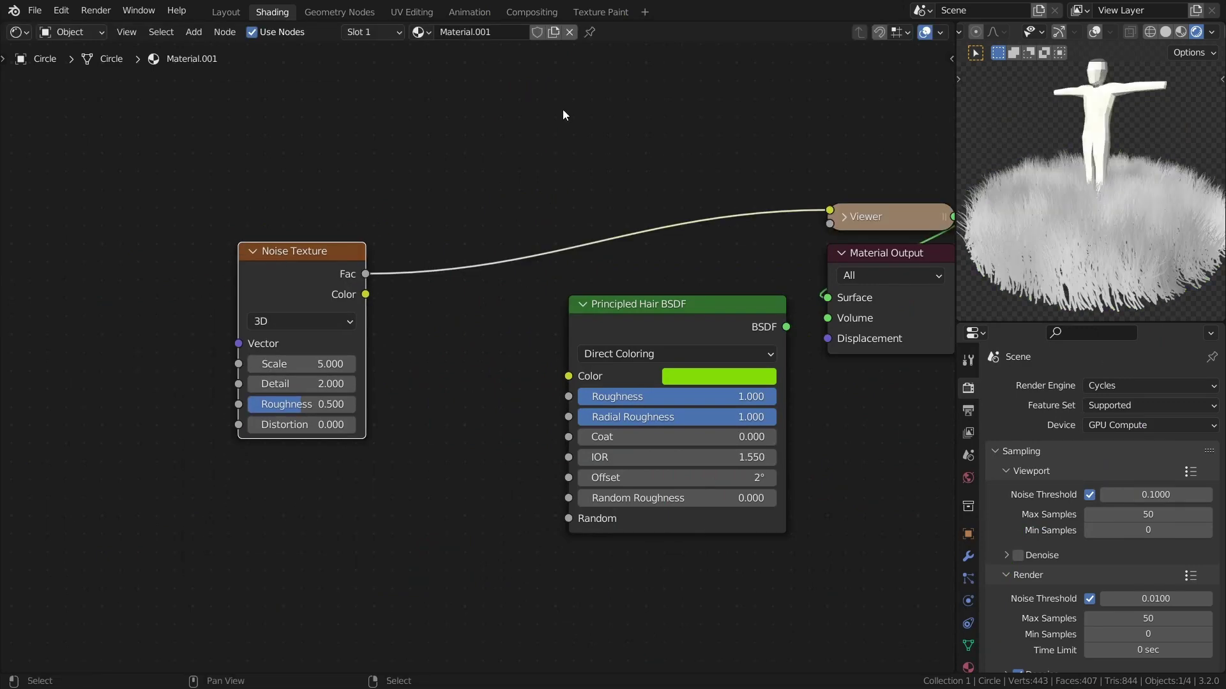
{"action": "middle_click_drag", "start_coordinate": [1158, 250], "coordinate": [1163, 291]}
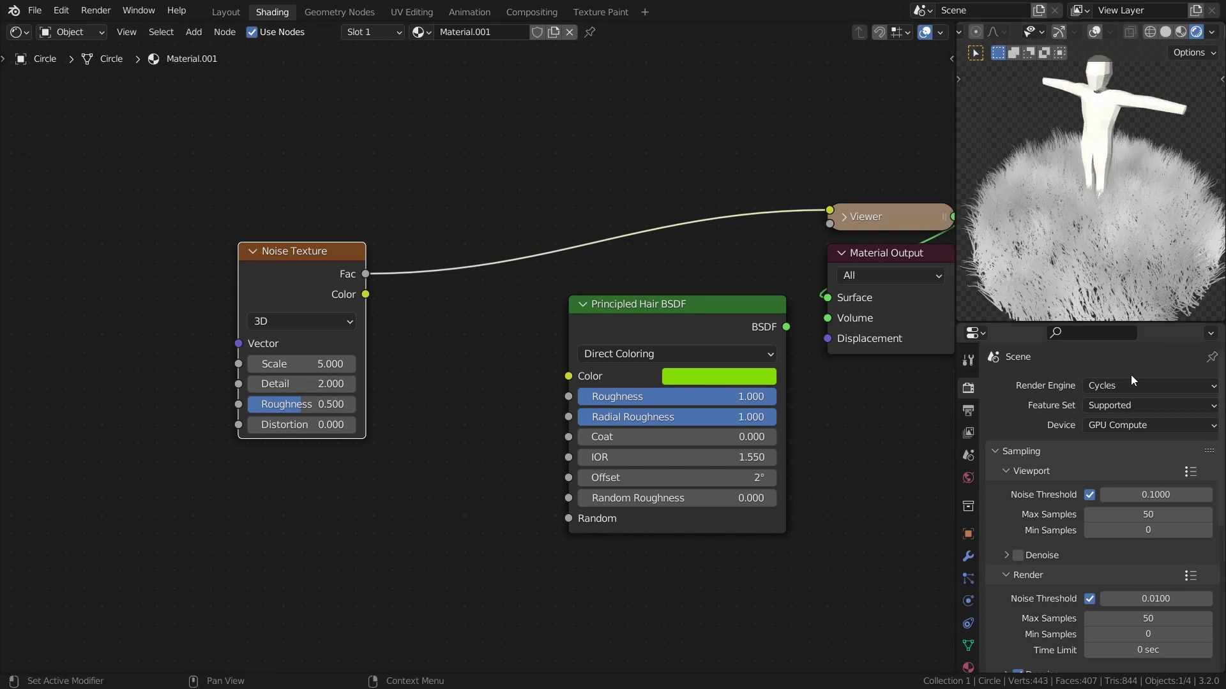
- Set the Noise Texture scale to 15 and move the node lower, away from the hair shader
{"action": "double_click", "coordinate": [307, 365]}
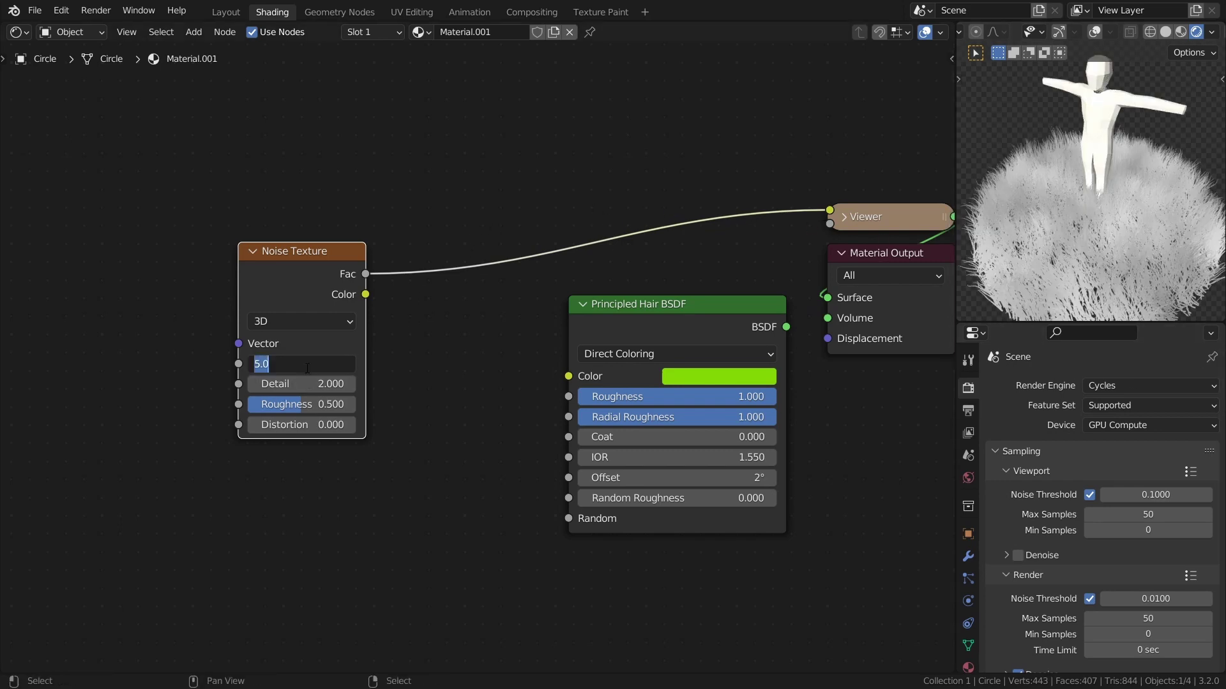
{"action": "type", "text": "15"}
{"action": "key", "text": "Return"}
{"action": "left_click_drag", "start_coordinate": [301, 263], "coordinate": [259, 350]}
- Insert a ColorRamp node into the link between the Noise Texture's Fac output and the Viewer
{"action": "key", "text": "shift+a"}
{"action": "type", "text": "s"}
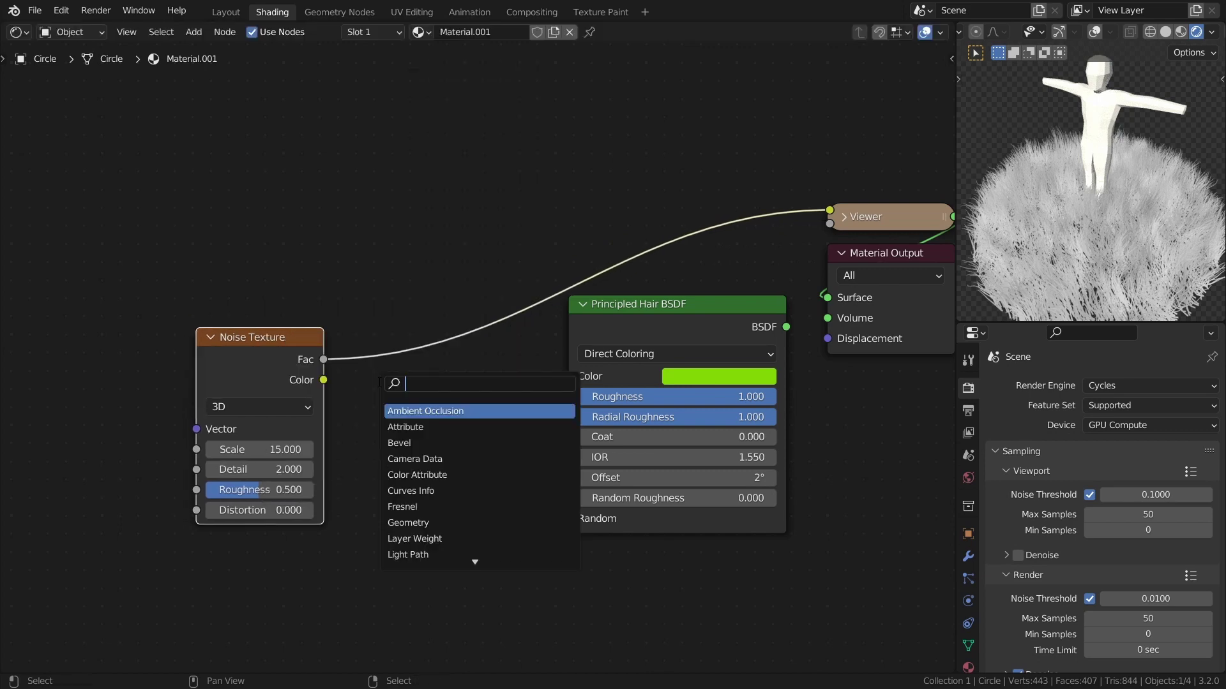
{"action": "type", "text": "ramp"}
{"action": "key", "text": "Return"}
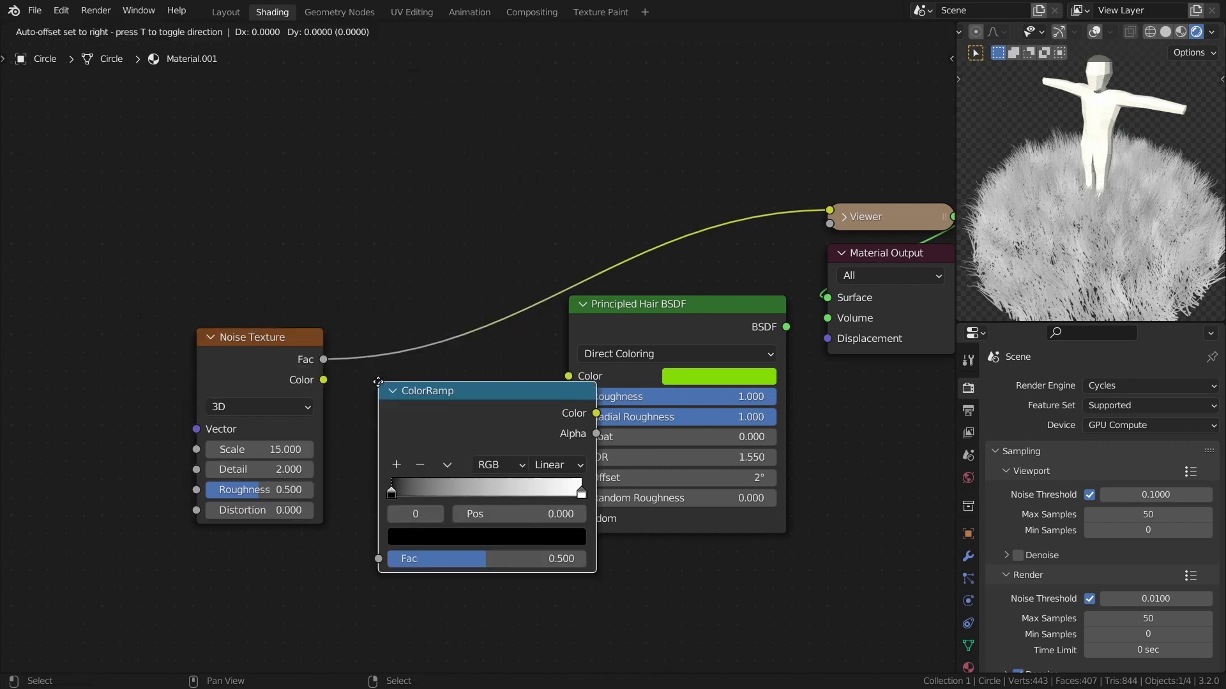
{"action": "left_click", "coordinate": [341, 308]}
{"action": "middle_click_drag", "start_coordinate": [279, 339], "coordinate": [374, 357]}
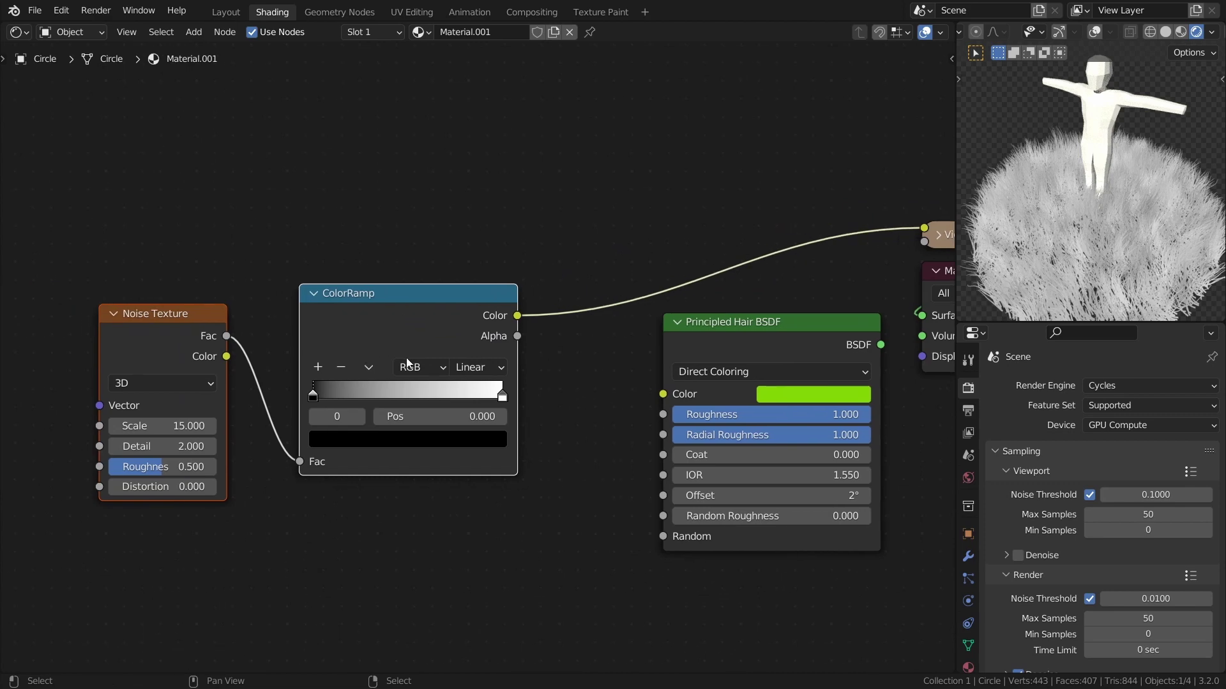
- Set the ColorRamp's first stop to a dark yellowish green with saturation 1.000 and value 0.040
{"action": "scroll", "coordinate": [406, 357], "scroll_direction": "up", "scroll_amount": 2}
{"action": "left_click", "coordinate": [320, 463]}
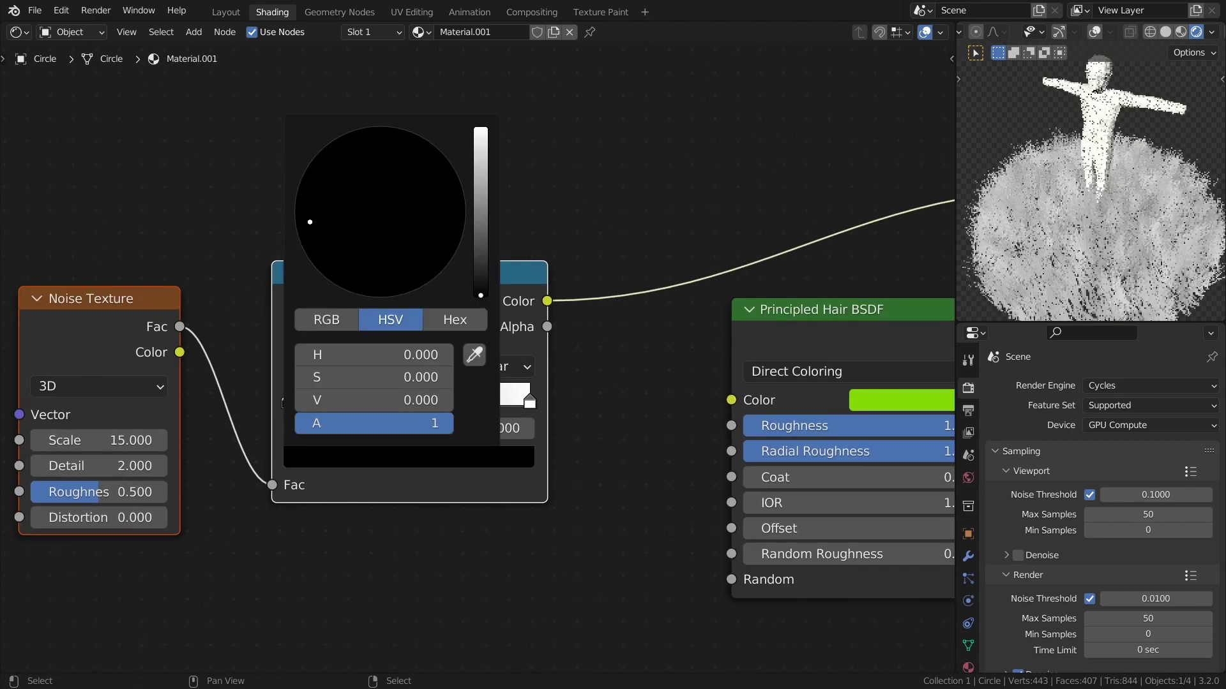
{"action": "left_click_drag", "start_coordinate": [309, 222], "coordinate": [298, 235]}
{"action": "mouse_move", "coordinate": [484, 248]}
{"action": "left_mouse_down"}
{"action": "mouse_move", "coordinate": [481, 218]}
{"action": "mouse_move", "coordinate": [481, 260]}
{"action": "left_mouse_up"}
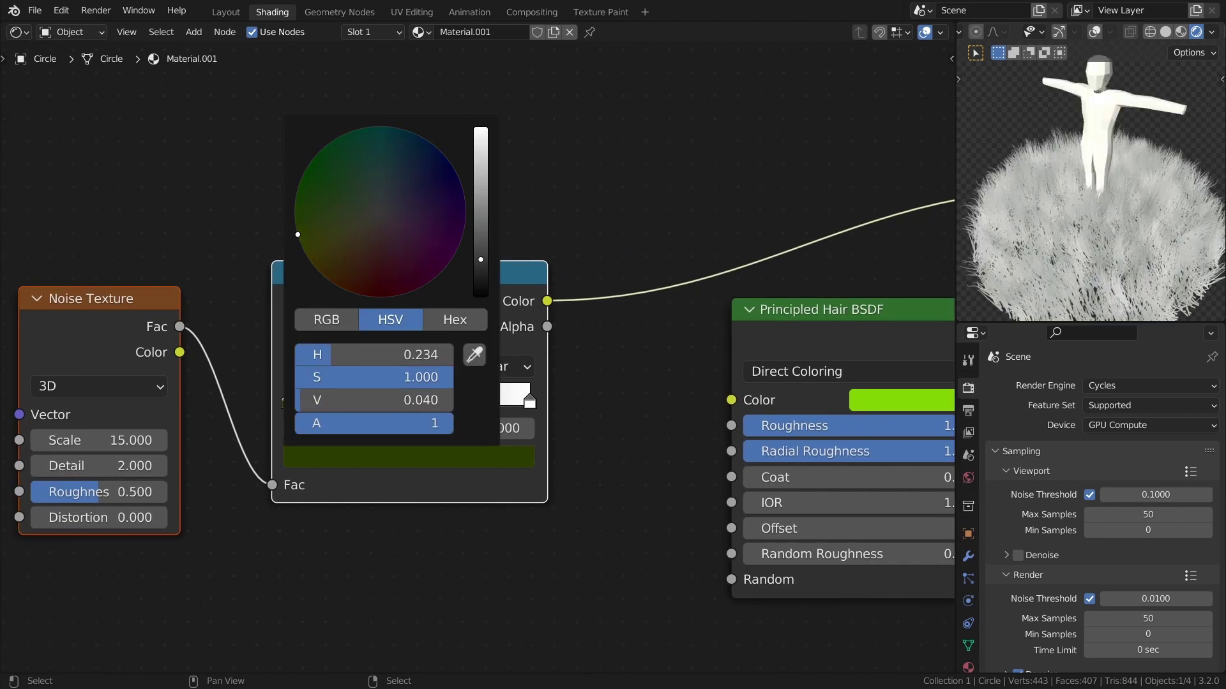
{"action": "left_click_drag", "start_coordinate": [300, 240], "coordinate": [297, 231]}
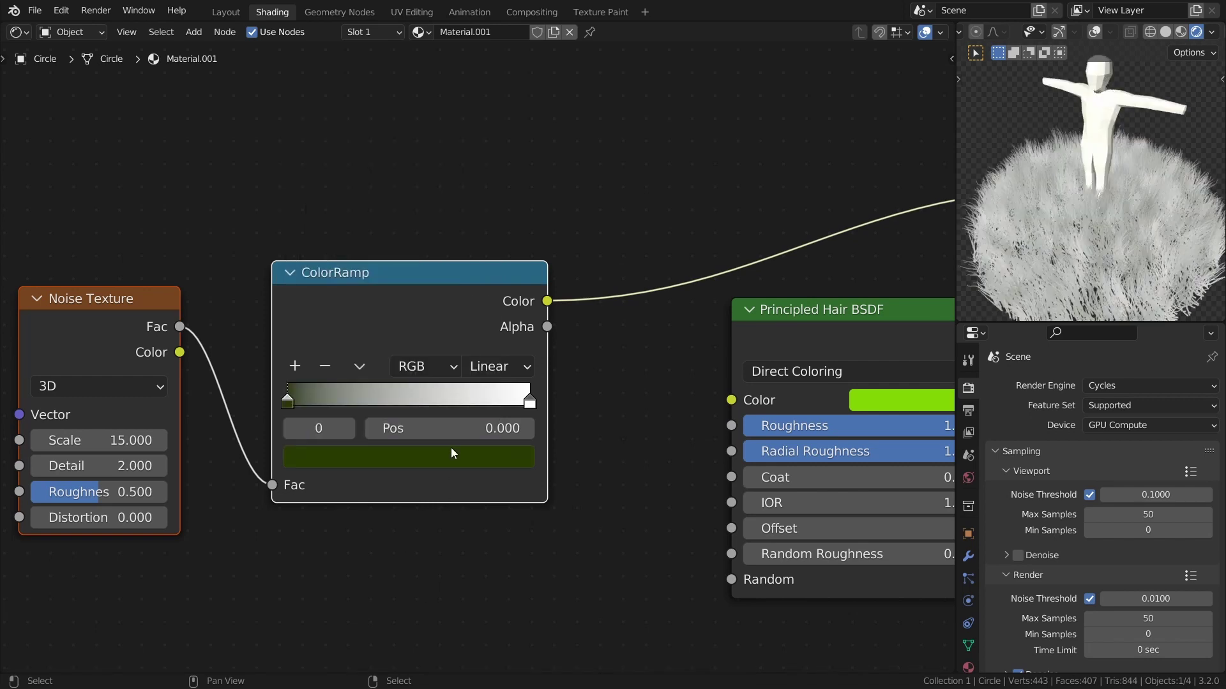
- Set the ColorRamp's last stop to a bright yellow-green with hue 0.285 and saturation 1.000
{"action": "left_click", "coordinate": [529, 401]}
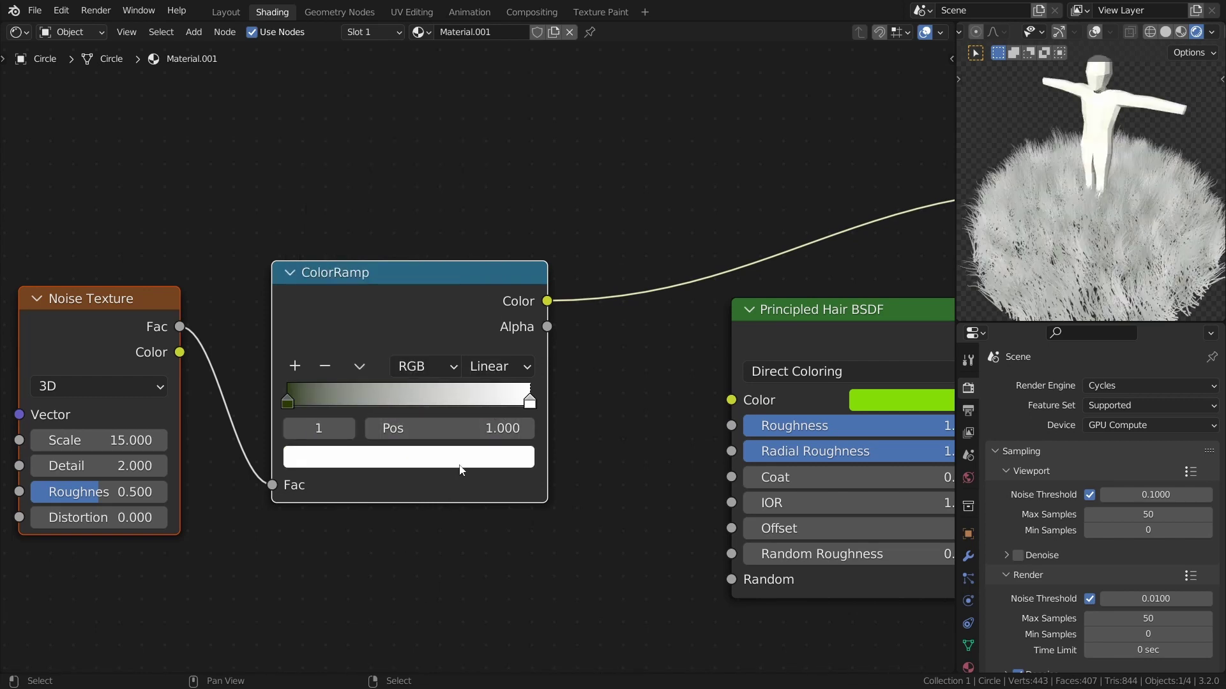
{"action": "left_click", "coordinate": [459, 466]}
{"action": "left_click_drag", "start_coordinate": [371, 281], "coordinate": [295, 218]}
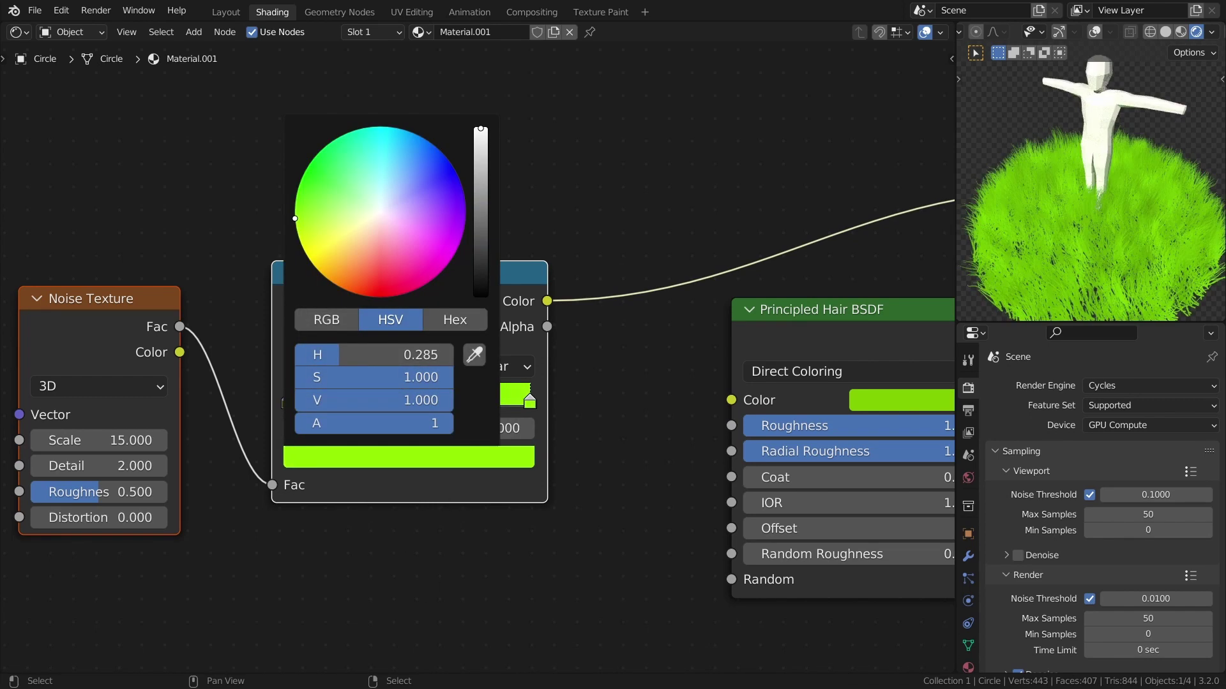
{"action": "mouse_move", "coordinate": [489, 139]}
{"action": "left_mouse_down"}
{"action": "mouse_move", "coordinate": [481, 211]}
{"action": "mouse_move", "coordinate": [482, 131]}
{"action": "left_mouse_up"}
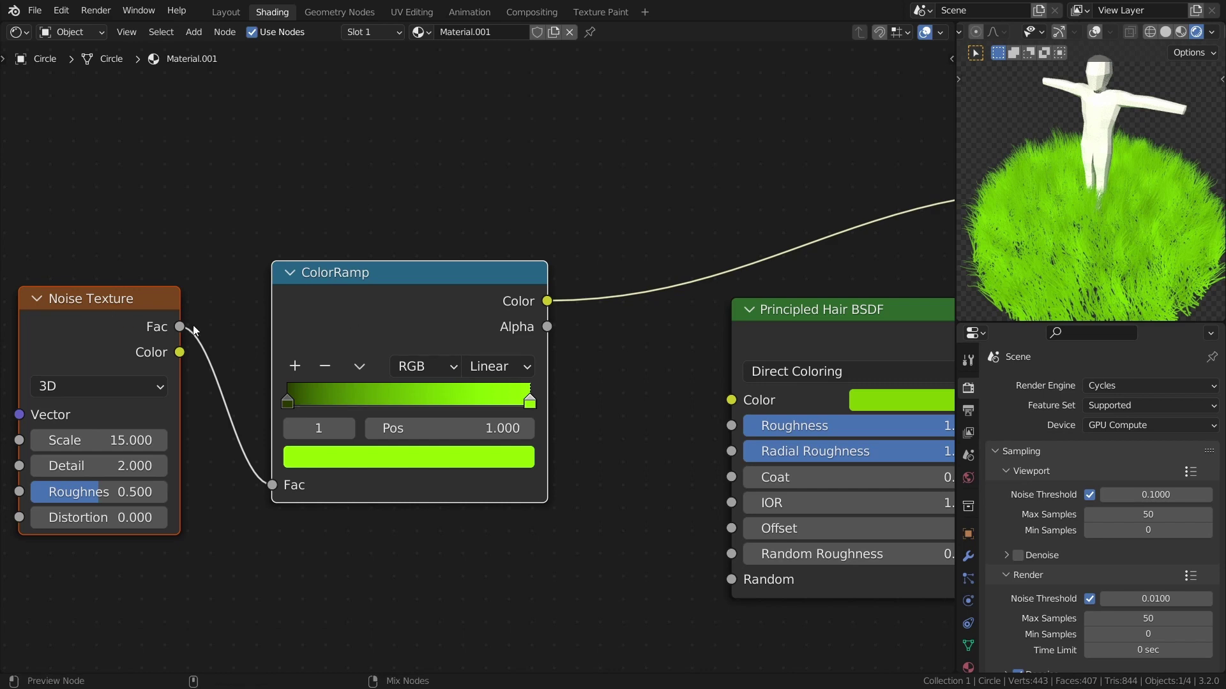
- Connect the ColorRamp color to the Principled Hair BSDF color and route the hair shader back to the material's surface
{"action": "left_click", "coordinate": [122, 313], "text": "ctrl+shift"}
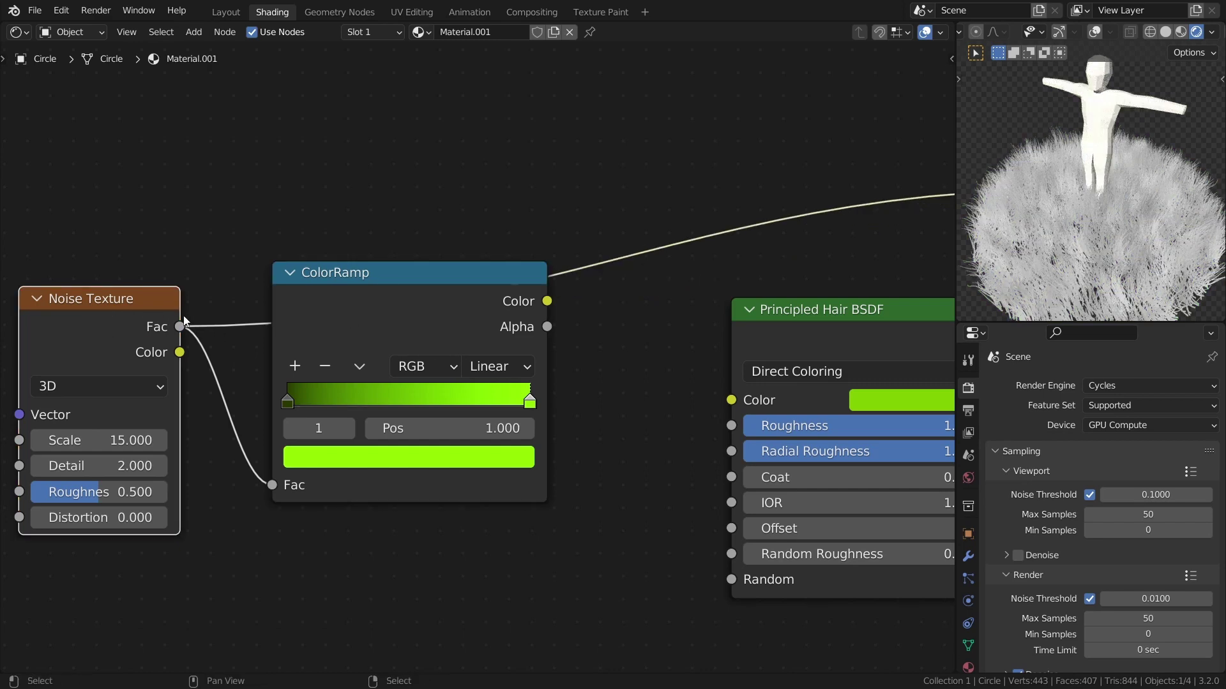
{"action": "left_click", "coordinate": [401, 305], "text": "ctrl+shift"}
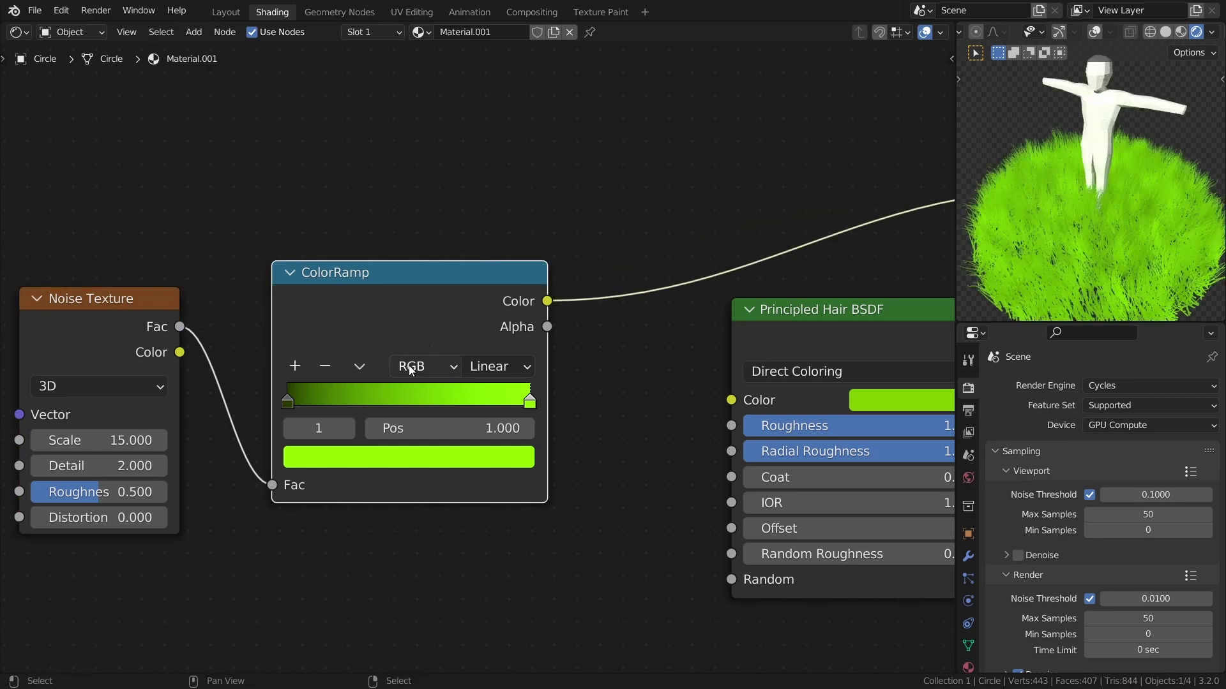
{"action": "scroll", "coordinate": [358, 412], "scroll_direction": "down", "scroll_amount": 3}
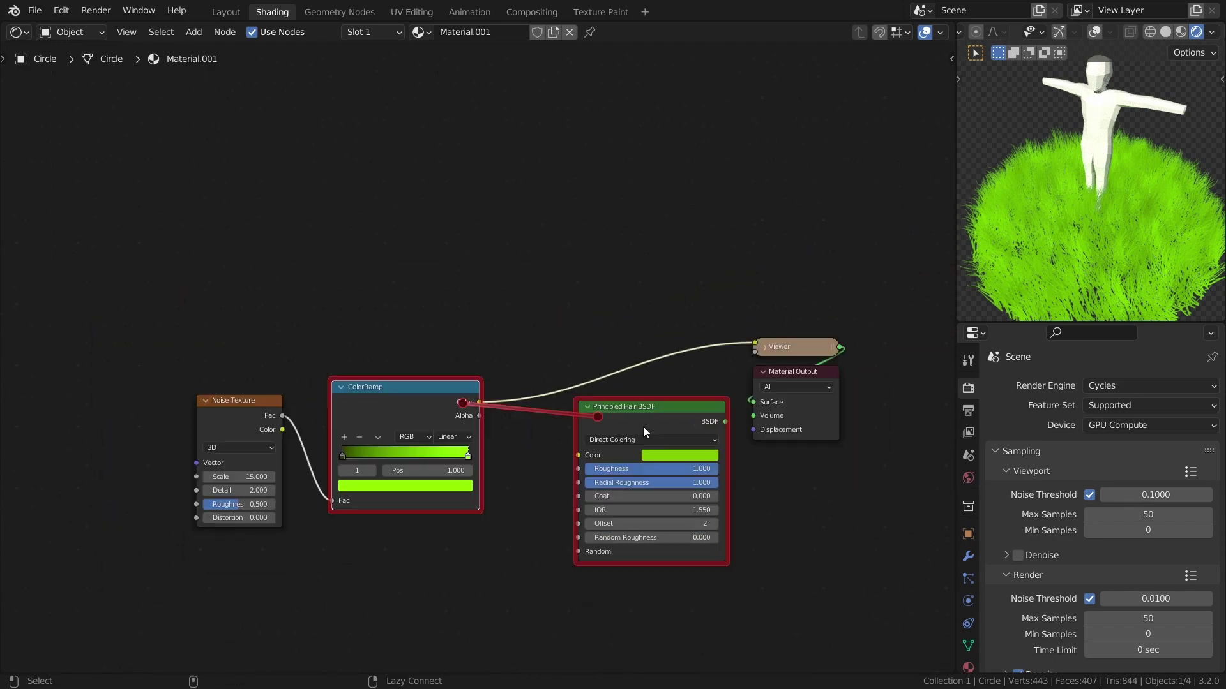
{"action": "left_click", "coordinate": [646, 427], "text": "ctrl+shift"}
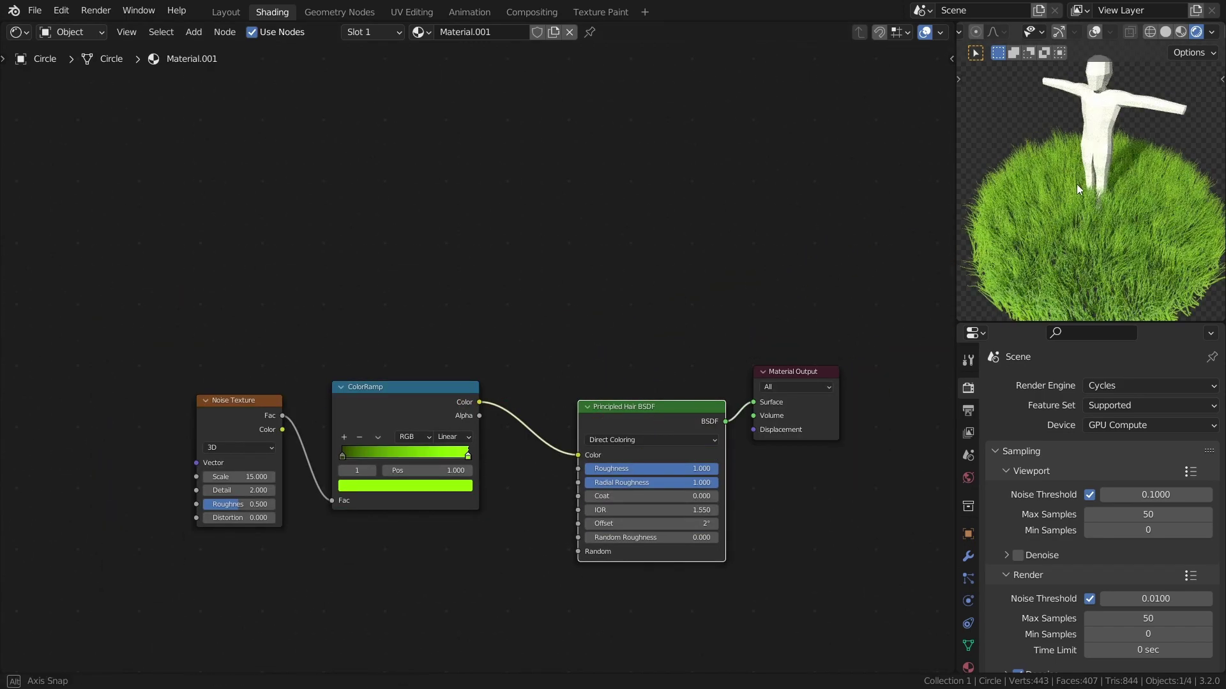
{"action": "middle_click_drag", "start_coordinate": [551, 311], "coordinate": [577, 284]}
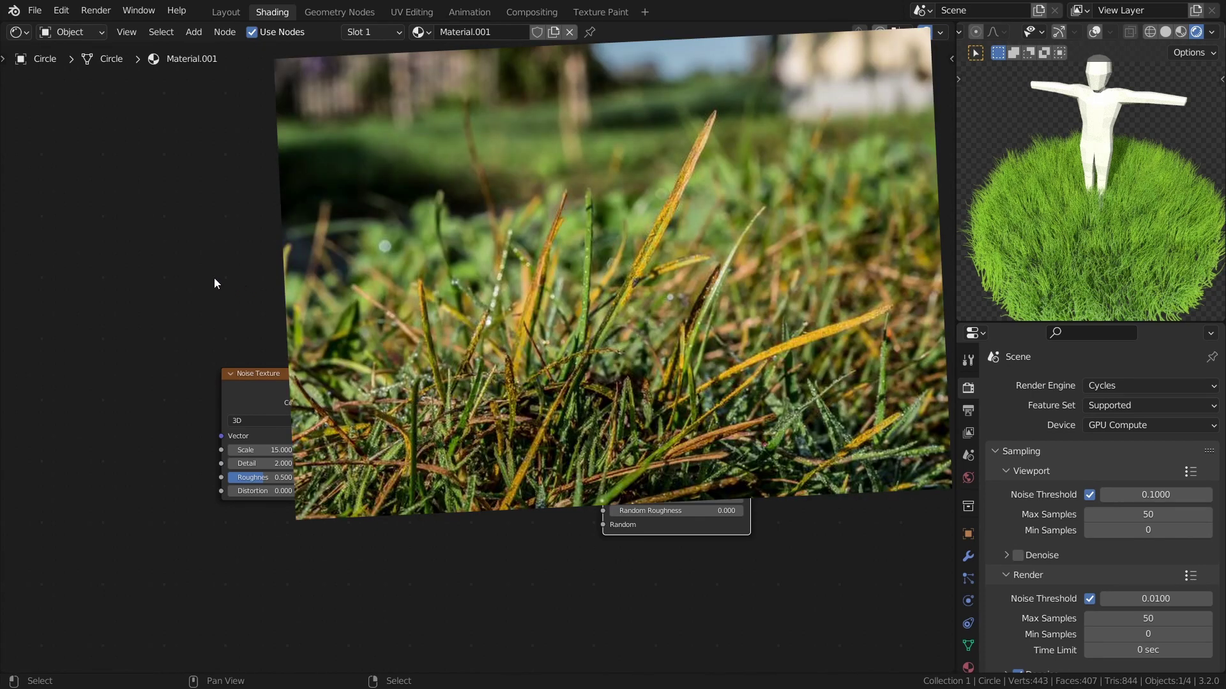
- Move the Noise Texture and ColorRamp nodes down and add a Curves Info node above them
{"action": "key", "text": "Return"}
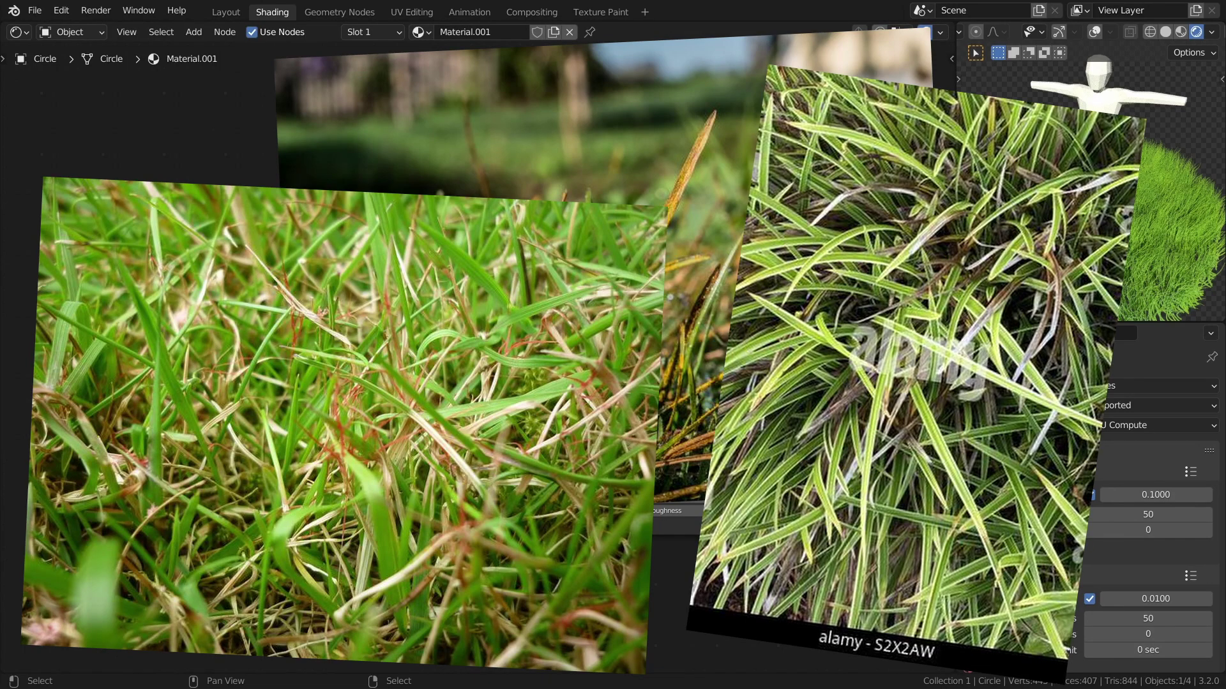
{"action": "key", "text": "shift+a"}
{"action": "type", "text": "s"}
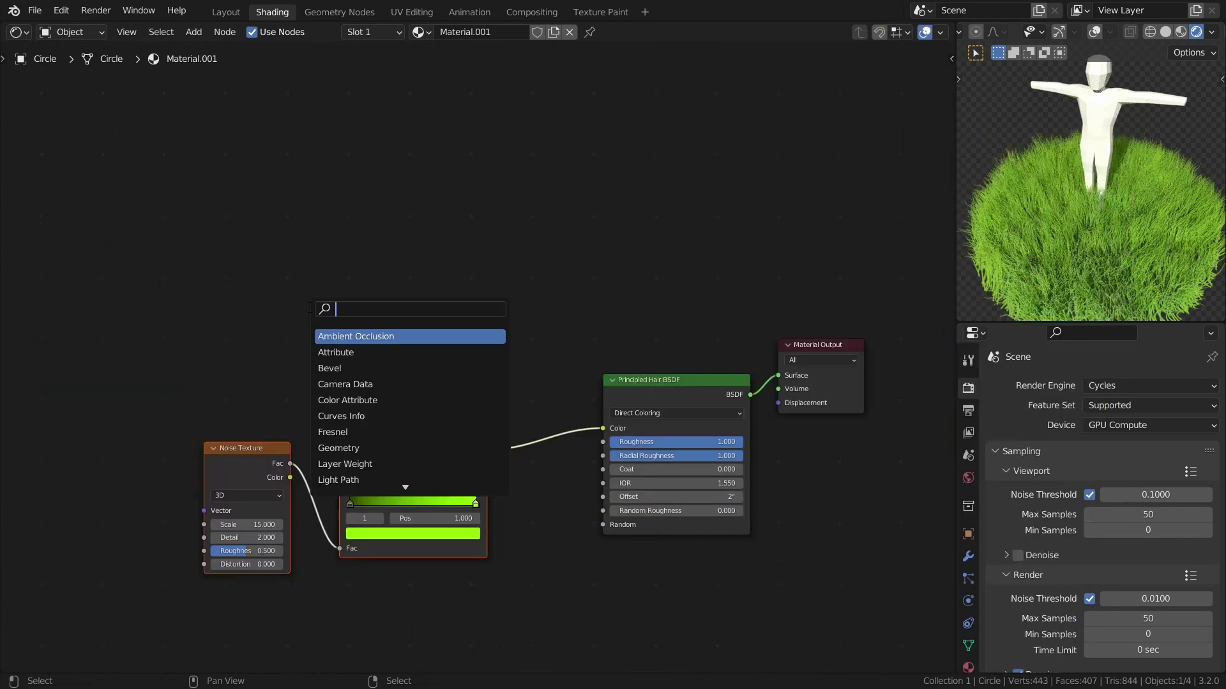
{"action": "type", "text": "cur"}
{"action": "key", "text": "Down"}
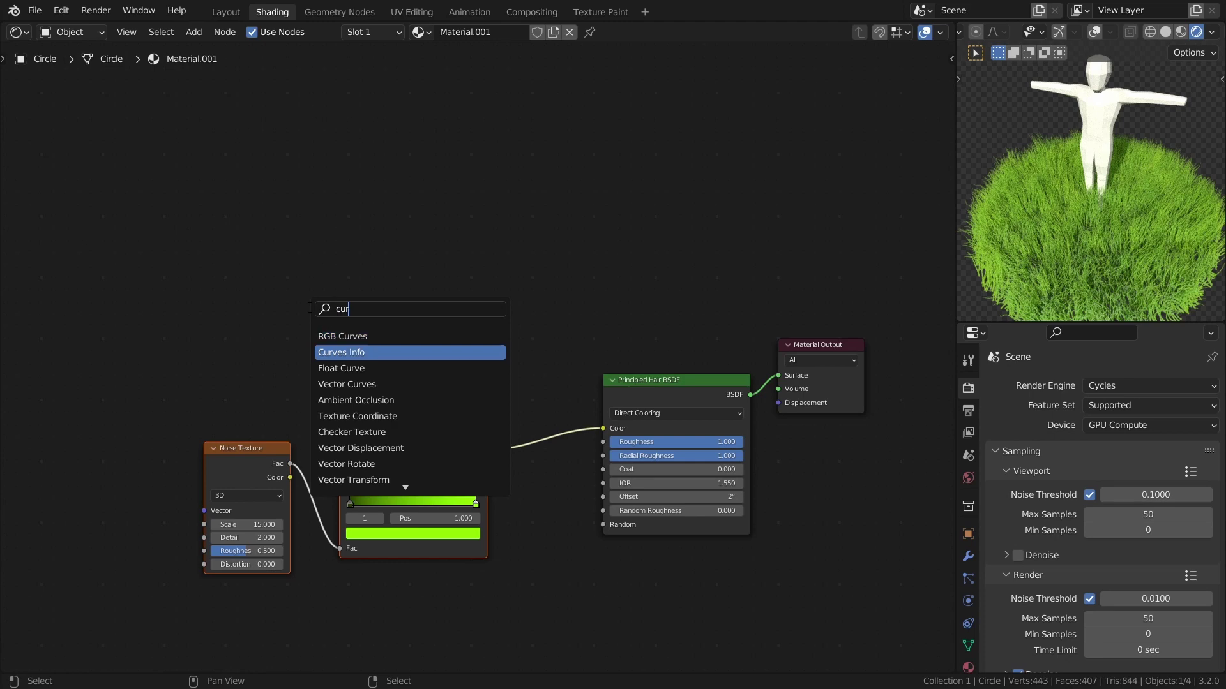
{"action": "key", "text": "Return"}
{"action": "left_click", "coordinate": [292, 276]}
- Preview the Curves Info outputs on the grass one after another, from Intercept through to Random
{"action": "left_click", "coordinate": [293, 276], "text": "ctrl+shift"}
{"action": "left_click", "coordinate": [292, 276], "text": "ctrl+shift"}
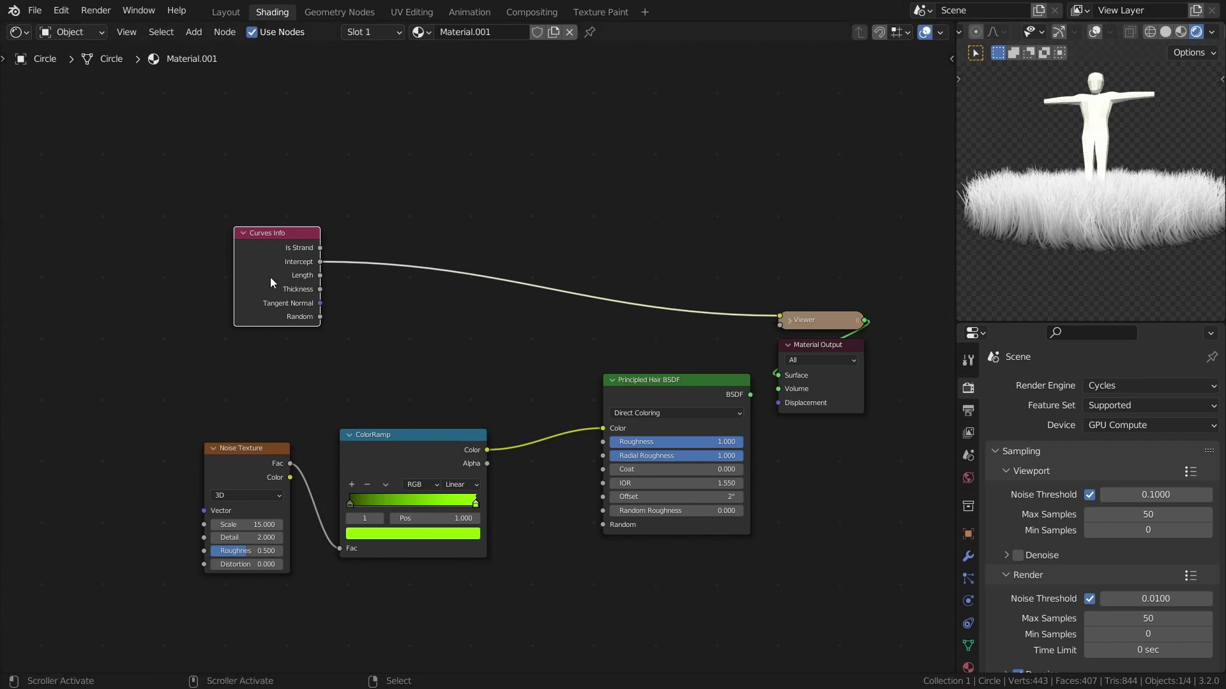
{"action": "left_click", "coordinate": [284, 300], "text": "ctrl+shift"}
{"action": "left_click", "coordinate": [284, 300], "text": "ctrl+shift"}
{"action": "left_click", "coordinate": [284, 300], "text": "ctrl+shift"}
{"action": "left_click", "coordinate": [284, 300], "text": "ctrl+shift"}
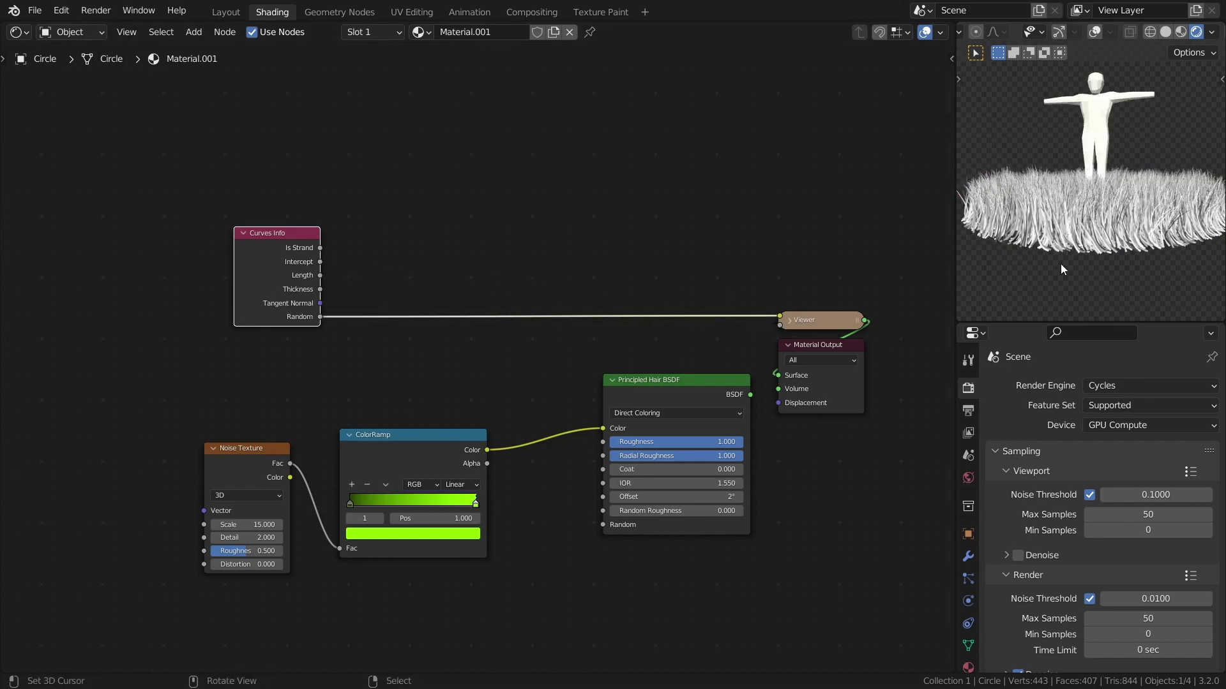
{"action": "middle_click_drag", "start_coordinate": [1062, 268], "coordinate": [1081, 264]}
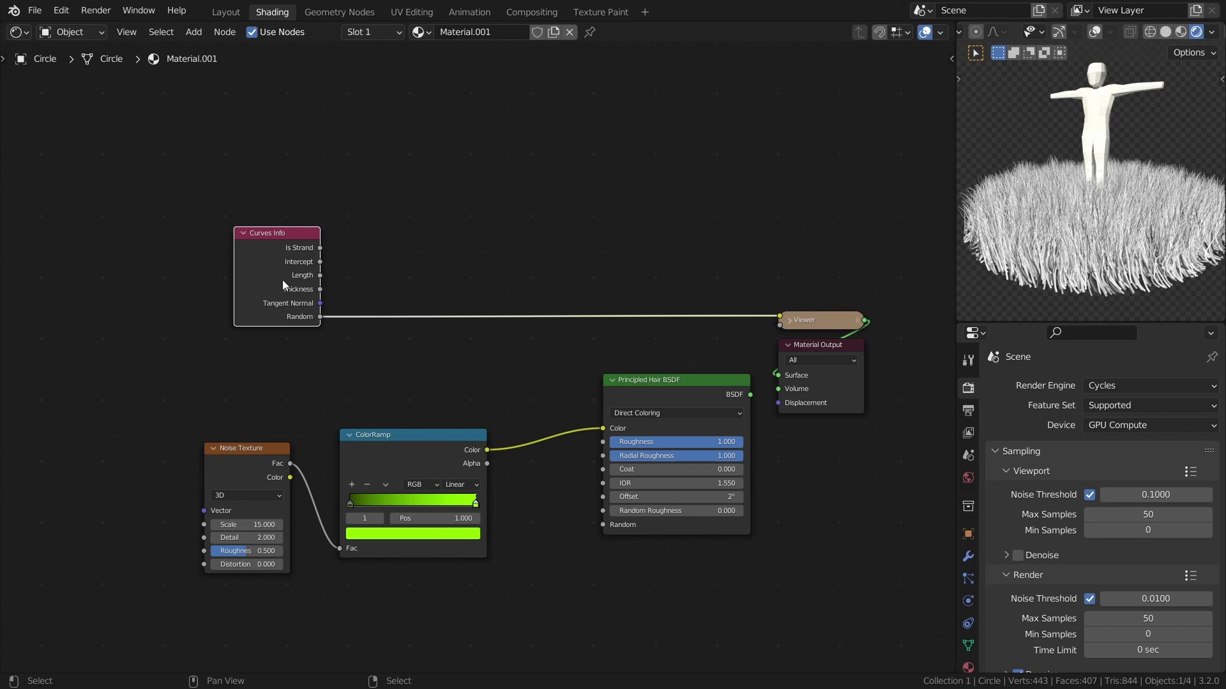
- Shift the Curves Info node aside, add a Math node next to it, and set its operation to Ping-Pong
{"action": "left_click_drag", "start_coordinate": [284, 286], "coordinate": [233, 298]}
{"action": "key", "text": "shift+a"}
{"action": "type", "text": "jma"}
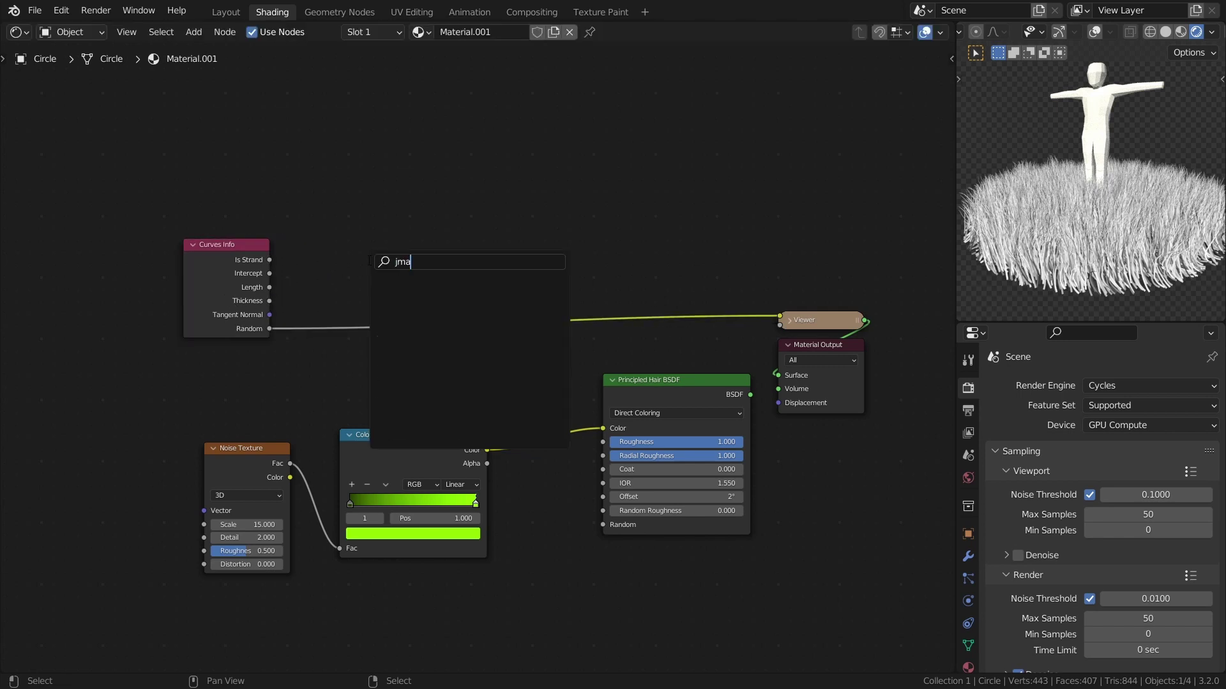
{"action": "key", "text": "BackSpace"}
{"action": "key", "text": "BackSpace"}
{"action": "key", "text": "BackSpace"}
{"action": "type", "text": "ma"}
{"action": "key", "text": "Return"}
{"action": "left_click", "coordinate": [355, 225]}
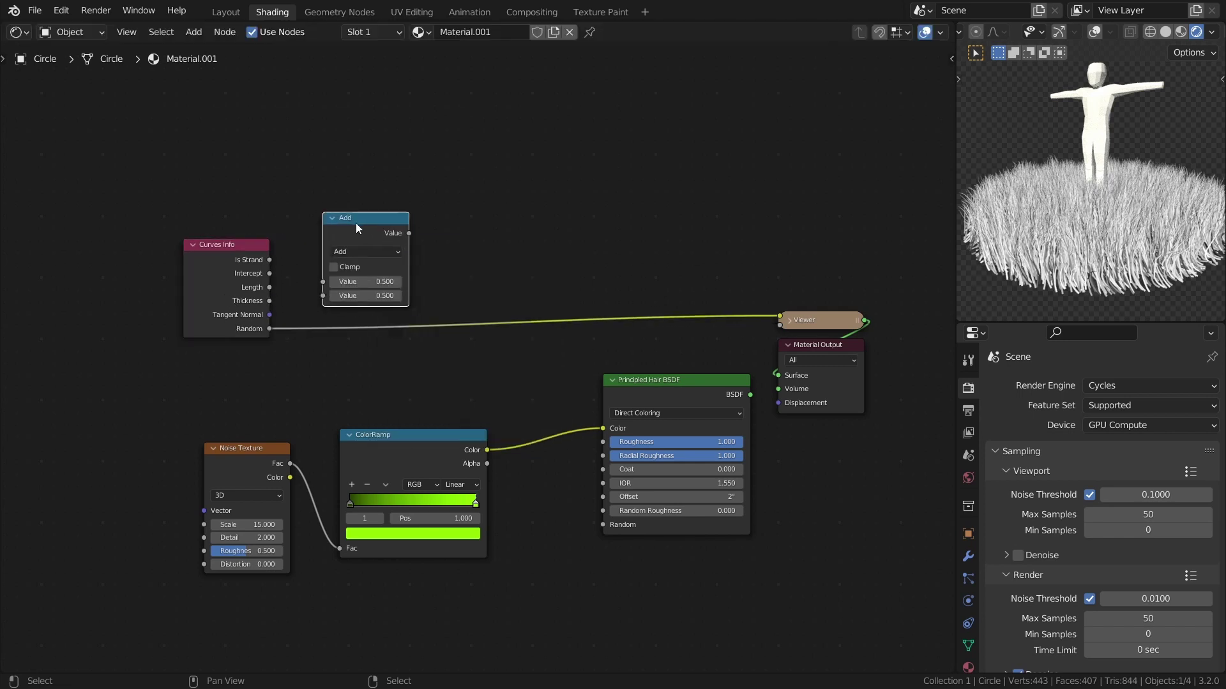
{"action": "left_click", "coordinate": [373, 251]}
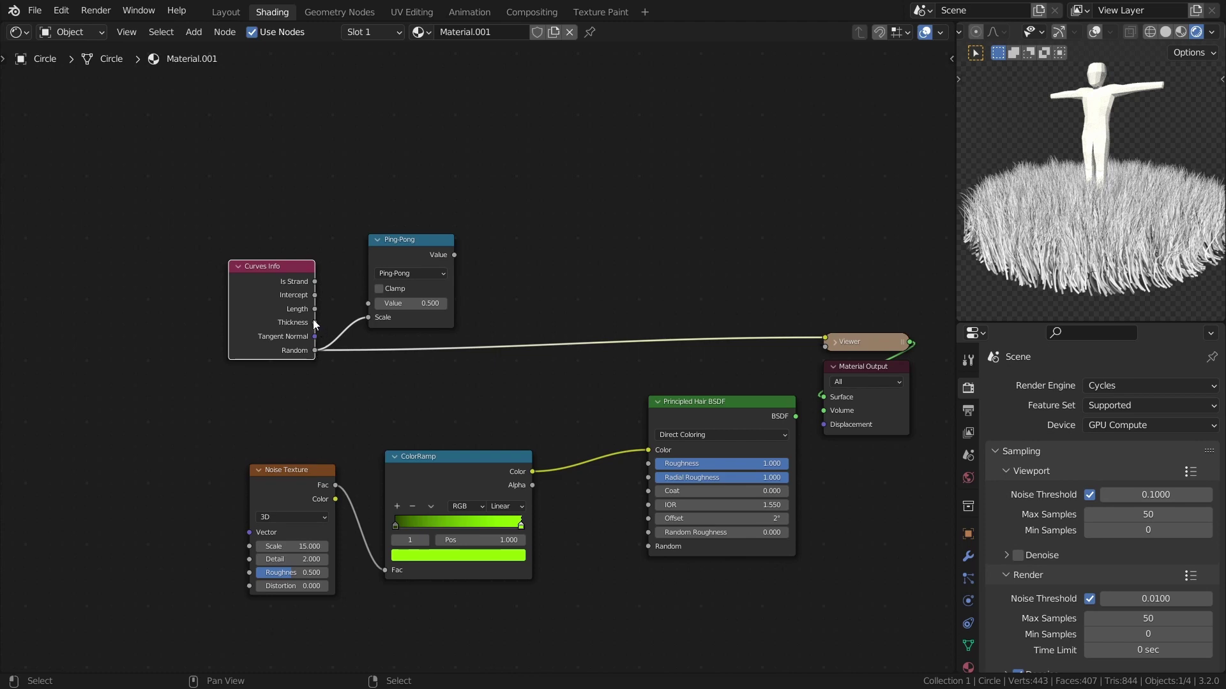
- Feed the Curves Info Intercept into the Ping-Pong node's Value and preview the Ping-Pong result on the grass
{"action": "left_click_drag", "start_coordinate": [312, 294], "coordinate": [376, 305]}
{"action": "left_click", "coordinate": [412, 236], "text": "ctrl+shift"}
{"action": "middle_click_drag", "start_coordinate": [1153, 224], "coordinate": [1037, 207]}
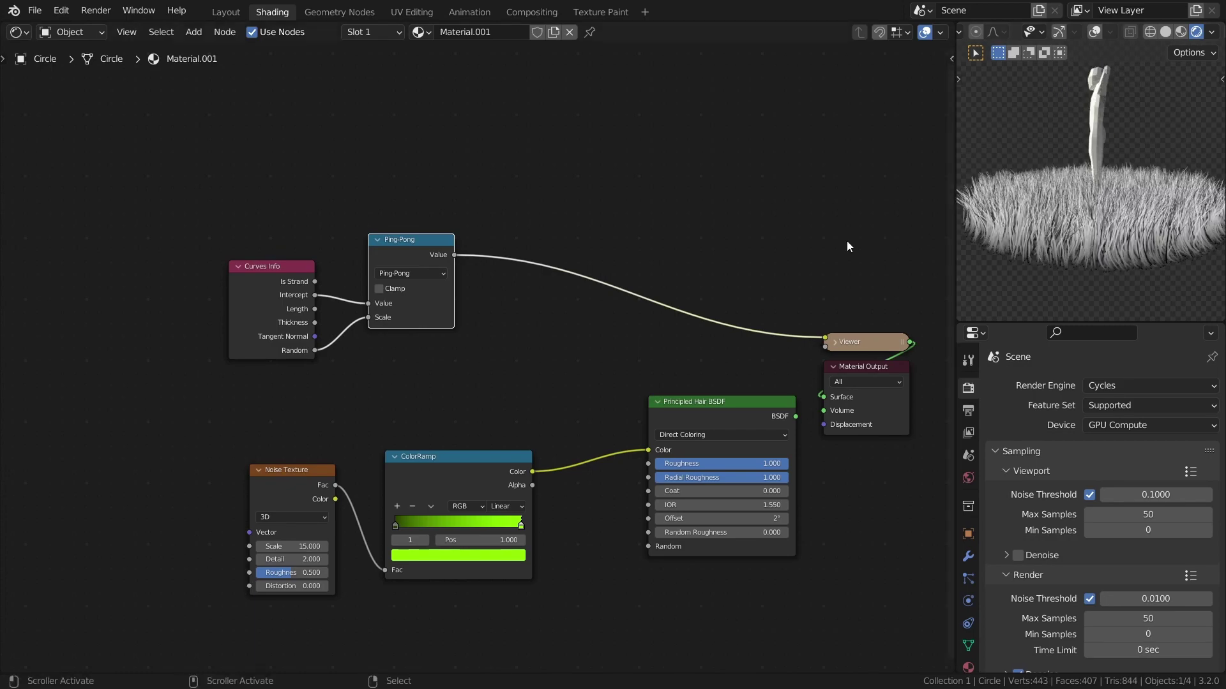
- Duplicate the green ColorRamp and insert the copy between the Ping-Pong node and the Viewer
{"action": "left_click", "coordinate": [430, 476]}
{"action": "key", "text": "shift+d"}
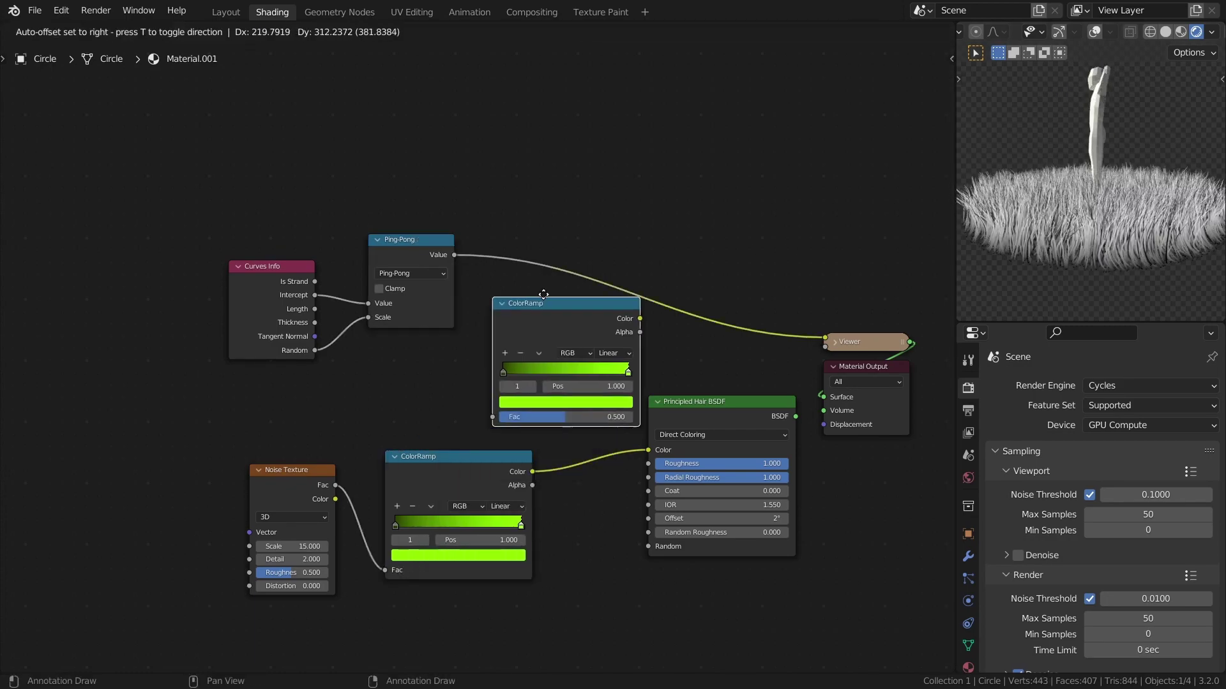
{"action": "left_click", "coordinate": [565, 269]}
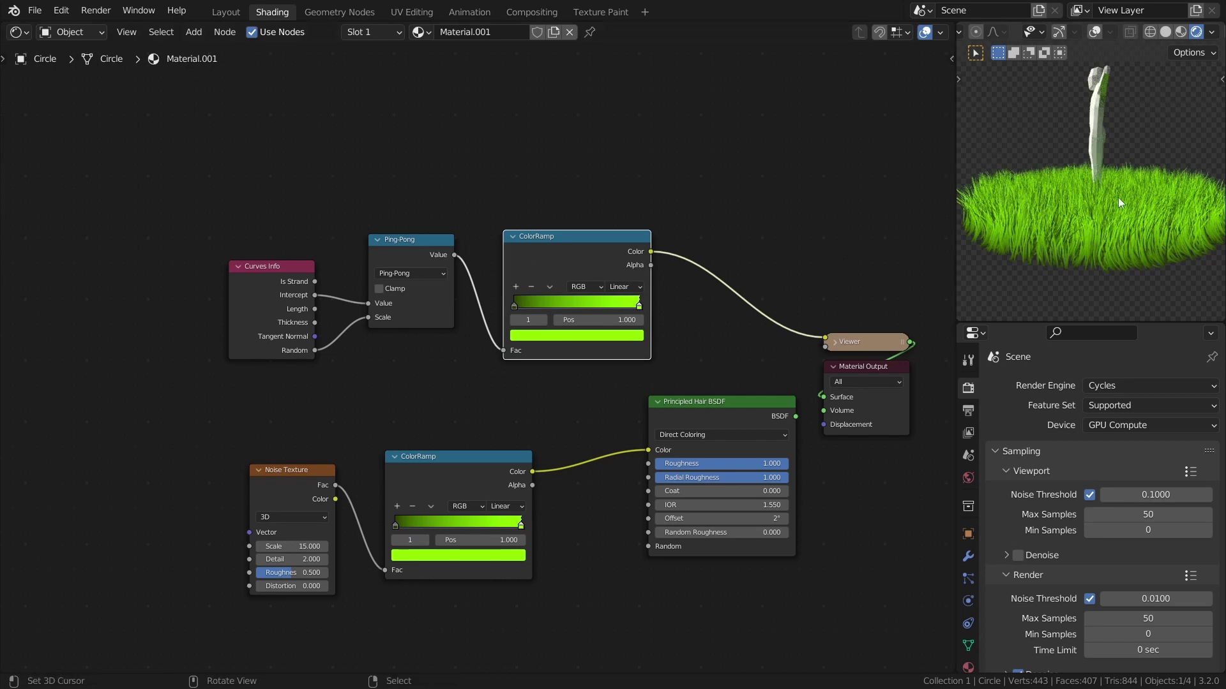
{"action": "scroll", "coordinate": [1122, 242], "scroll_direction": "up", "scroll_amount": 2}
{"action": "middle_click_drag", "start_coordinate": [886, 367], "coordinate": [718, 306]}
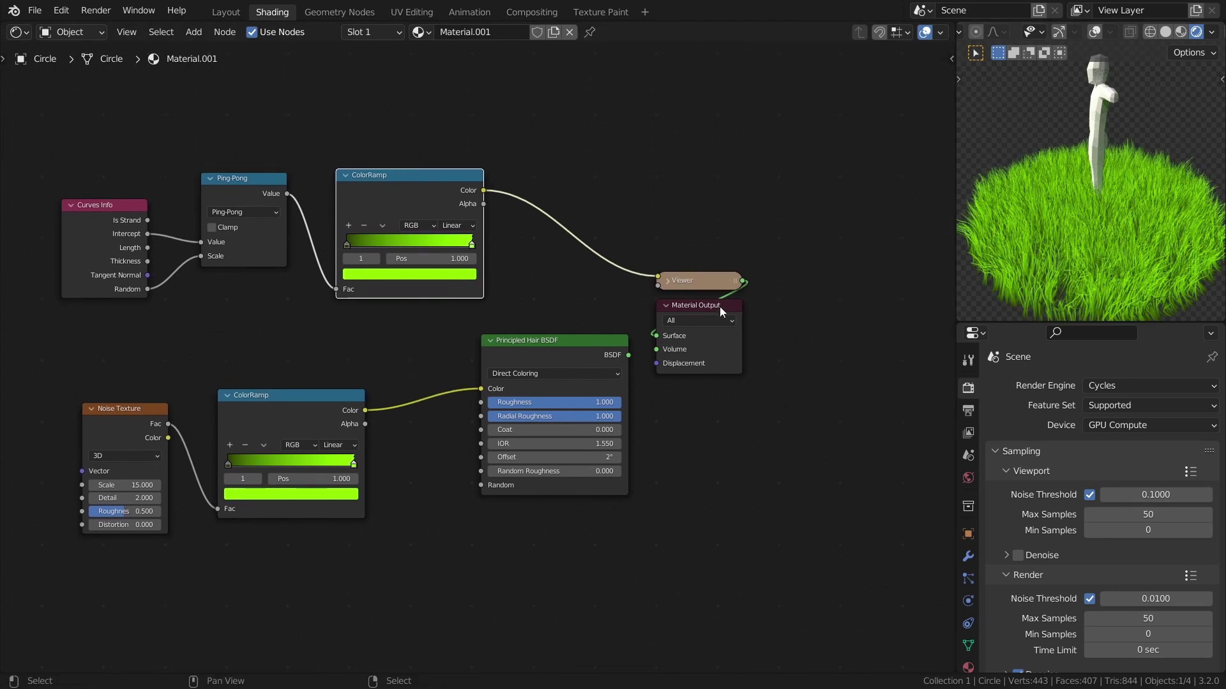
- Move the Principled Hair BSDF and output nodes farther from the ColorRamps, and combine both ColorRamp colors with a Mix node
{"action": "left_click_drag", "start_coordinate": [820, 261], "coordinate": [554, 397]}
{"action": "key", "text": "g"}
{"action": "left_click", "coordinate": [754, 349]}
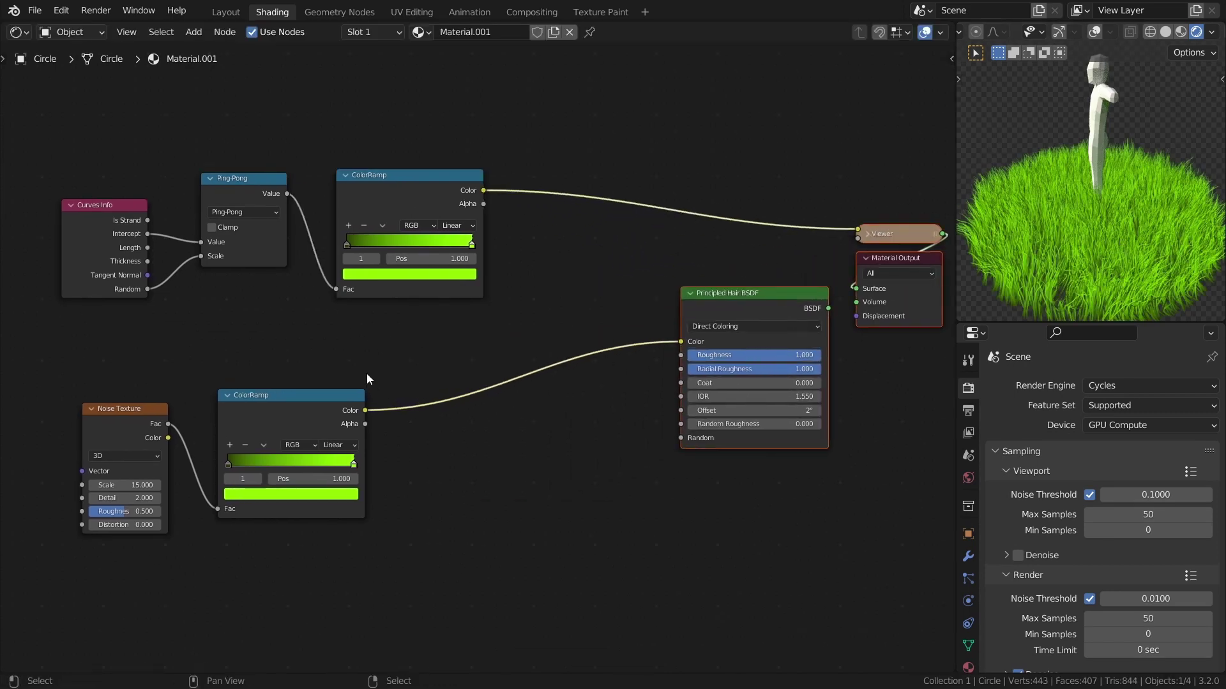
{"action": "right_click_drag", "start_coordinate": [435, 181], "coordinate": [312, 381], "text": "ctrl+shift"}
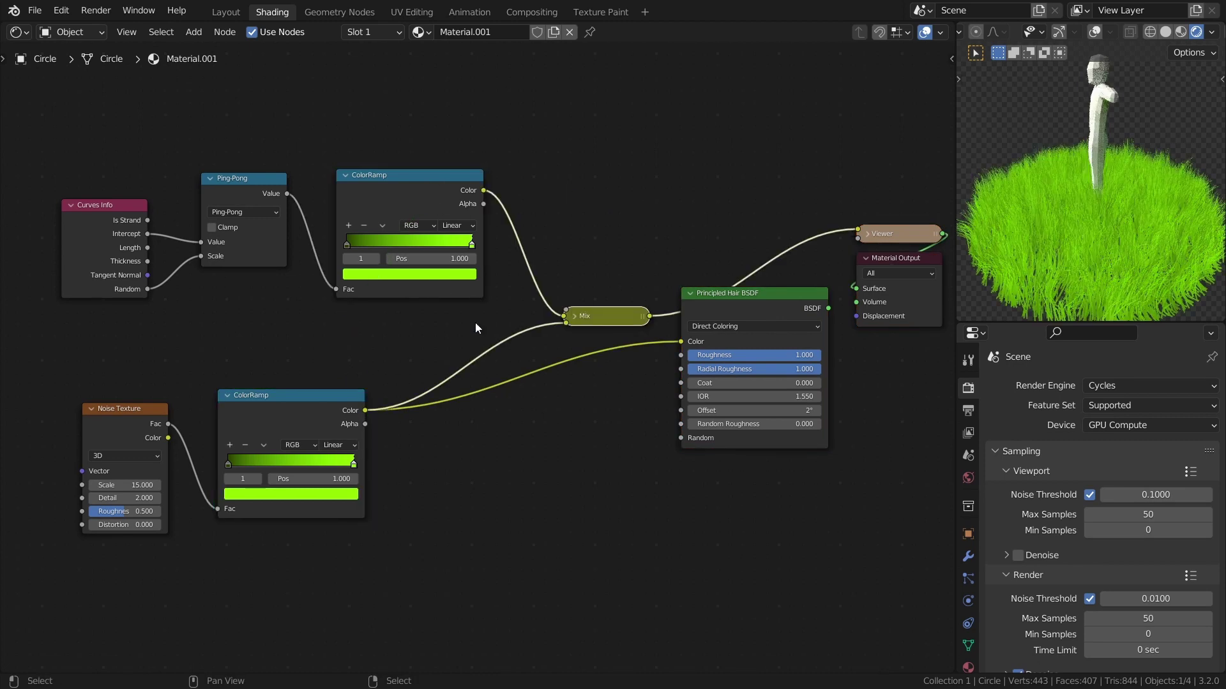
- Connect the Mix color to the Principled Hair BSDF color and route the hair shader to the Material Output surface
{"action": "middle_click_drag", "start_coordinate": [683, 333], "coordinate": [547, 398]}
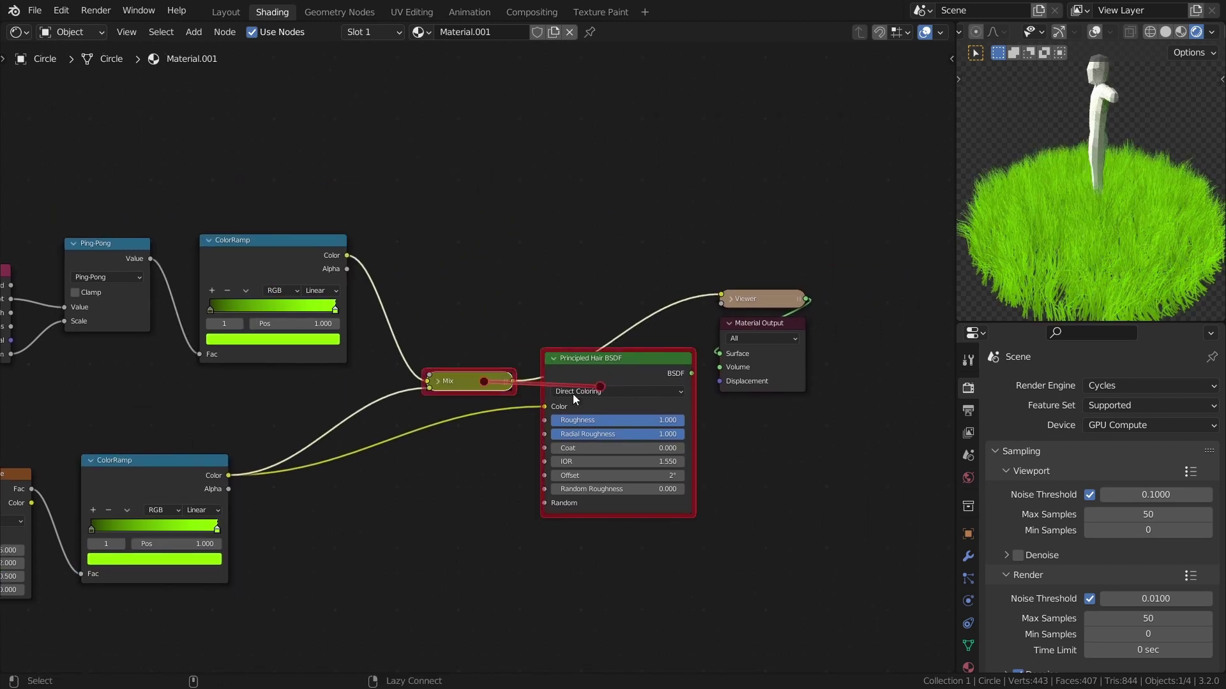
{"action": "right_click_drag", "start_coordinate": [461, 401], "coordinate": [472, 438], "text": "ctrl"}
{"action": "right_click_drag", "start_coordinate": [489, 378], "coordinate": [638, 376], "text": "alt"}
{"action": "left_click", "coordinate": [637, 370], "text": "ctrl+shift"}
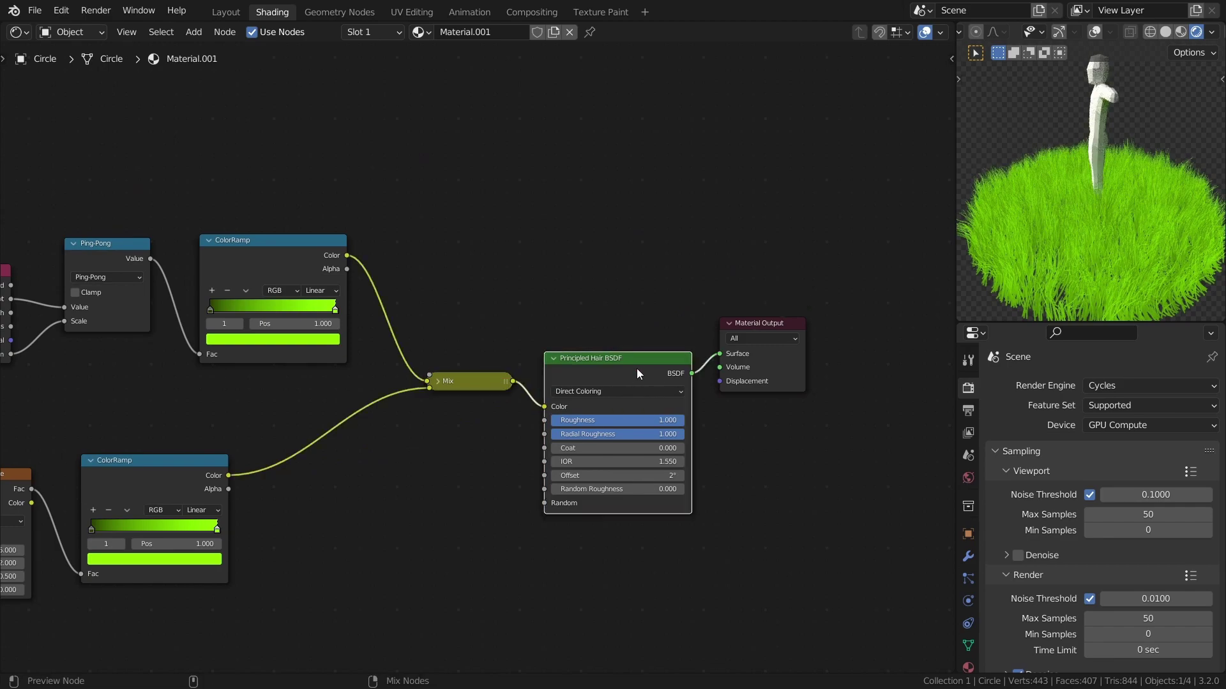
{"action": "middle_click_drag", "start_coordinate": [1062, 246], "coordinate": [1101, 240]}
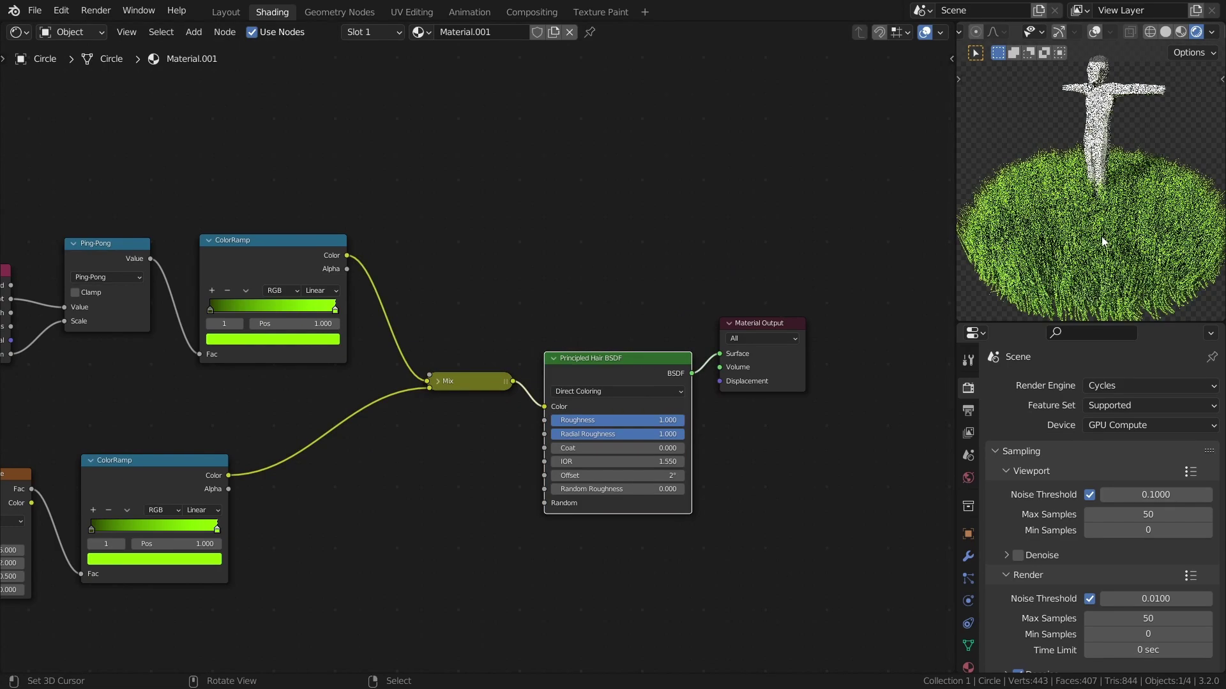
{"action": "scroll", "coordinate": [619, 294], "scroll_direction": "down", "scroll_amount": 2}
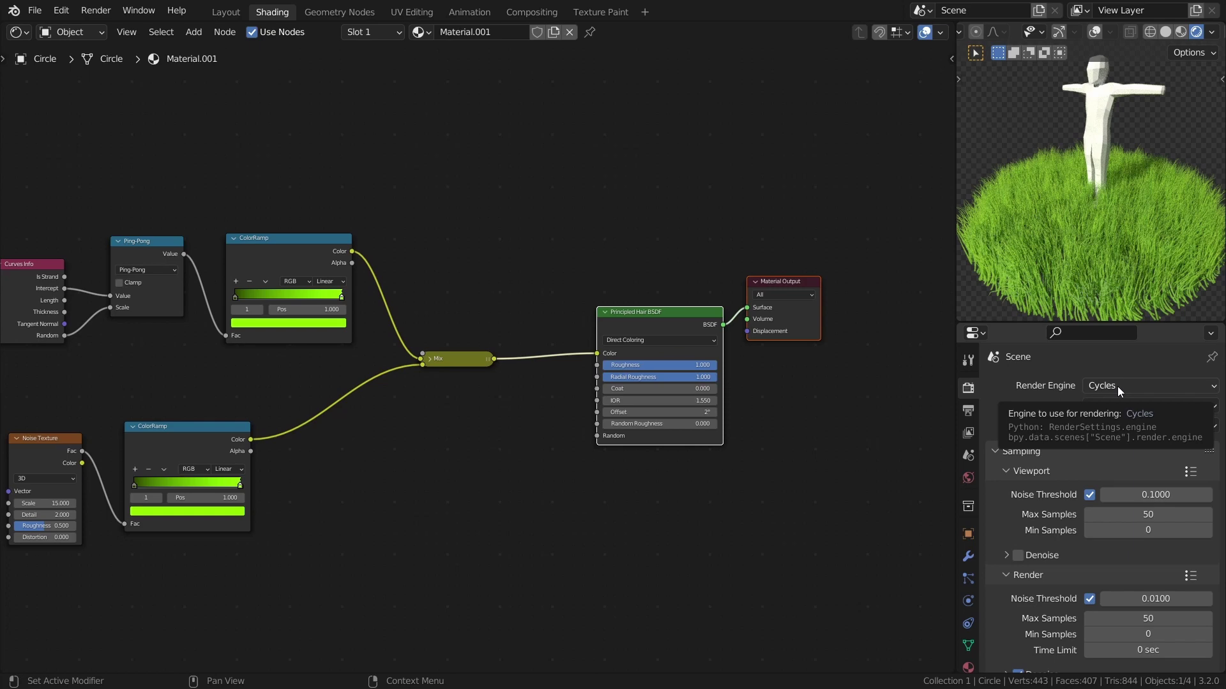
- Switch the render engine to Eevee and set the existing Material Output's target to Cycles
{"action": "left_click", "coordinate": [1117, 386]}
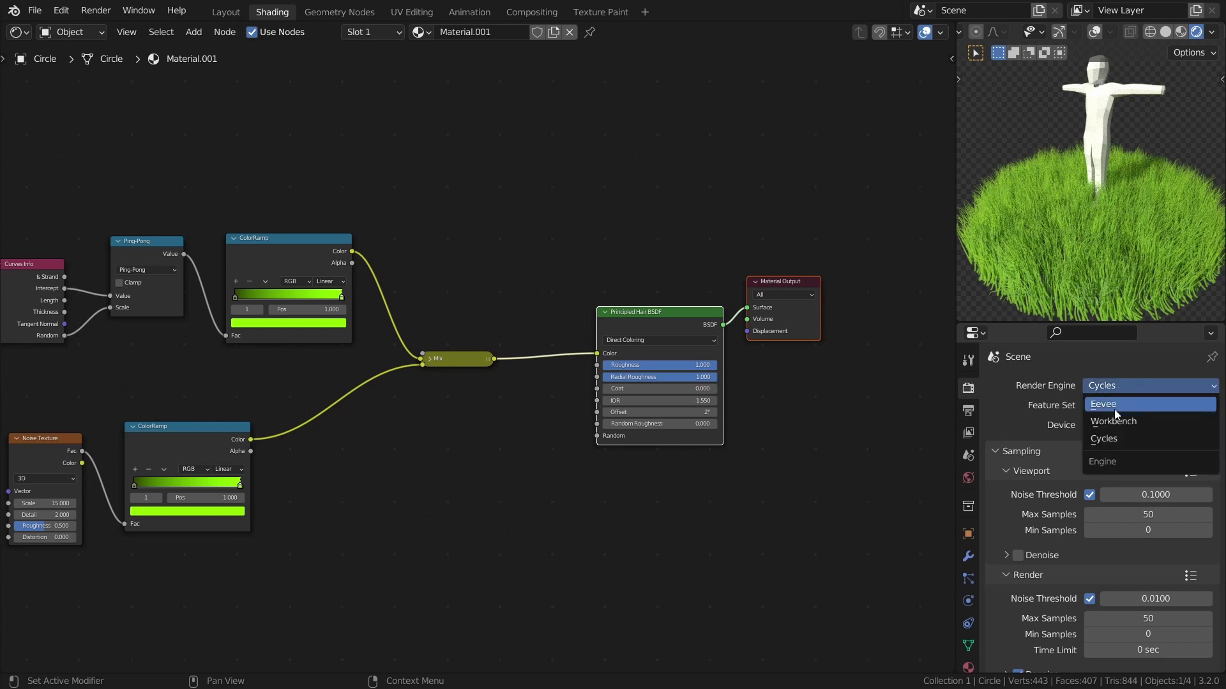
{"action": "left_click", "coordinate": [1112, 407]}
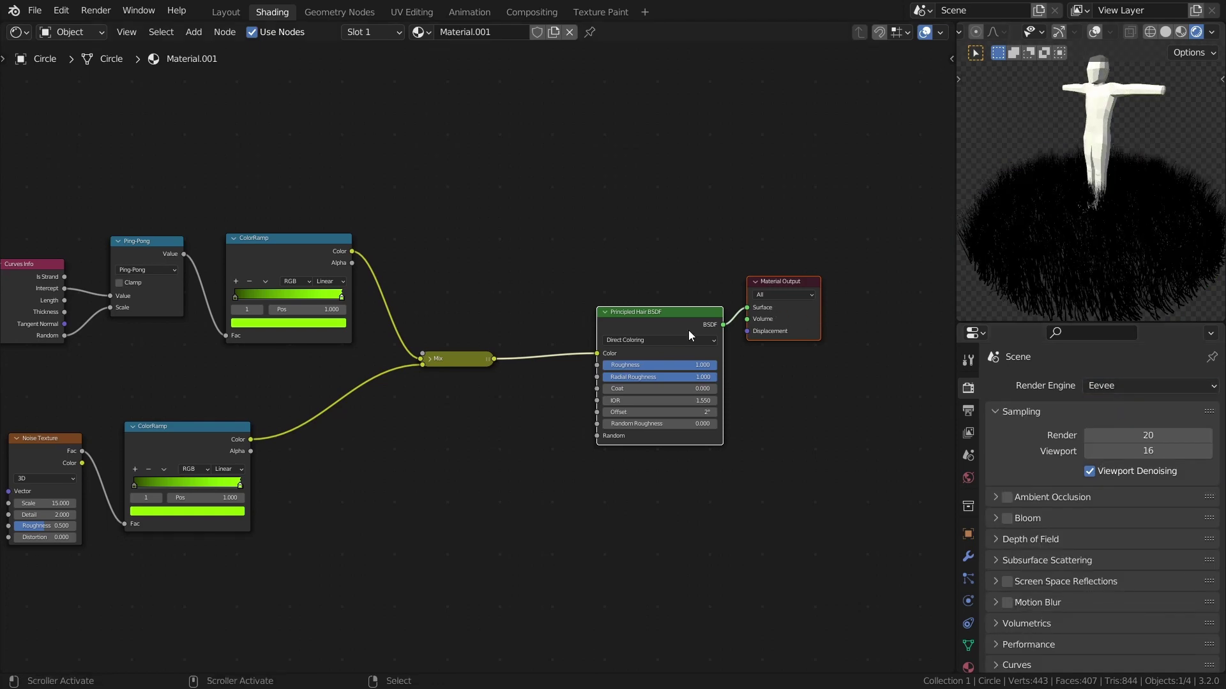
{"action": "middle_click_drag", "start_coordinate": [645, 309], "coordinate": [614, 320]}
{"action": "scroll", "coordinate": [615, 322], "scroll_direction": "up", "scroll_amount": 3}
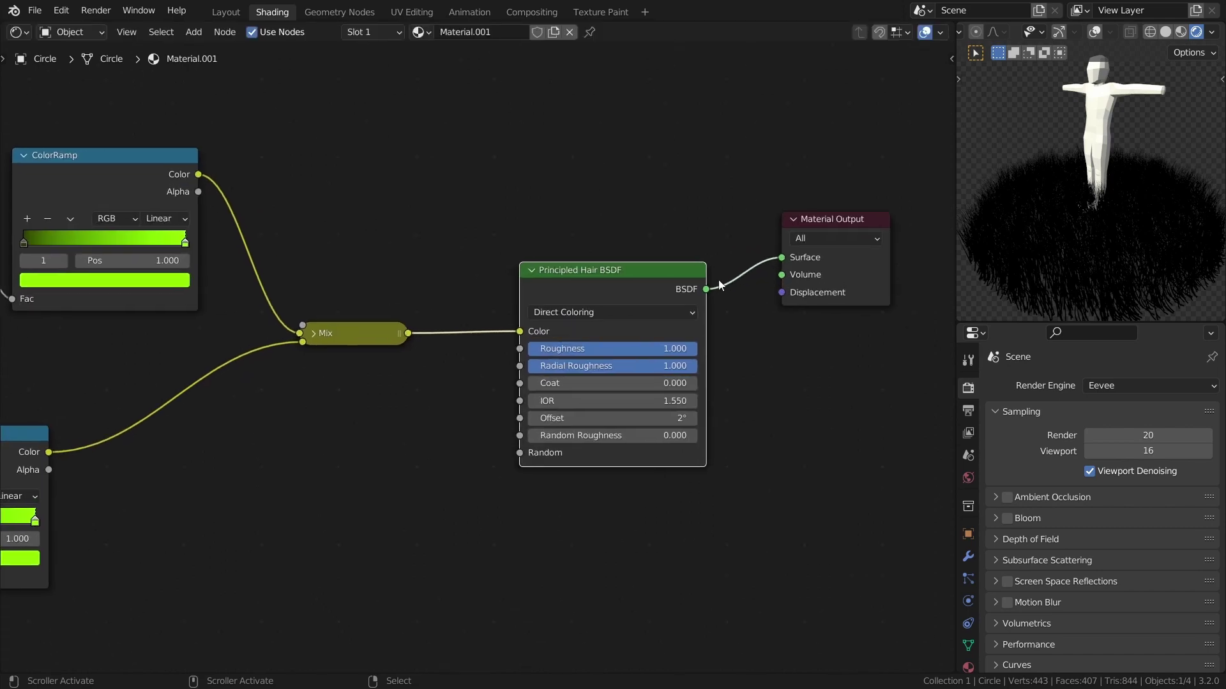
{"action": "left_click", "coordinate": [849, 246]}
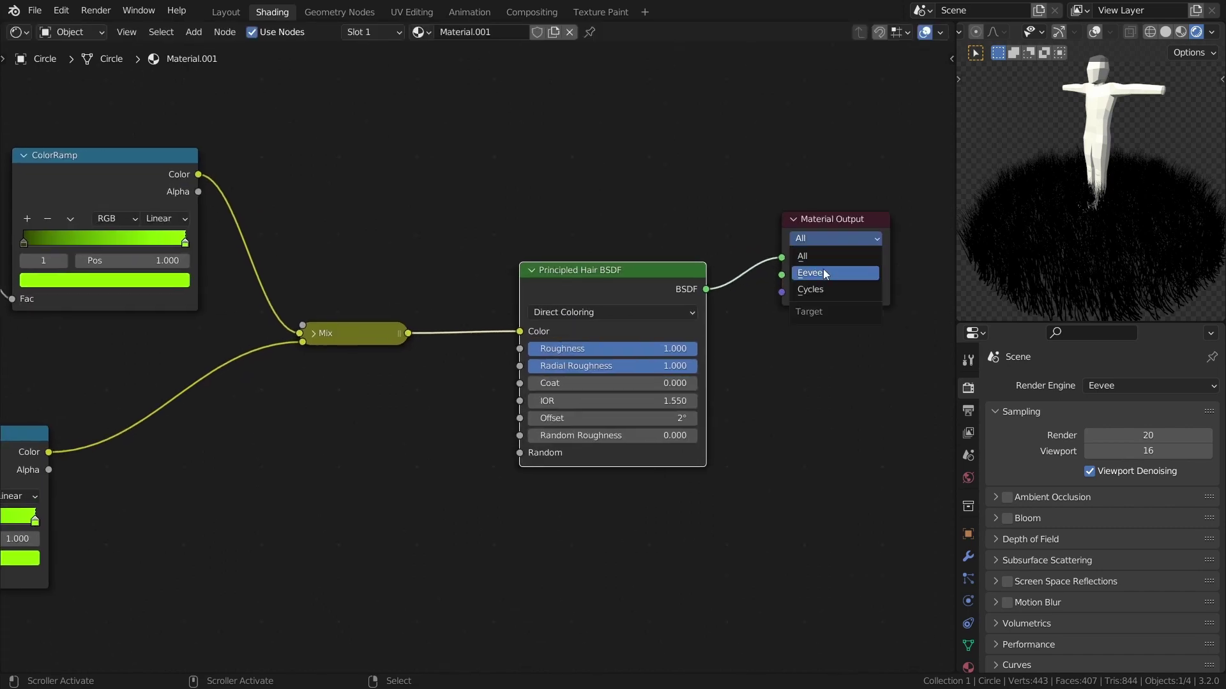
{"action": "left_click", "coordinate": [821, 290]}
- Duplicate the Material Output, place the copy below the original, and set its target to Eevee
{"action": "left_click", "coordinate": [821, 223]}
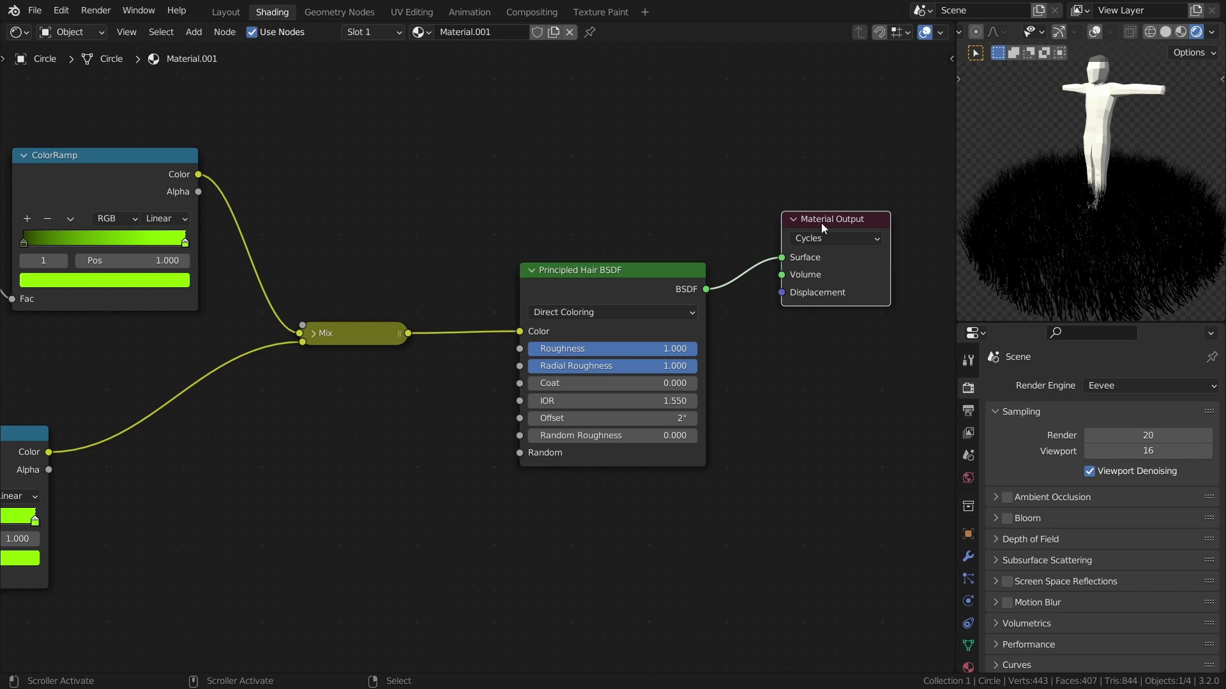
{"action": "key", "text": "shift+d"}
{"action": "left_click", "coordinate": [788, 480]}
{"action": "left_click", "coordinate": [789, 485]}
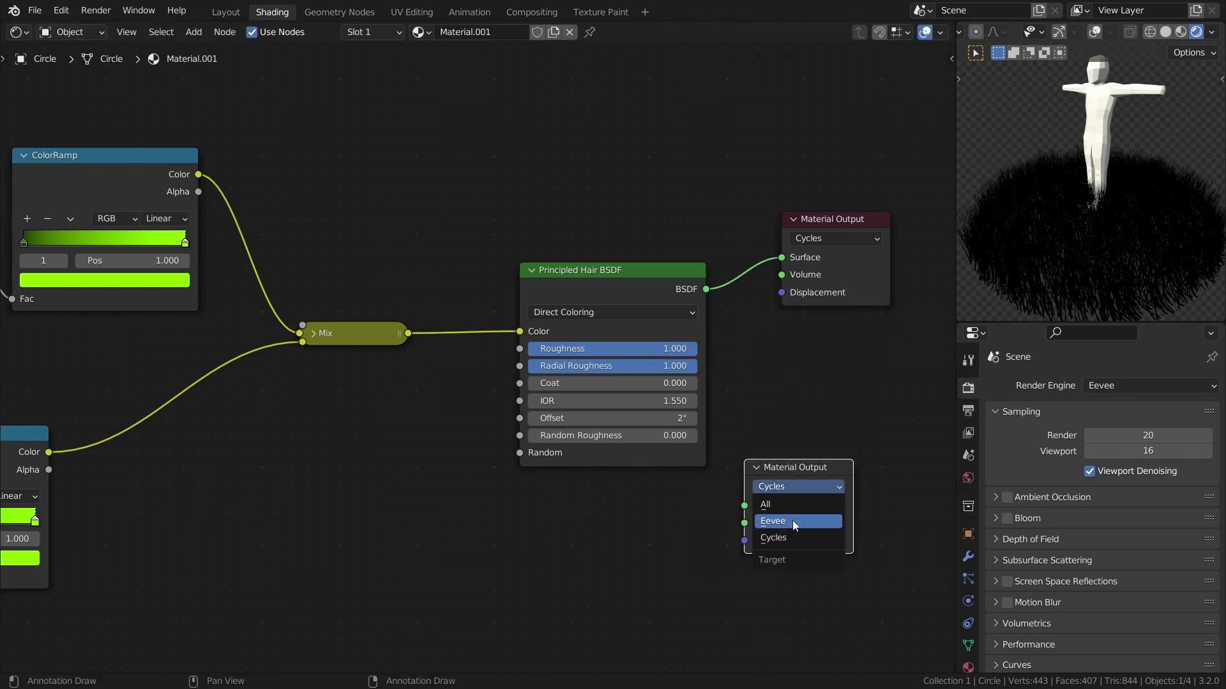
{"action": "left_click", "coordinate": [791, 520]}
{"action": "left_click_drag", "start_coordinate": [782, 465], "coordinate": [817, 514]}
{"action": "left_click", "coordinate": [818, 514]}
{"action": "scroll", "coordinate": [805, 485], "scroll_direction": "down", "scroll_amount": 2}
{"action": "middle_click_drag", "start_coordinate": [794, 459], "coordinate": [799, 360]}
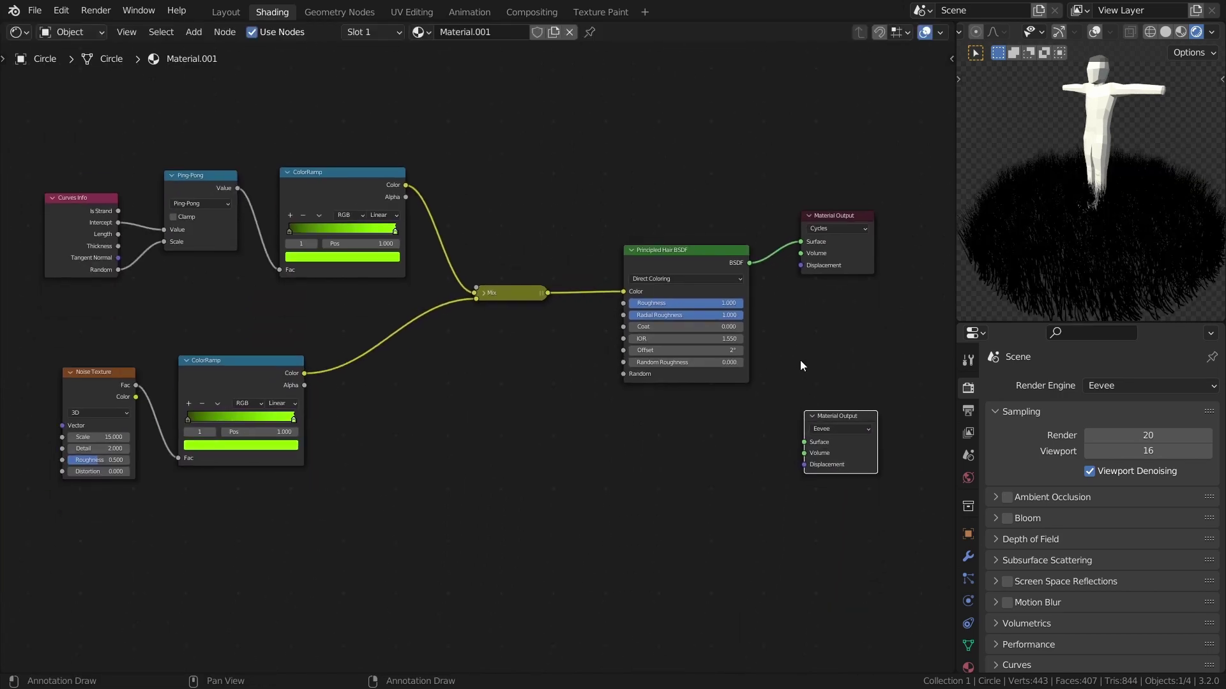
- Move the Principled Hair BSDF up and add a Principled BSDF node below it
{"action": "left_click_drag", "start_coordinate": [675, 251], "coordinate": [644, 207]}
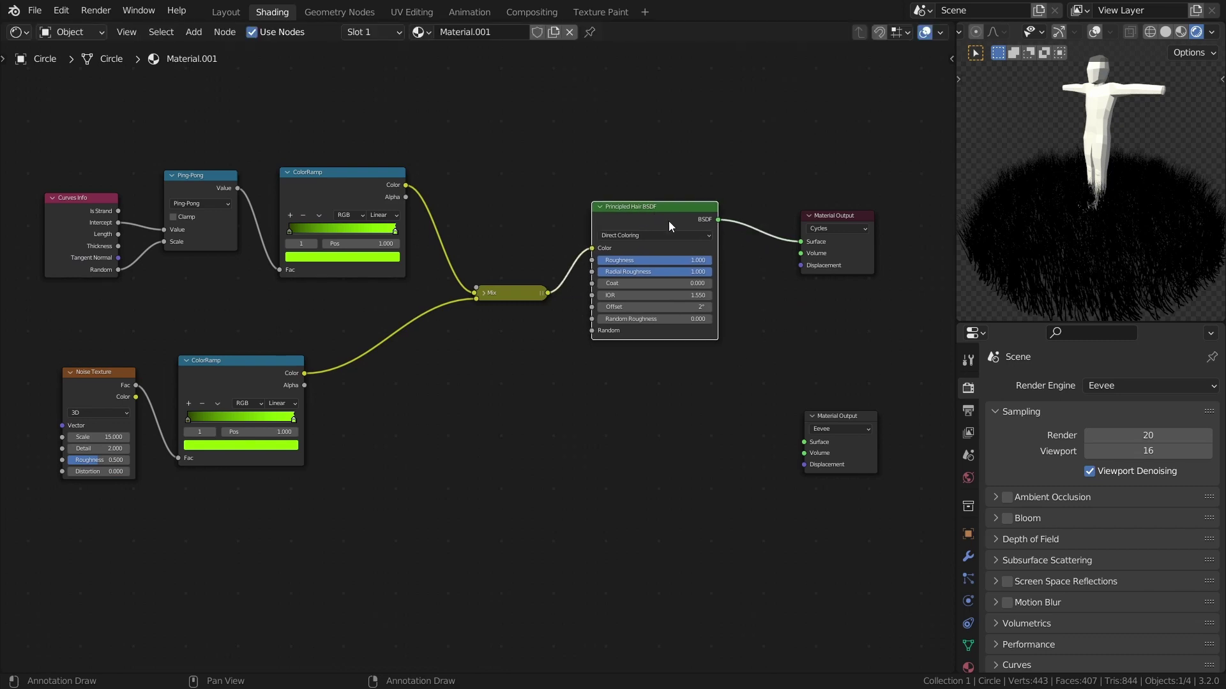
{"action": "key", "text": "shift+a"}
{"action": "left_click", "coordinate": [668, 221]}
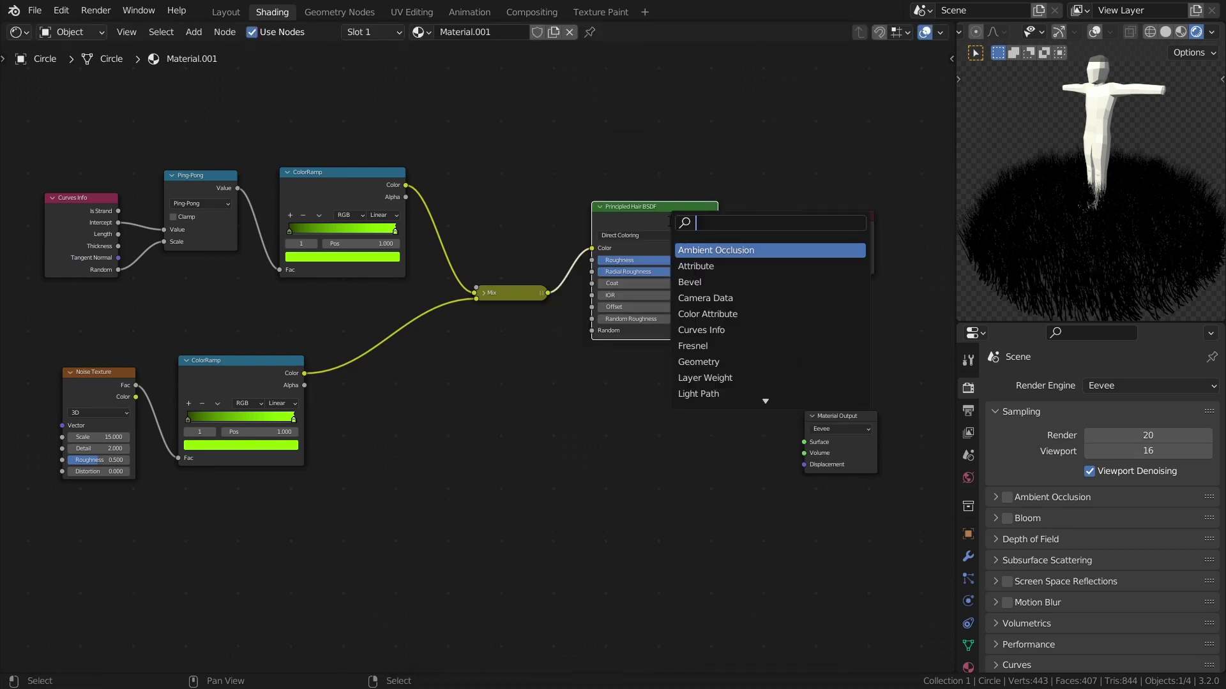
{"action": "type", "text": "pric"}
{"action": "key", "text": "Return"}
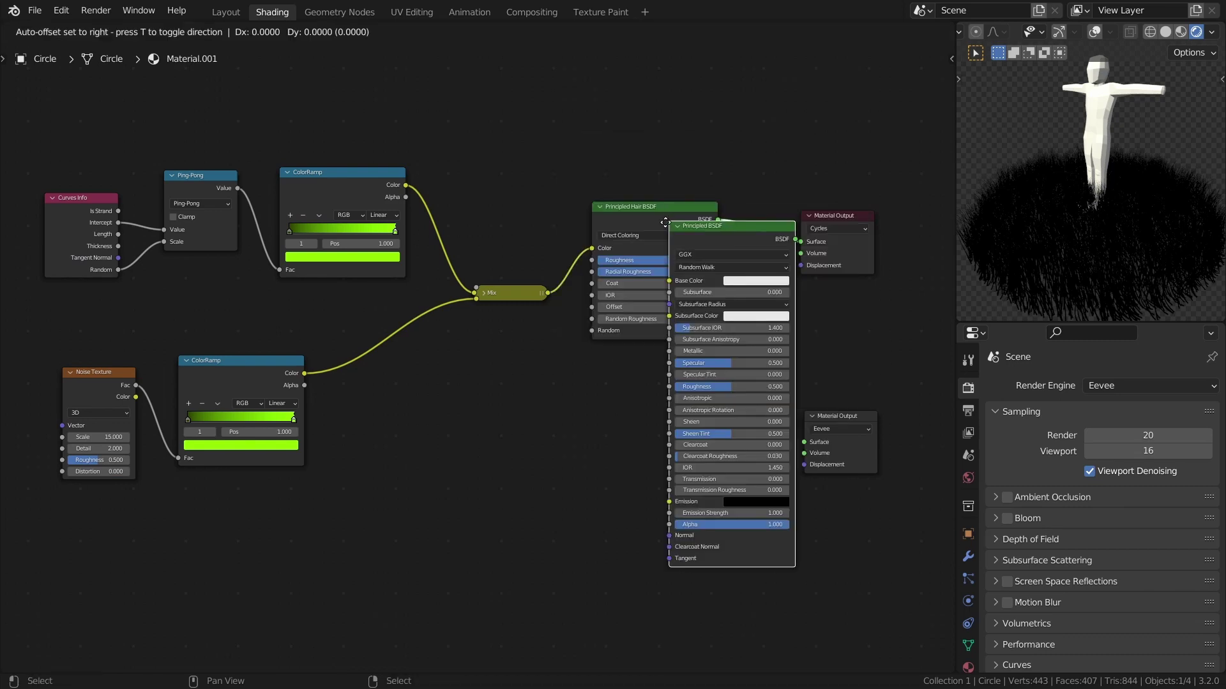
{"action": "middle_click_drag", "start_coordinate": [589, 371], "coordinate": [516, 298]}
{"action": "scroll", "coordinate": [510, 306], "scroll_direction": "up", "scroll_amount": 1}
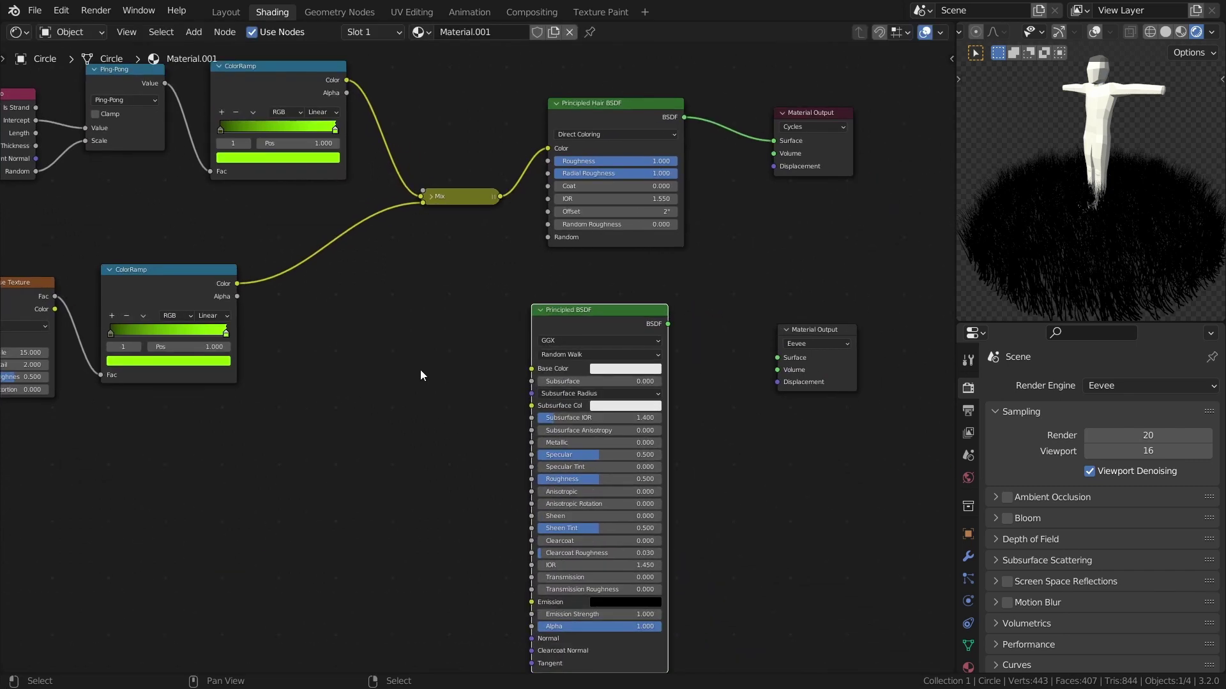
- Connect the Mix color to the Principled BSDF base color and route that shader to the Eevee Material Output surface
{"action": "right_click_drag", "start_coordinate": [465, 200], "coordinate": [567, 393], "text": "alt"}
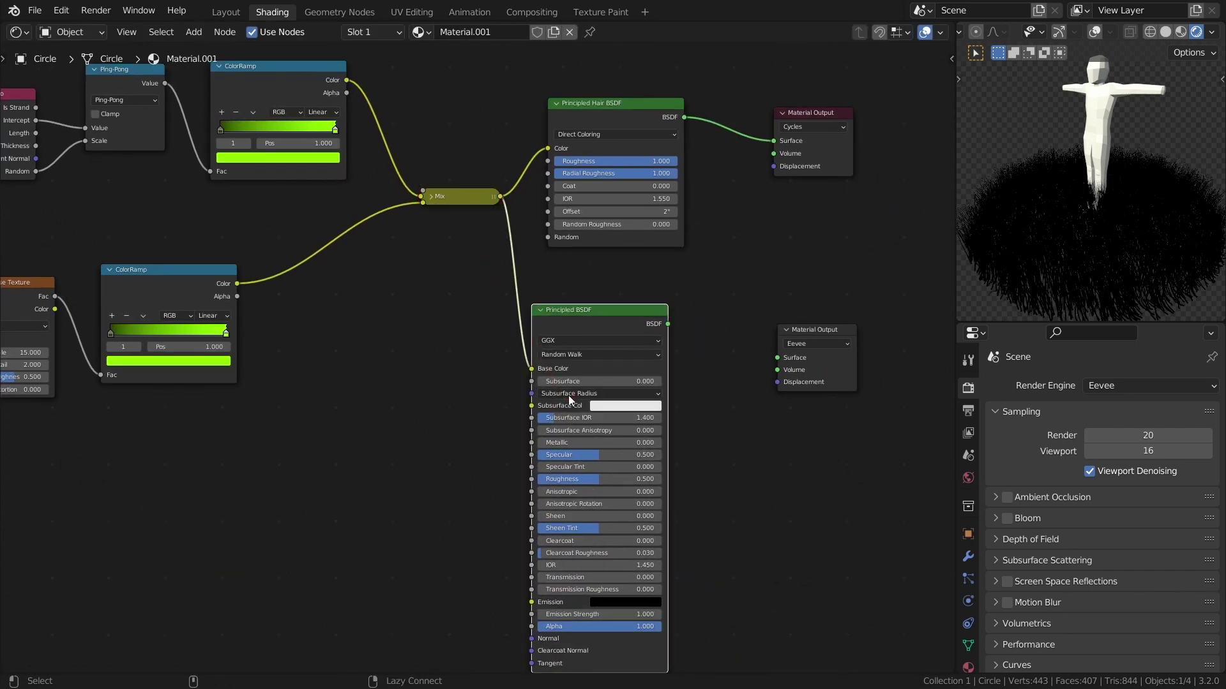
{"action": "left_click", "coordinate": [614, 314], "text": "ctrl+shift"}
{"action": "left_click", "coordinate": [614, 114], "text": "ctrl+shift"}
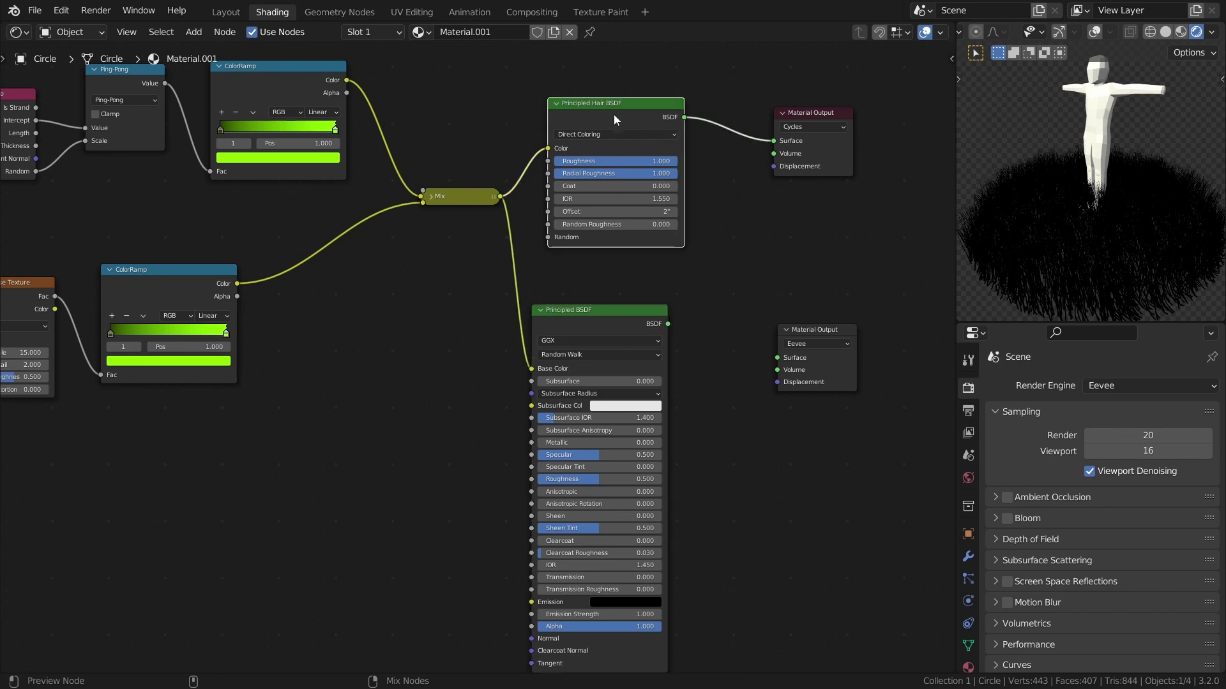
{"action": "left_click", "coordinate": [816, 339]}
{"action": "left_click", "coordinate": [626, 323], "text": "ctrl+shift"}
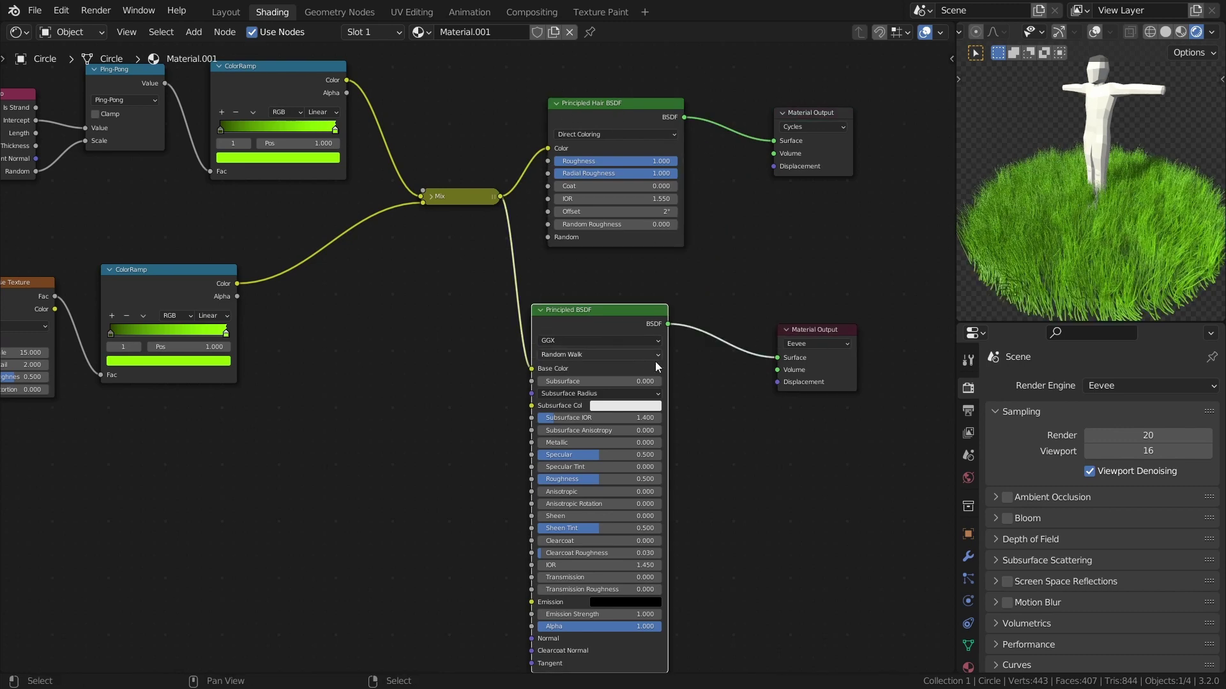
- Make the Principled BSDF's subsurface color the grass's bright green and set Subsurface to 0.2
{"action": "scroll", "coordinate": [693, 339], "scroll_direction": "up", "scroll_amount": 2}
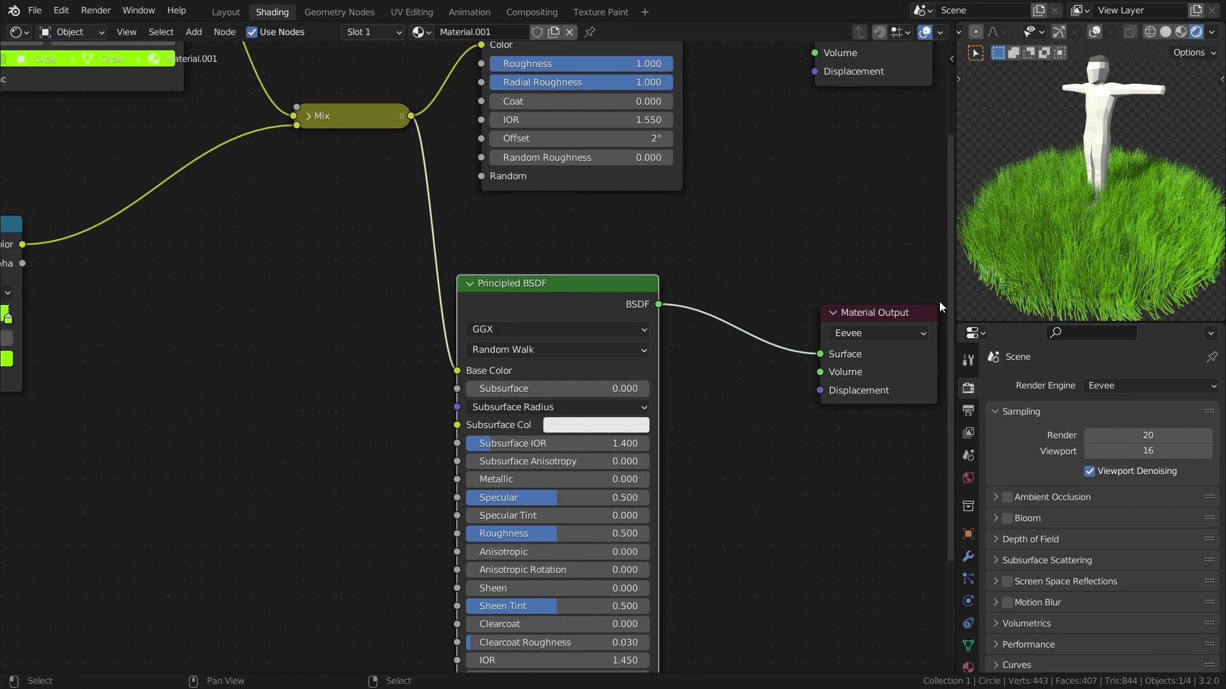
{"action": "left_click", "coordinate": [574, 421]}
{"action": "left_click_drag", "start_coordinate": [566, 286], "coordinate": [553, 262]}
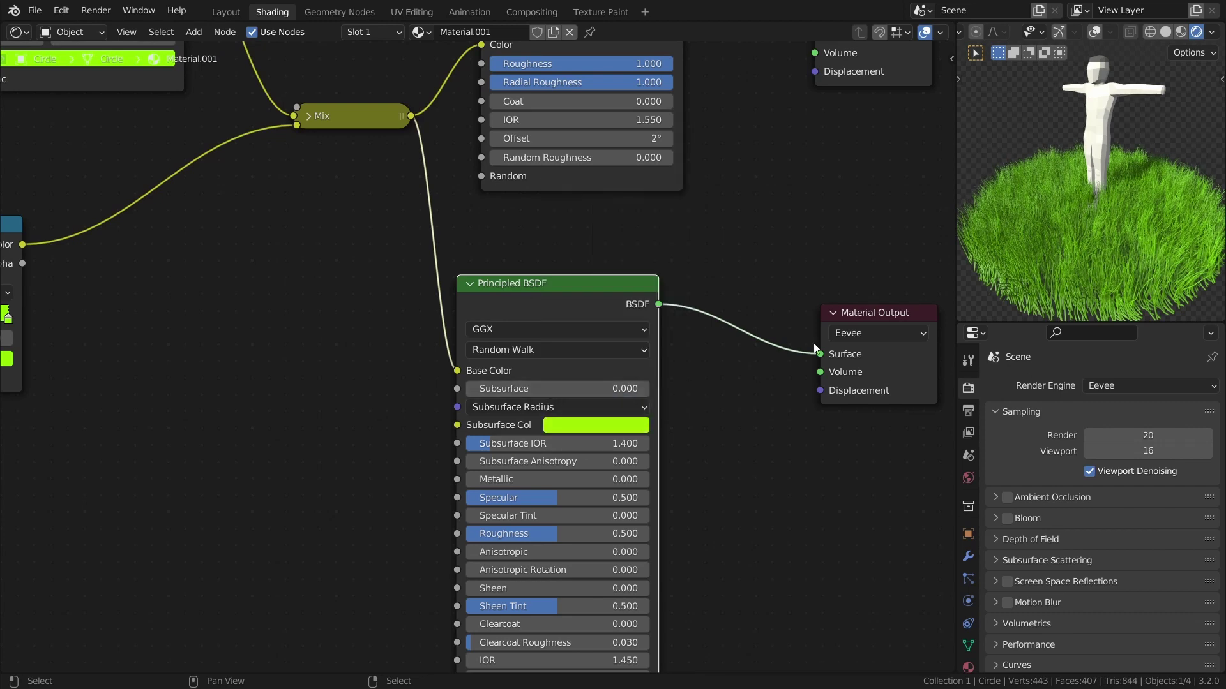
{"action": "left_click", "coordinate": [540, 389]}
{"action": "type", "text": "0.2"}
{"action": "key", "text": "Return"}
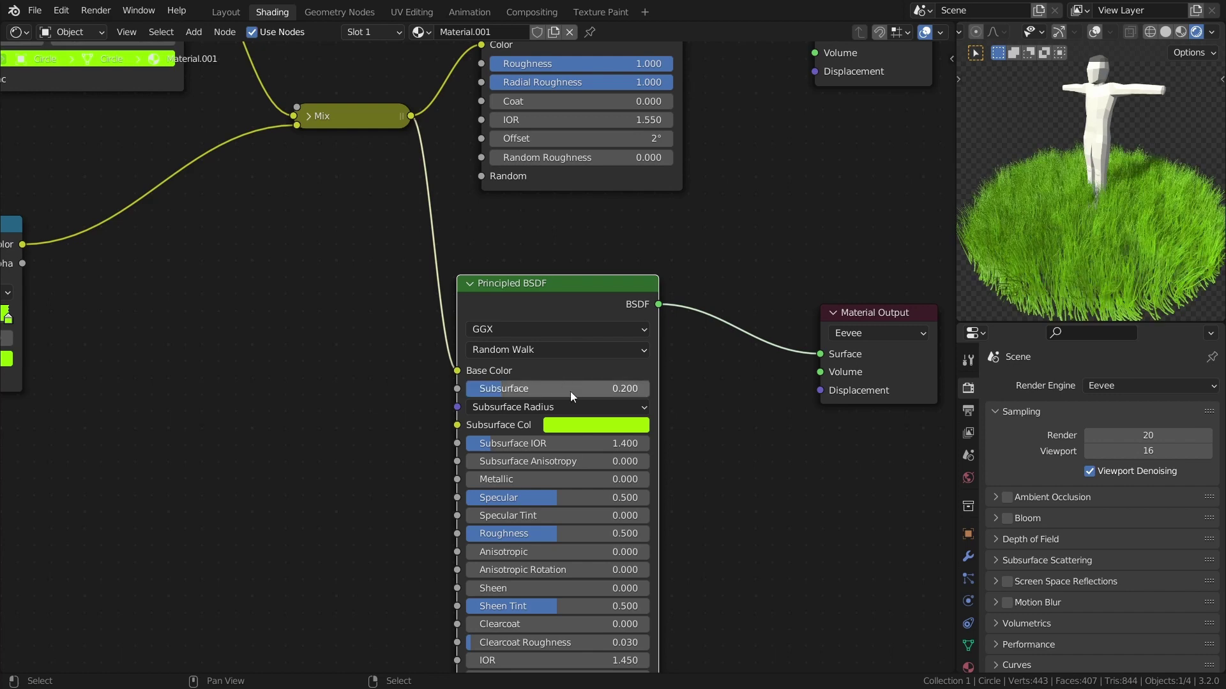
- Set both Specular and Roughness of the Principled BSDF to 0.8
{"action": "left_click", "coordinate": [570, 497]}
{"action": "type", "text": "20."}
{"action": "key", "text": "Return"}
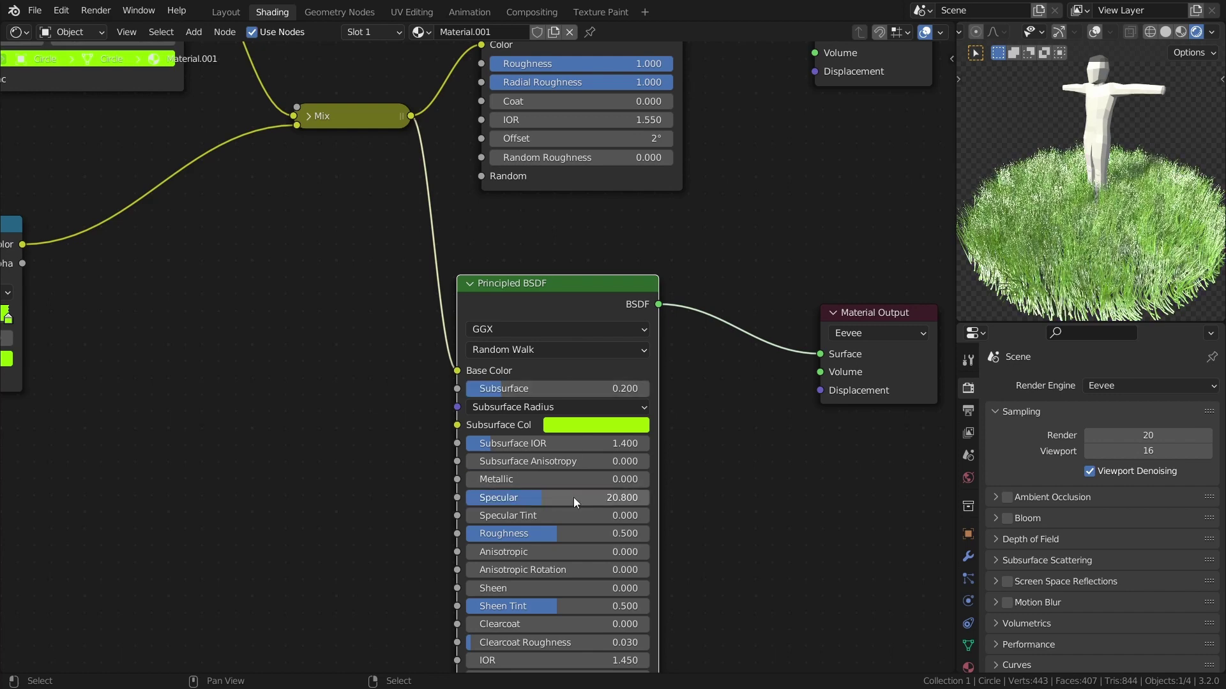
{"action": "left_click", "coordinate": [569, 533]}
{"action": "type", "text": "0.8"}
{"action": "key", "text": "Return"}
{"action": "scroll", "coordinate": [633, 368], "scroll_direction": "down", "scroll_amount": 2}
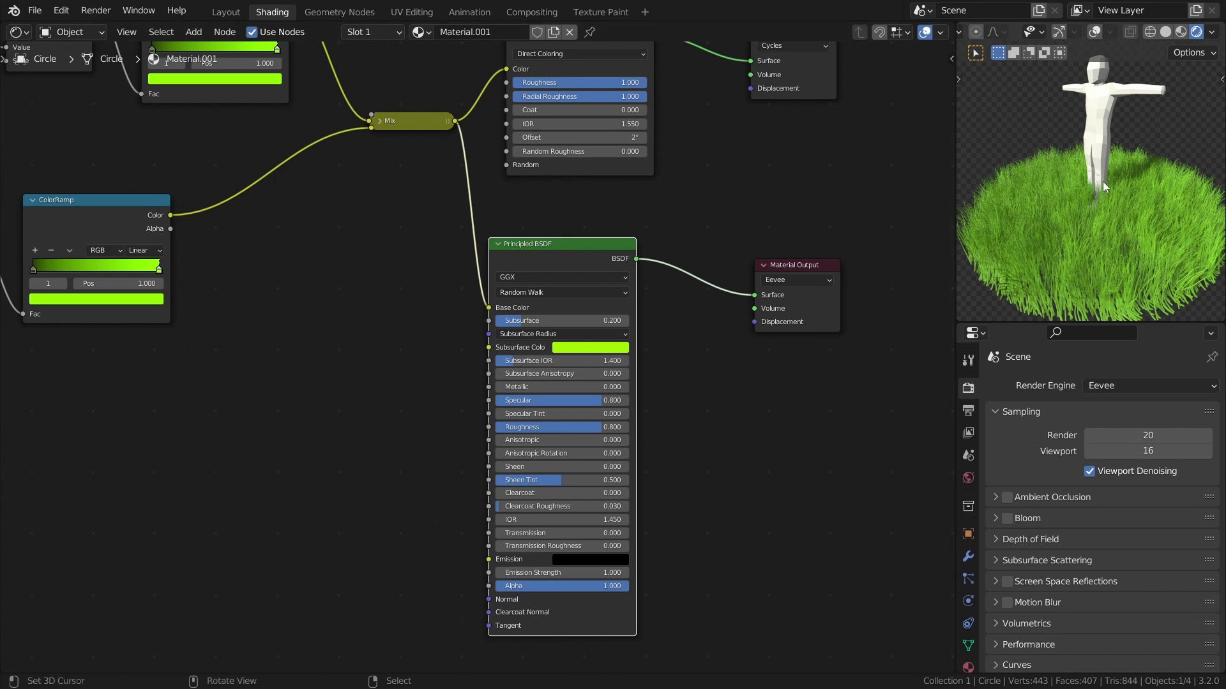
- Add a Translucent BSDF node between the Principled BSDF and the area below the Eevee Material Output
{"action": "mouse_move", "coordinate": [1102, 181]}
{"action": "middle_mouse_down"}
{"action": "mouse_move", "coordinate": [1096, 220]}
{"action": "mouse_move", "coordinate": [990, 210]}
{"action": "mouse_move", "coordinate": [1157, 201]}
{"action": "mouse_move", "coordinate": [1117, 194]}
{"action": "middle_mouse_up"}
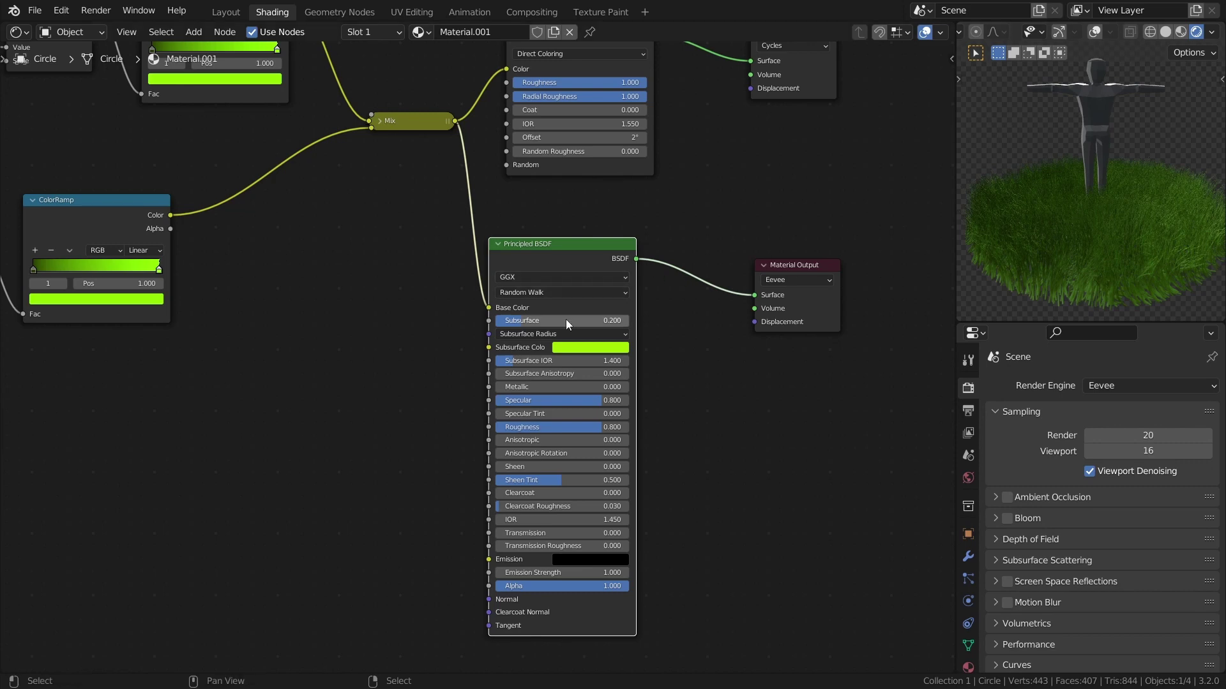
{"action": "scroll", "coordinate": [588, 335], "scroll_direction": "down", "scroll_amount": 2}
{"action": "scroll", "coordinate": [588, 336], "scroll_direction": "down", "scroll_amount": 2}
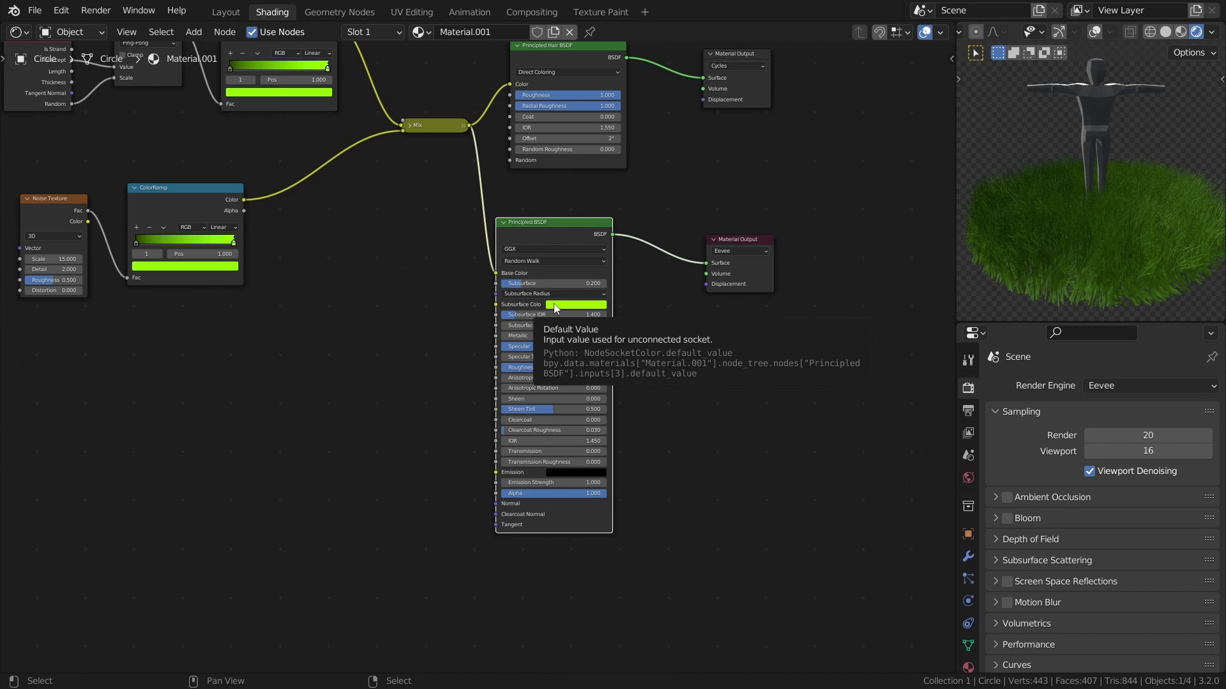
{"action": "key", "text": "shift+a"}
{"action": "left_click", "coordinate": [554, 304]}
{"action": "type", "text": "tran"}
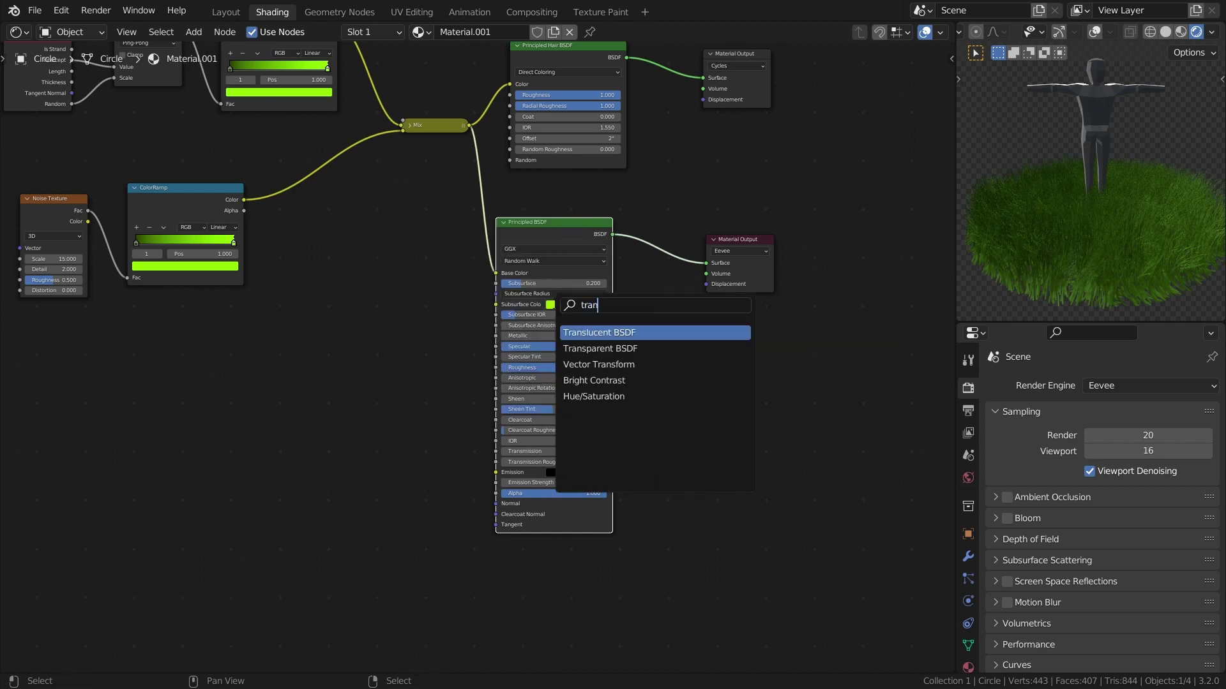
{"action": "key", "text": "Return"}
{"action": "left_click", "coordinate": [714, 409]}
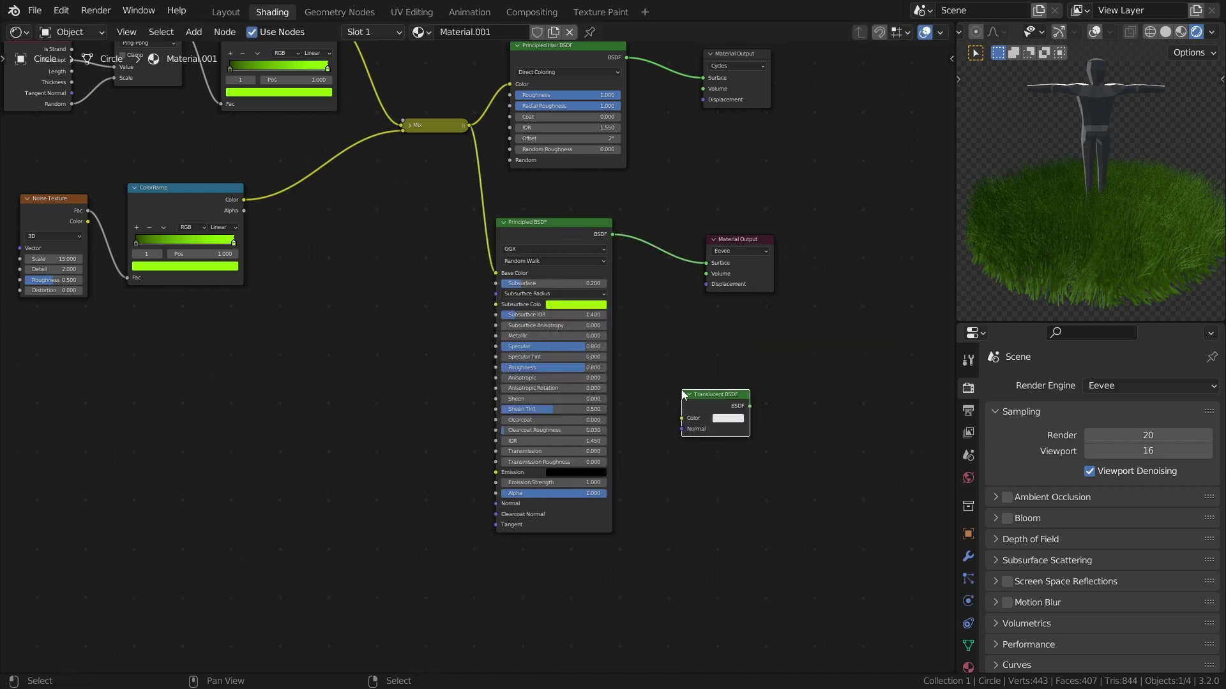
- Connect the Mix color to the Translucent BSDF, route it to the Eevee output, and check the grass from another side
{"action": "mouse_move", "coordinate": [438, 125]}
{"action": "right_mouse_down", "text": "alt"}
{"action": "mouse_move", "coordinate": [492, 246]}
{"action": "mouse_move", "coordinate": [733, 457]}
{"action": "mouse_move", "coordinate": [714, 393]}
{"action": "right_mouse_up", "text": "alt"}
{"action": "left_click", "coordinate": [714, 393], "text": "ctrl+shift"}
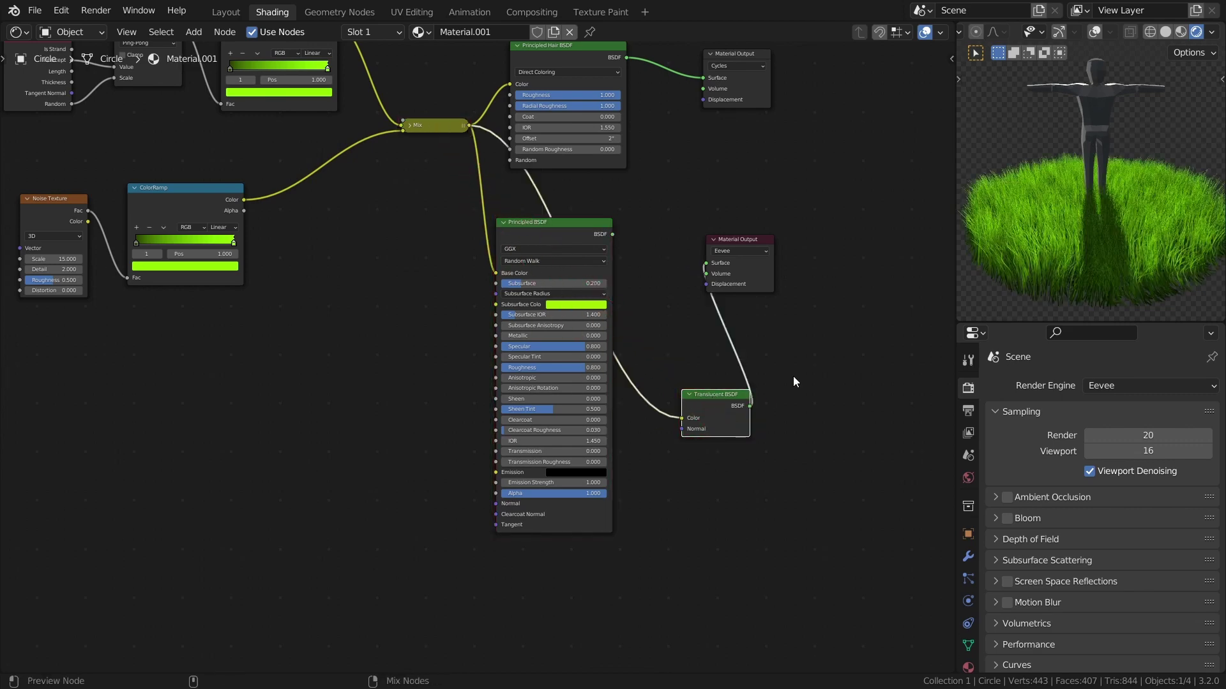
{"action": "mouse_move", "coordinate": [1053, 239]}
{"action": "middle_mouse_down"}
{"action": "mouse_move", "coordinate": [1047, 216]}
{"action": "mouse_move", "coordinate": [1094, 220]}
{"action": "mouse_move", "coordinate": [1038, 209]}
{"action": "mouse_move", "coordinate": [1075, 205]}
{"action": "mouse_move", "coordinate": [1057, 215]}
{"action": "middle_mouse_up"}
- Add an Add Shader node before the Eevee Material Output and feed the Translucent BSDF and Principled BSDF into it
{"action": "key", "text": "shift+a"}
{"action": "type", "text": "sadd"}
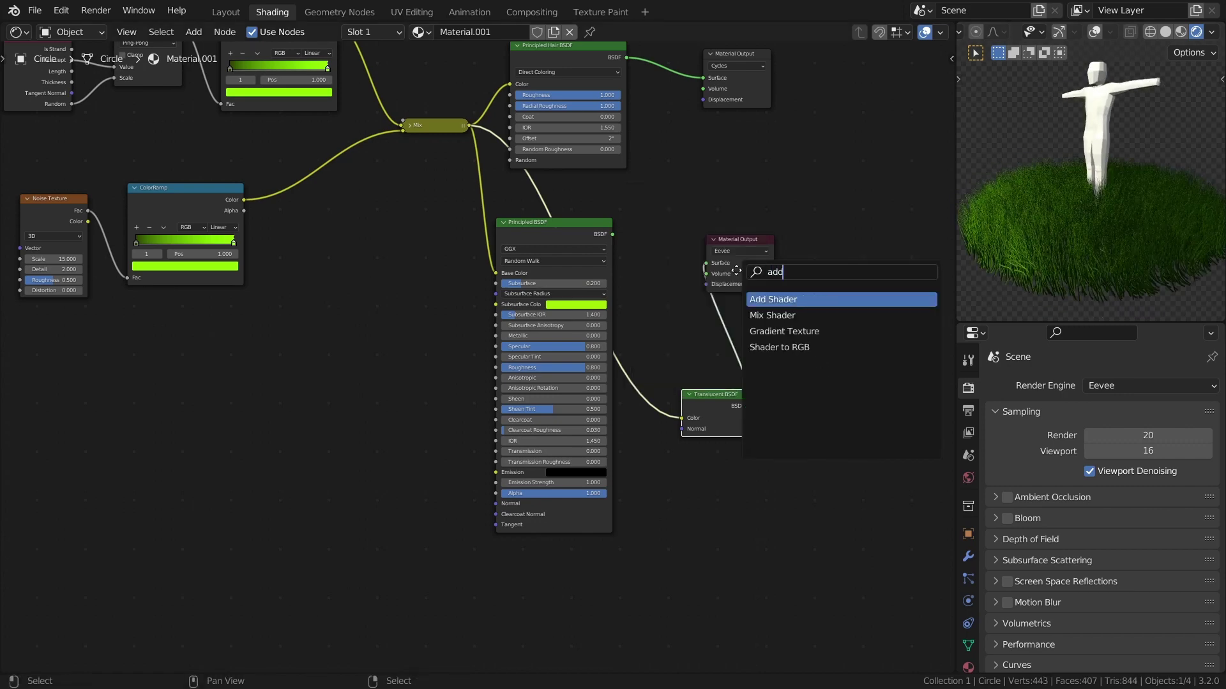
{"action": "key", "text": "Return"}
{"action": "left_click", "coordinate": [664, 283]}
{"action": "right_click_drag", "start_coordinate": [707, 379], "coordinate": [669, 281], "text": "alt"}
{"action": "right_click_drag", "start_coordinate": [587, 246], "coordinate": [651, 253], "text": "alt"}
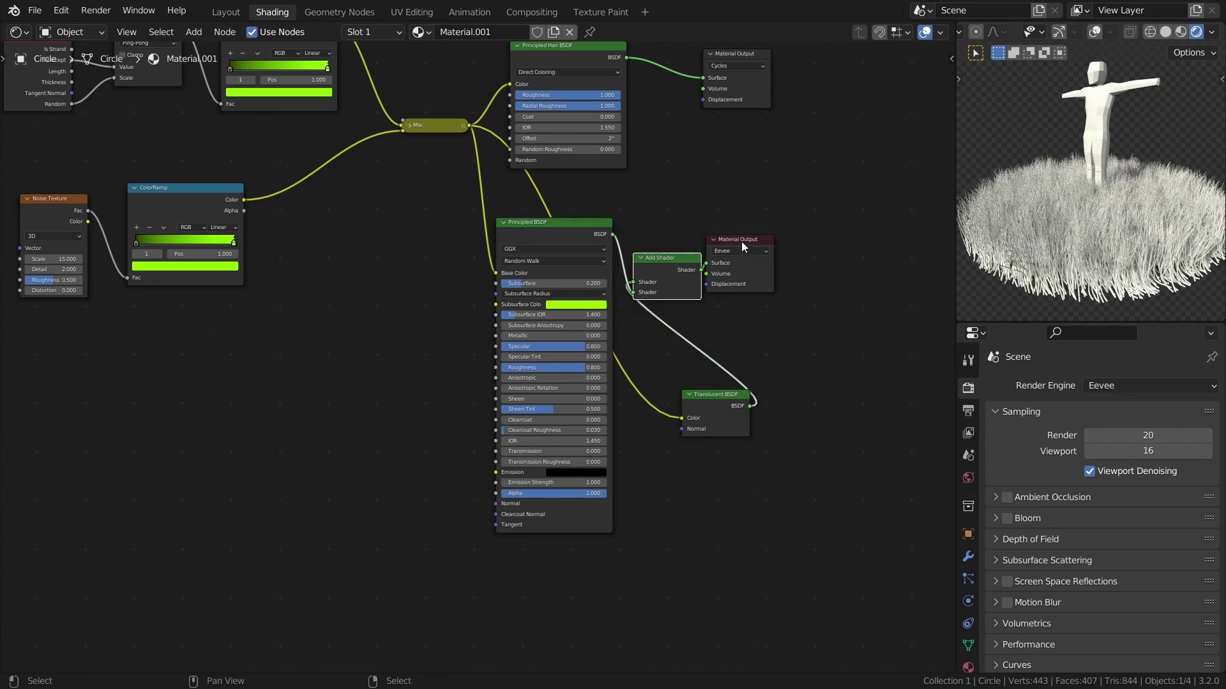
- Spread out the Eevee Material Output and Add Shader nodes and view the grass from its lit side
{"action": "left_click_drag", "start_coordinate": [741, 242], "coordinate": [854, 259]}
{"action": "left_click_drag", "start_coordinate": [692, 276], "coordinate": [771, 294]}
{"action": "middle_click_drag", "start_coordinate": [1004, 266], "coordinate": [1130, 254]}
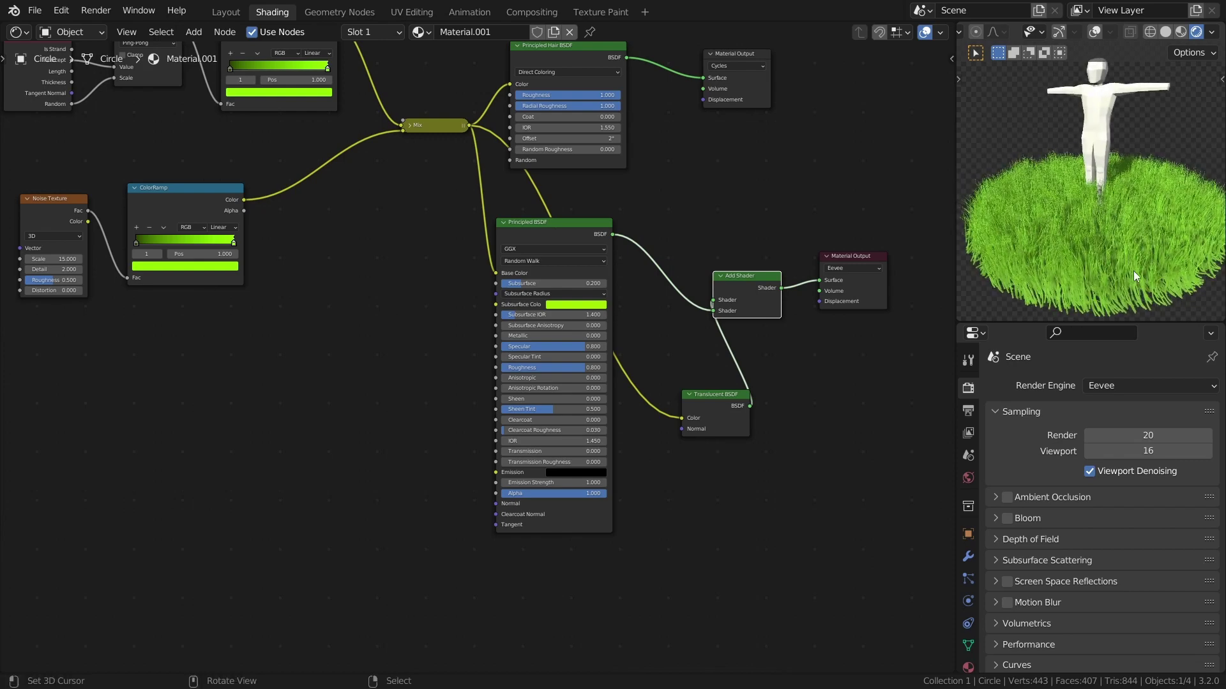
- Preview the grass in Cycles from the shaded side, and return the render engine to Eevee
{"action": "left_click", "coordinate": [1110, 386]}
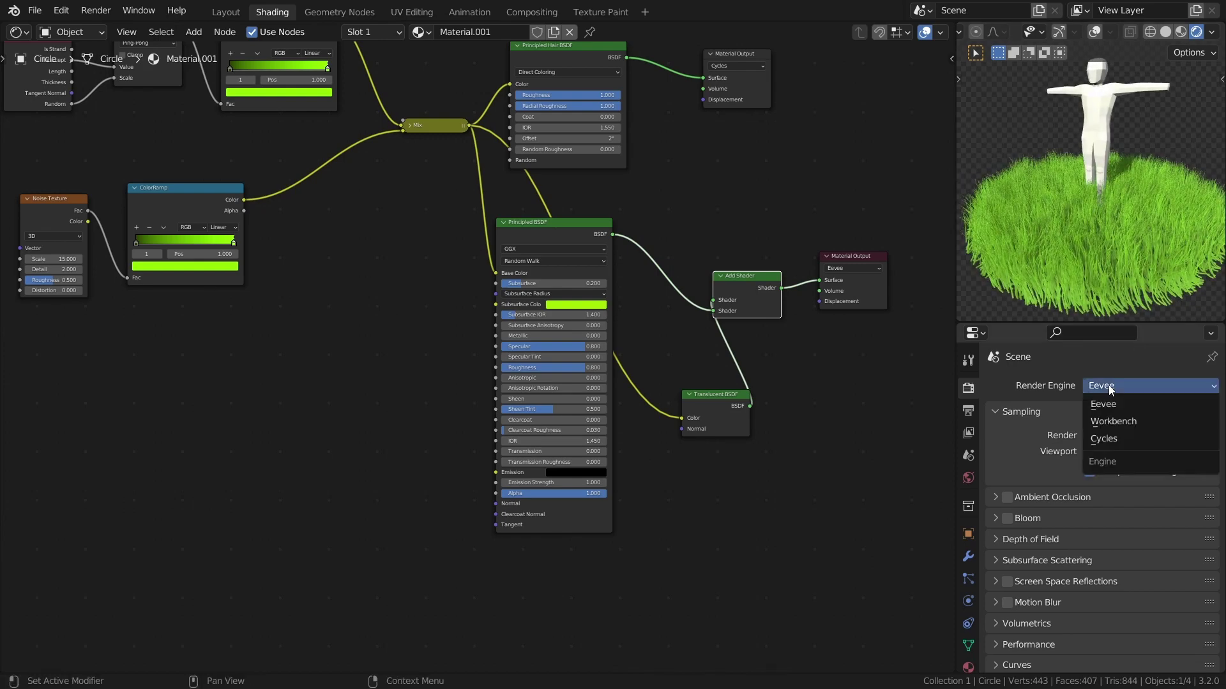
{"action": "left_click", "coordinate": [1111, 440]}
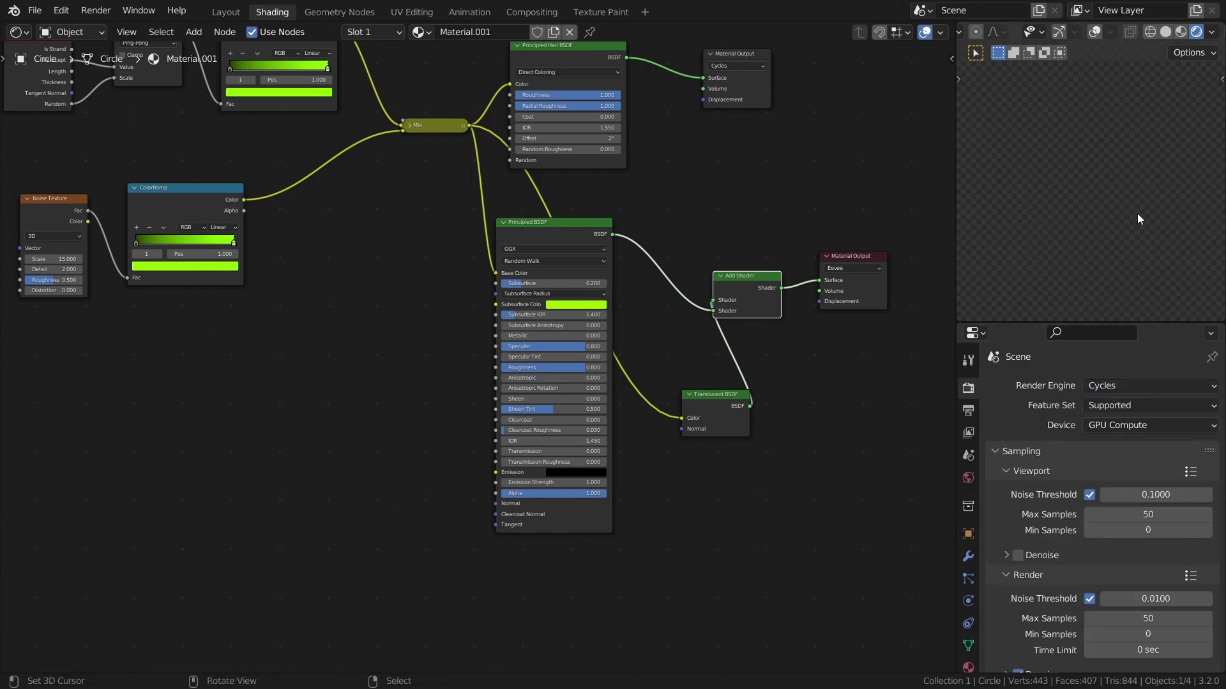
{"action": "mouse_move", "coordinate": [1131, 216]}
{"action": "middle_mouse_down"}
{"action": "mouse_move", "coordinate": [1191, 234]}
{"action": "mouse_move", "coordinate": [1141, 209]}
{"action": "middle_mouse_up"}
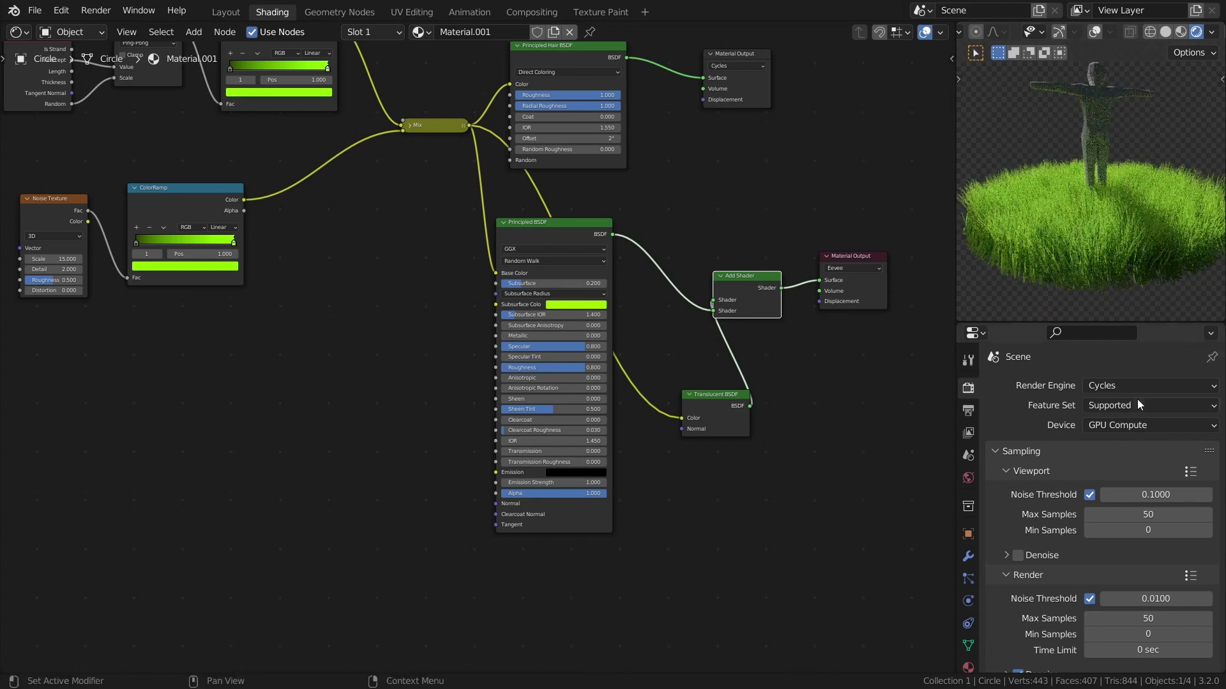
{"action": "left_click", "coordinate": [1122, 386]}
{"action": "left_click", "coordinate": [1115, 420]}
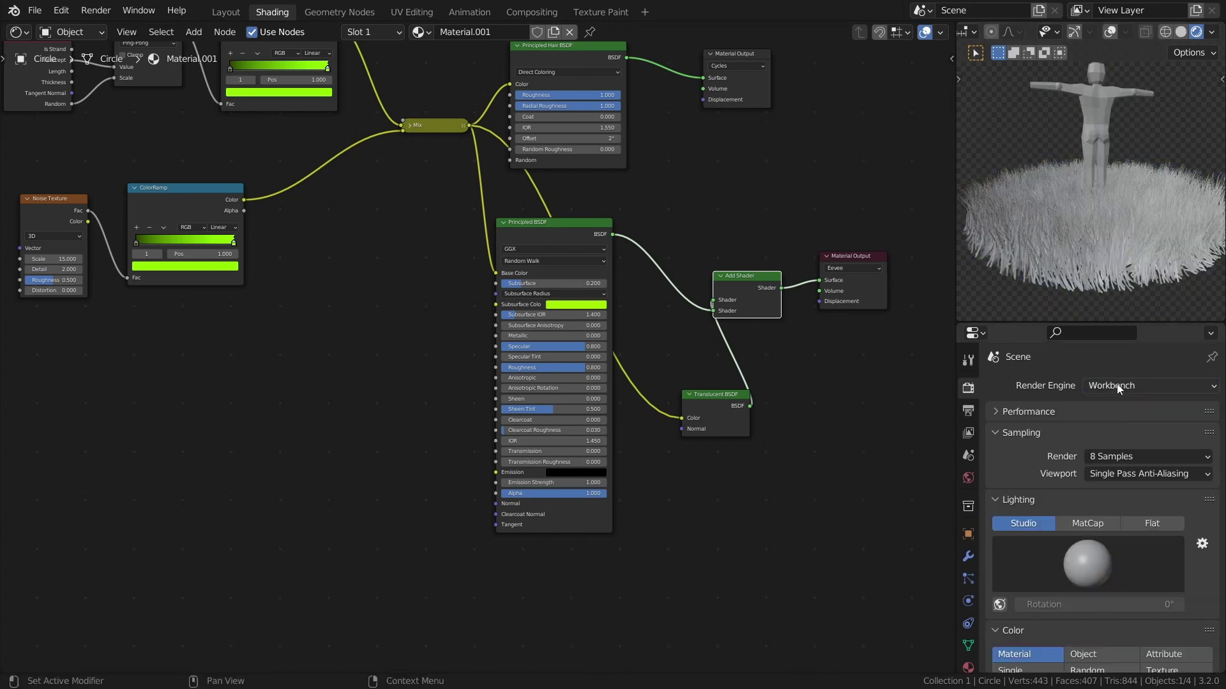
{"action": "left_click", "coordinate": [1117, 384]}
{"action": "left_click", "coordinate": [1116, 402]}
- Set the first two Subsurface Radius values of the Principled BSDF to 0.25 and 1
{"action": "scroll", "coordinate": [490, 291], "scroll_direction": "up", "scroll_amount": 4}
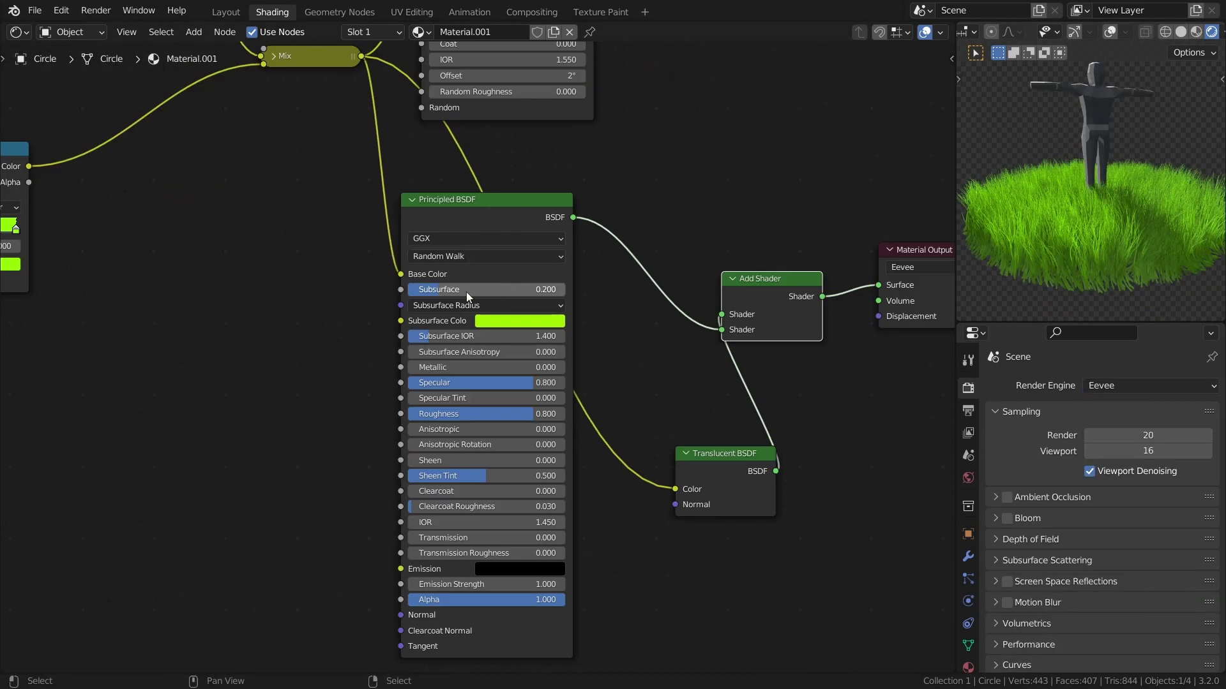
{"action": "left_click", "coordinate": [449, 305]}
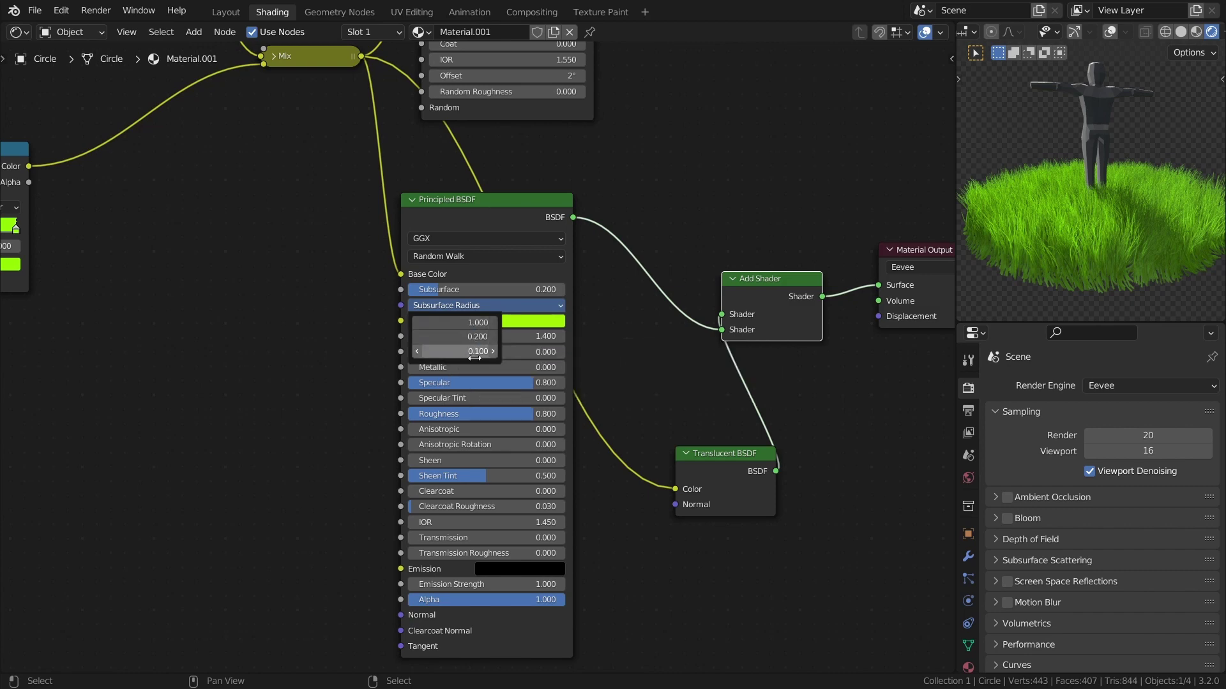
{"action": "left_click", "coordinate": [469, 324]}
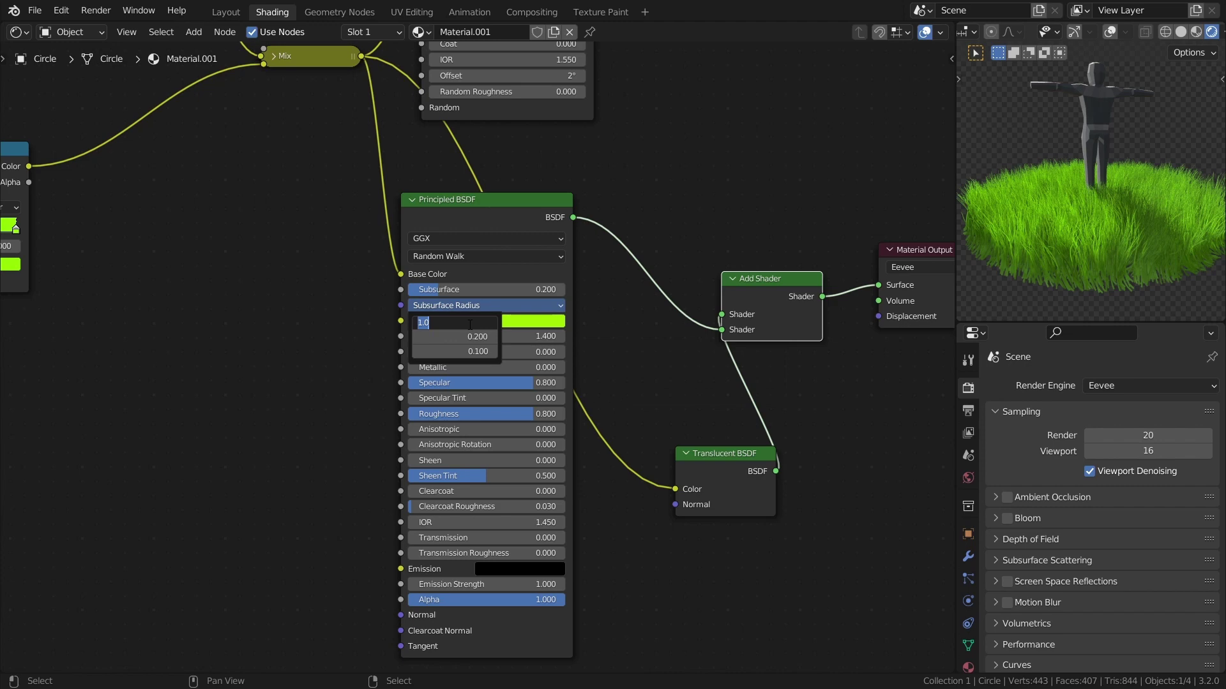
{"action": "type", "text": "0.25"}
{"action": "key", "text": "Return"}
{"action": "left_click", "coordinate": [459, 337]}
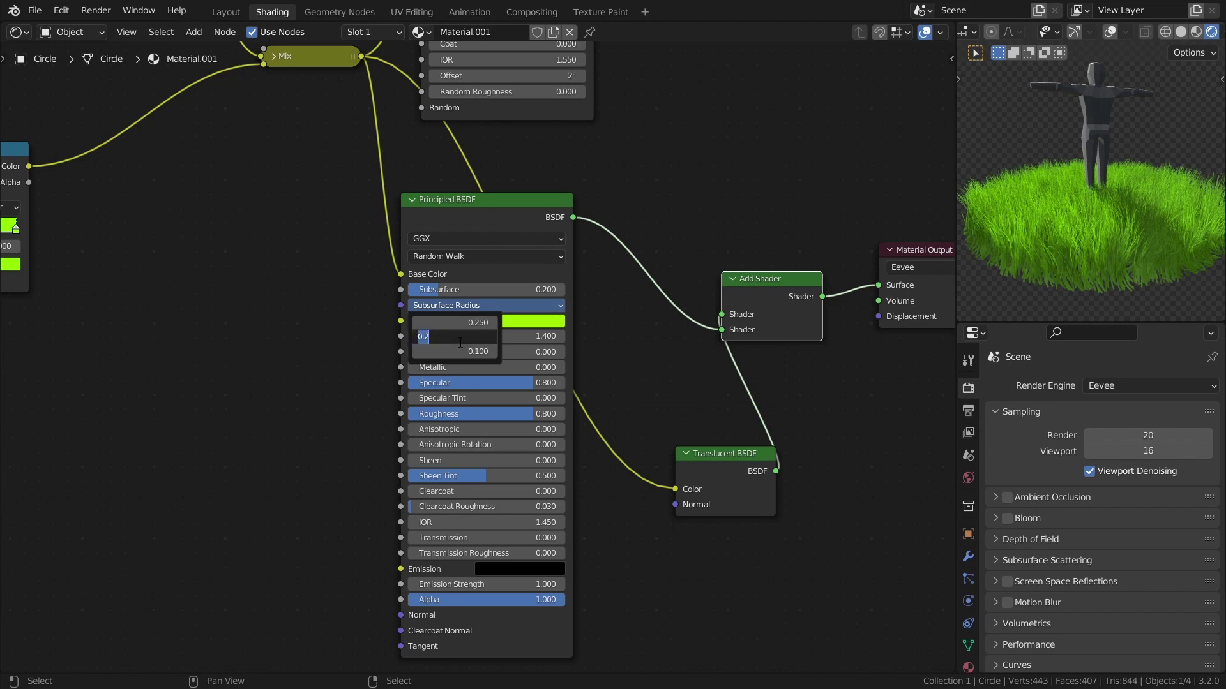
{"action": "type", "text": "1"}
{"action": "key", "text": "Return"}
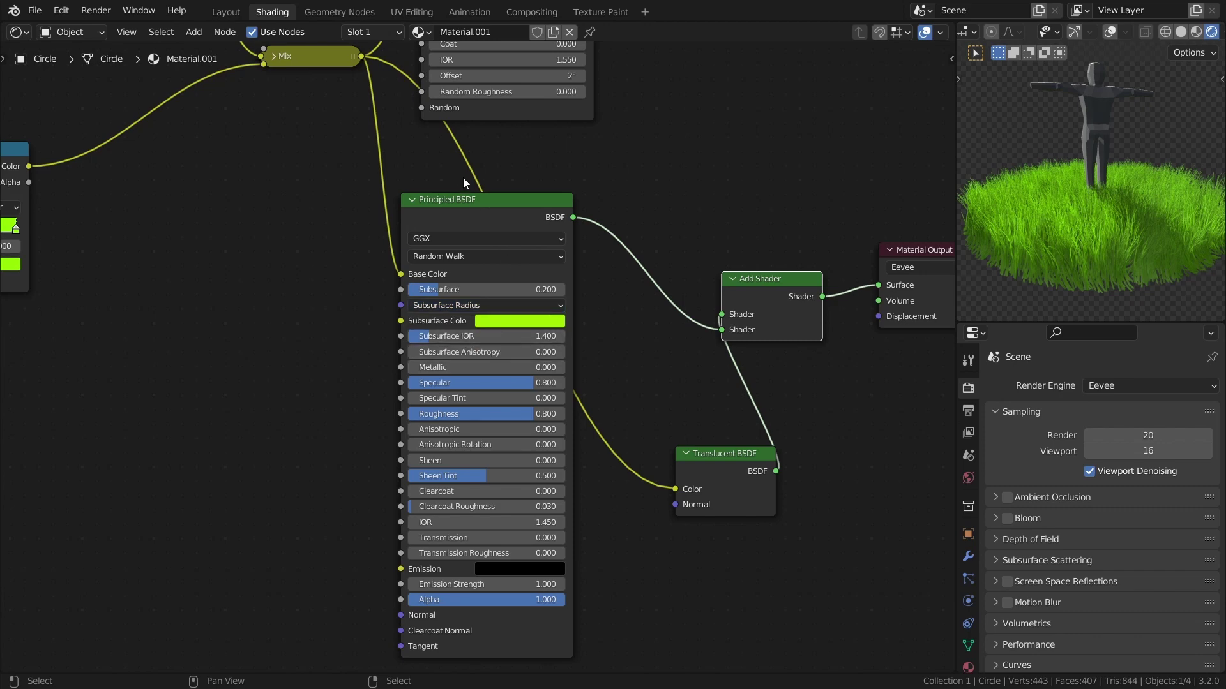
- Move the Principled BSDF node lower, clear of the Principled Hair BSDF, and view the grass from the lit side
{"action": "left_click", "coordinate": [505, 223]}
{"action": "left_click_drag", "start_coordinate": [505, 222], "coordinate": [414, 235]}
{"action": "middle_click_drag", "start_coordinate": [1011, 211], "coordinate": [1215, 221]}
{"action": "scroll", "coordinate": [611, 409], "scroll_direction": "down", "scroll_amount": 9}
{"action": "left_click_drag", "start_coordinate": [512, 317], "coordinate": [587, 330]}
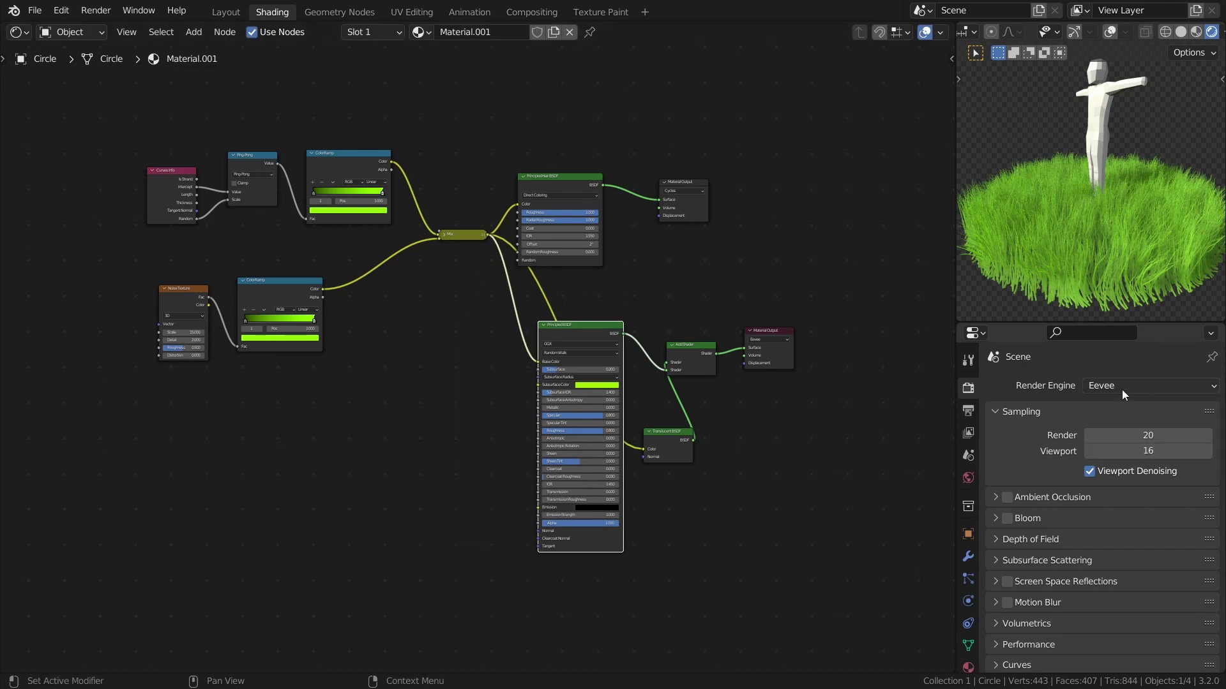
- Compare the grass material's color in Cycles against Eevee, ending in Eevee
{"action": "left_click", "coordinate": [1123, 386]}
{"action": "left_click", "coordinate": [1108, 440]}
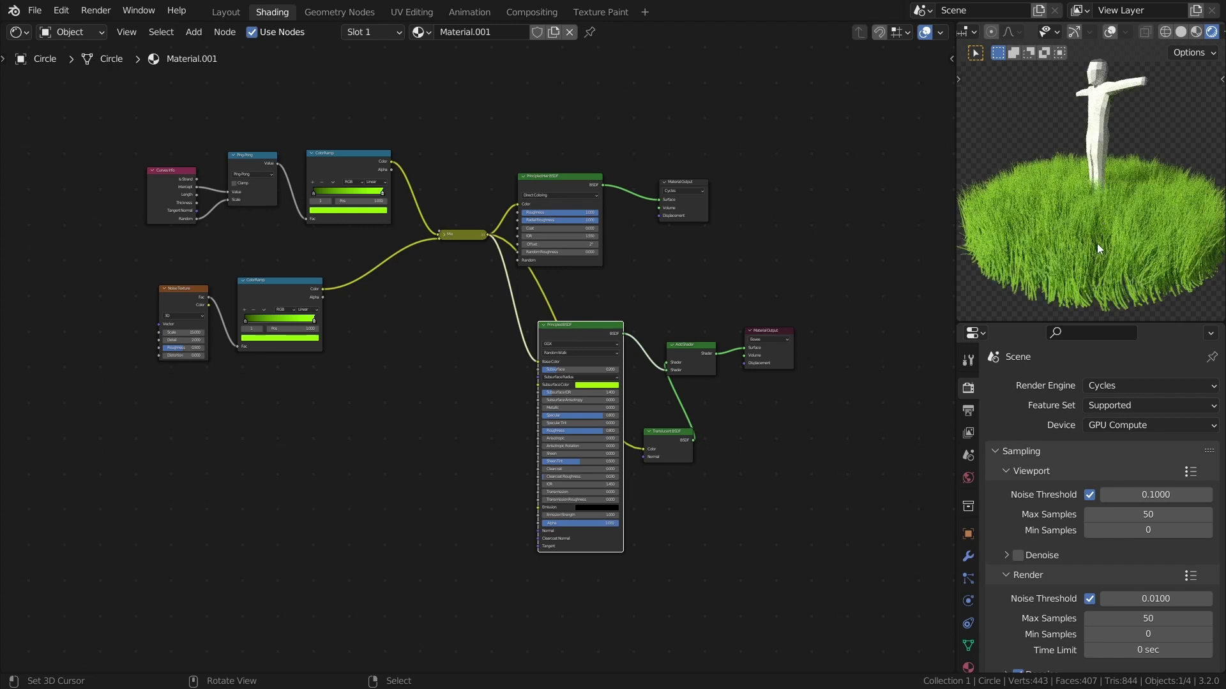
{"action": "left_click", "coordinate": [1101, 385]}
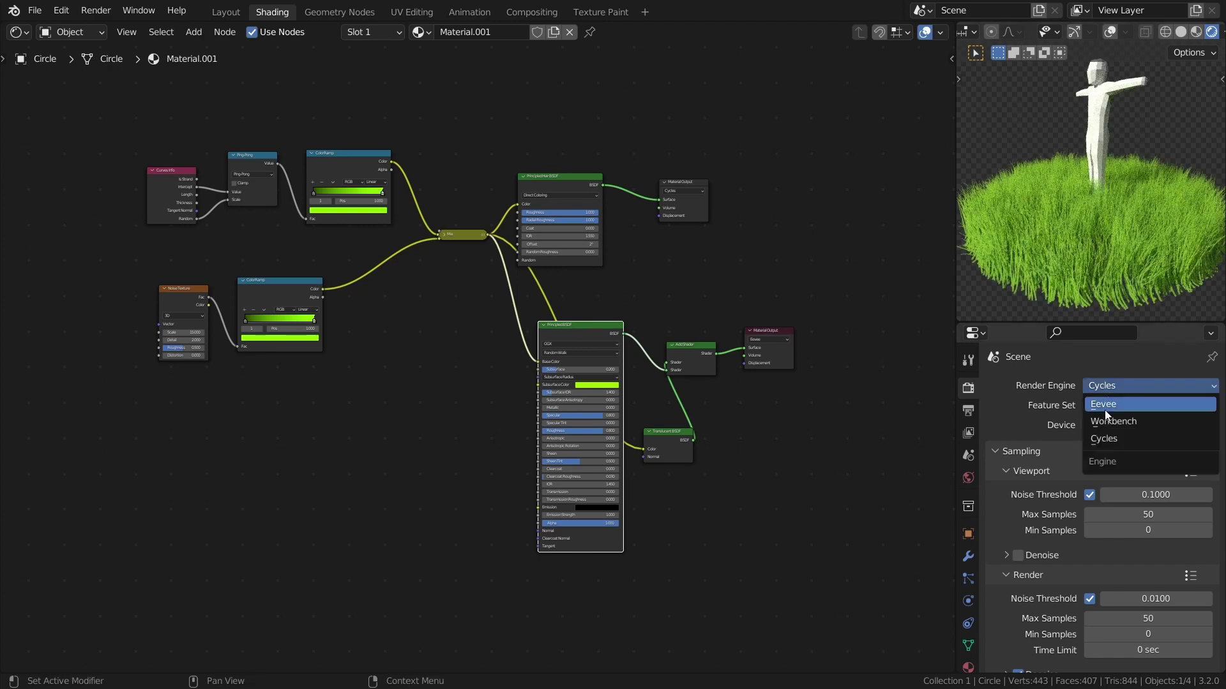
{"action": "left_click", "coordinate": [1106, 414]}
- Merge the Mix links to the Principled and Translucent BSDFs in a reroute, and insert a Hue Saturation Value node before it
{"action": "left_click", "coordinate": [501, 309]}
{"action": "left_click_drag", "start_coordinate": [555, 185], "coordinate": [628, 177]}
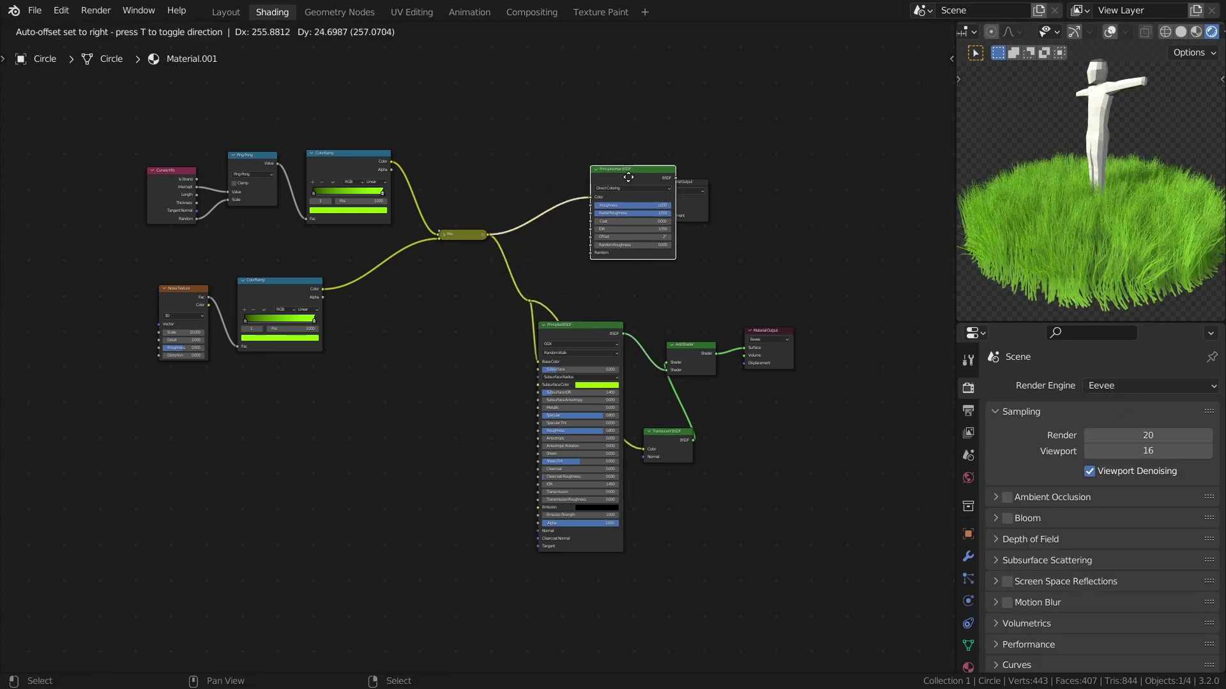
{"action": "scroll", "coordinate": [556, 247], "scroll_direction": "up", "scroll_amount": 10}
{"action": "key", "text": "shift+a"}
{"action": "type", "text": "s"}
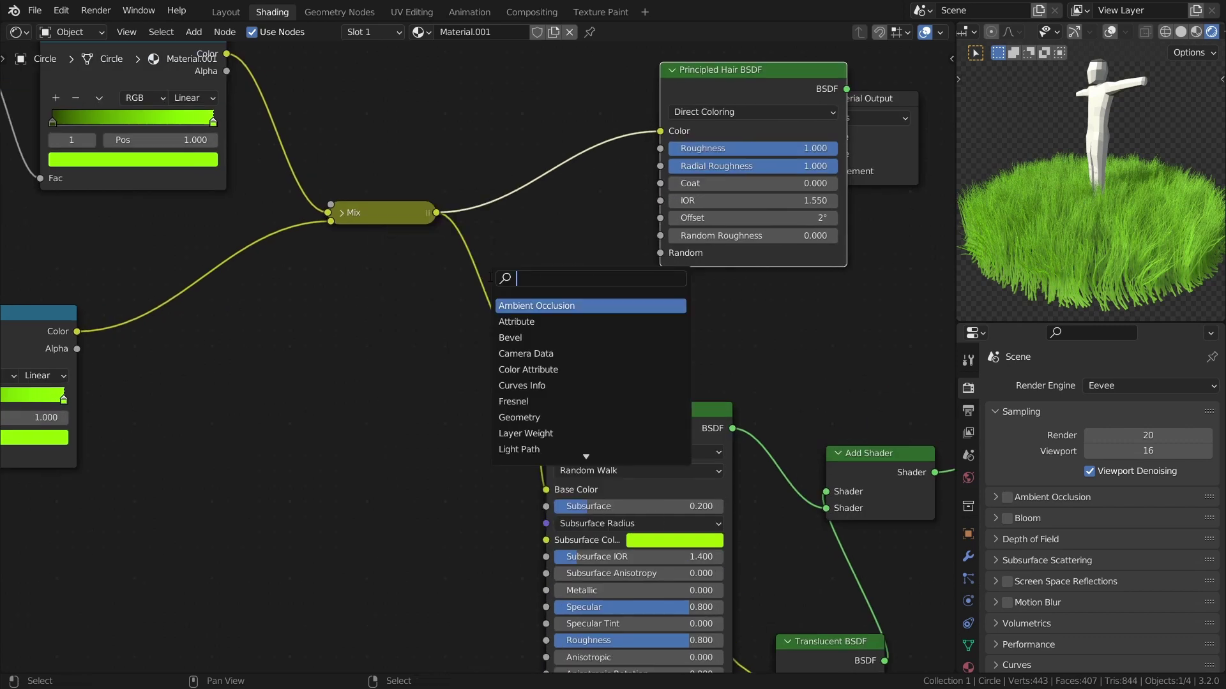
{"action": "type", "text": "hue"}
{"action": "key", "text": "Return"}
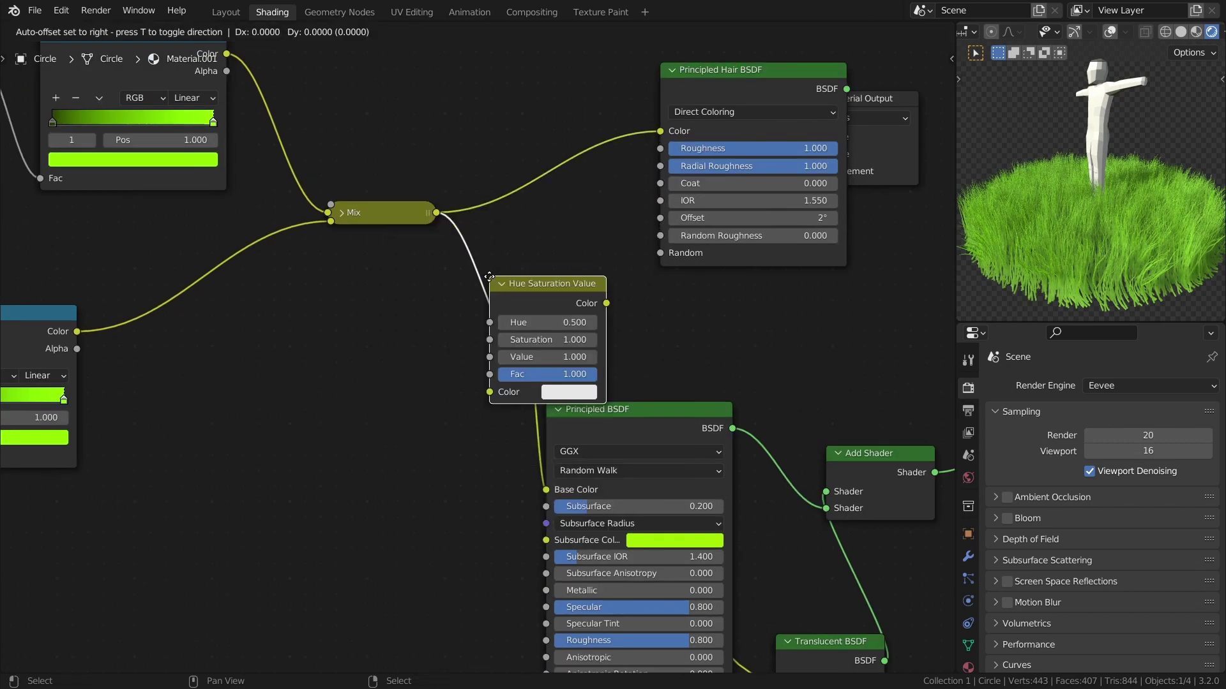
{"action": "left_click", "coordinate": [578, 291]}
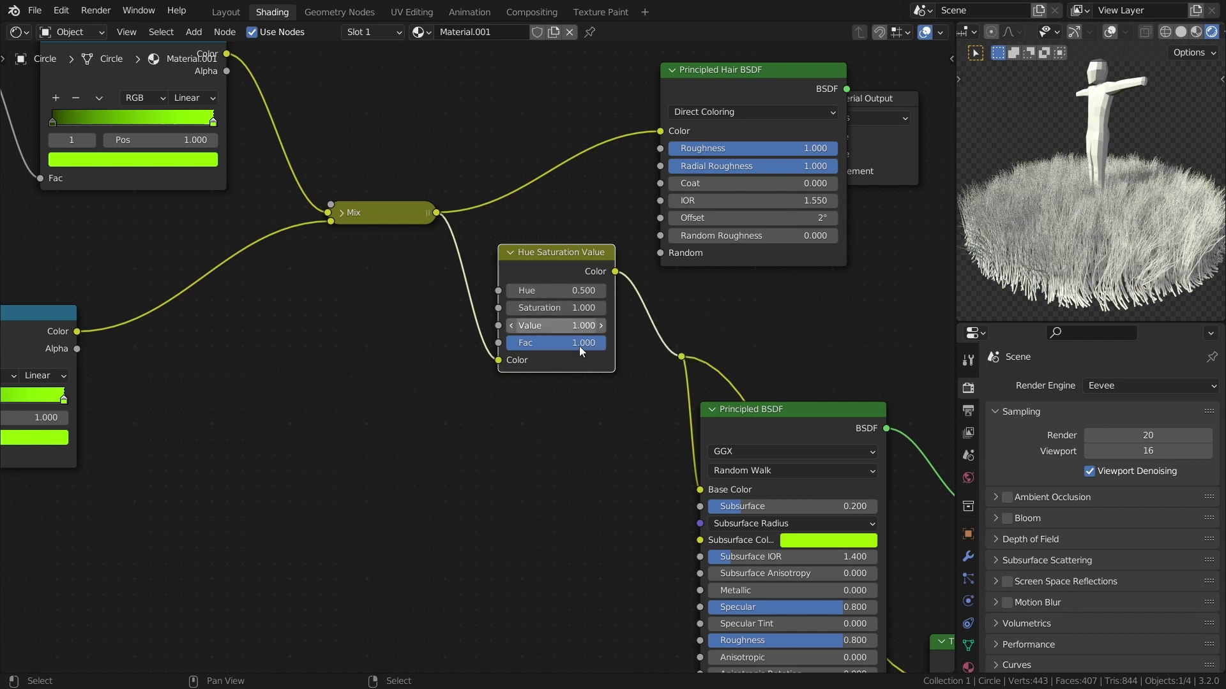
- Set the Hue of the Hue Saturation Value node to 0.48
{"action": "left_click", "coordinate": [542, 291]}
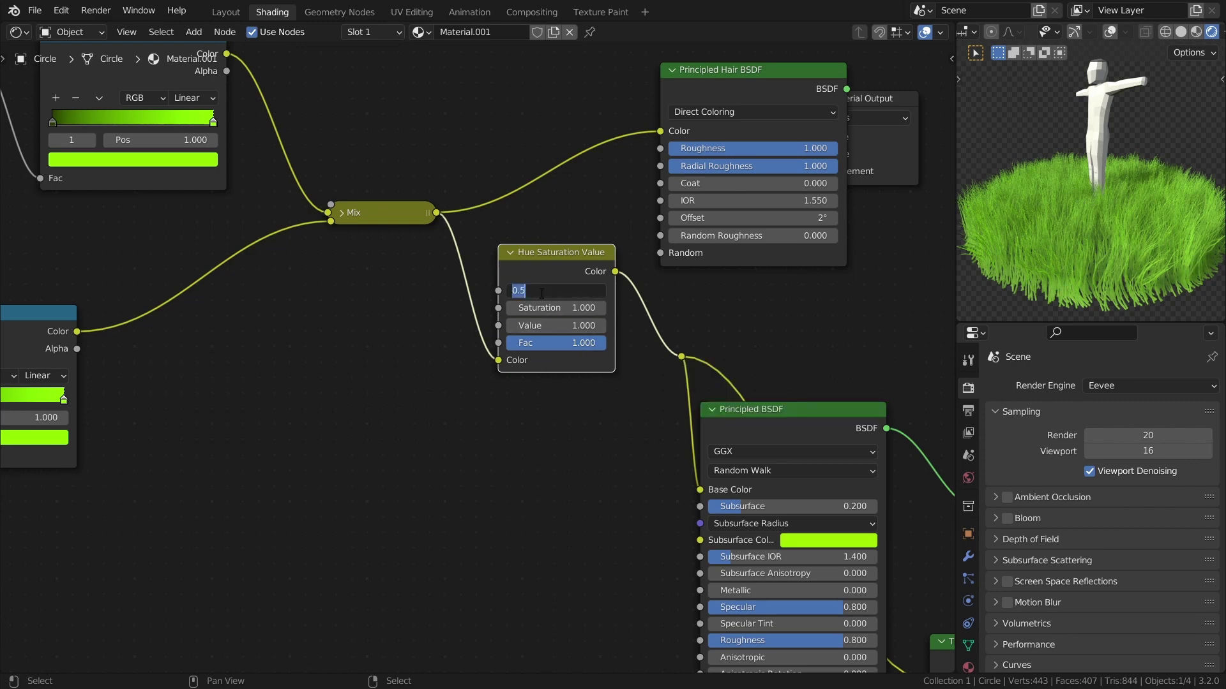
{"action": "key", "text": "BackSpace"}
{"action": "type", "text": ".48"}
{"action": "key", "text": "Return"}
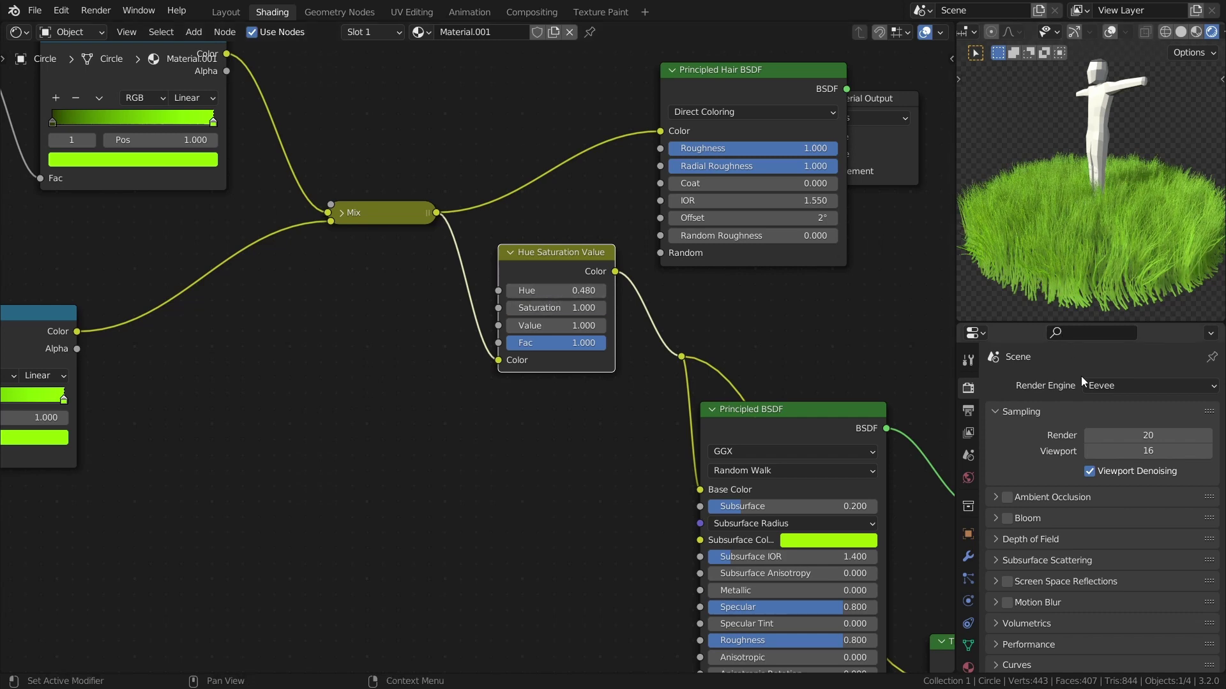
- Switch the render engine to Cycles and back to Eevee to check how closely the shifted grass hue matches
{"action": "left_click", "coordinate": [1111, 387]}
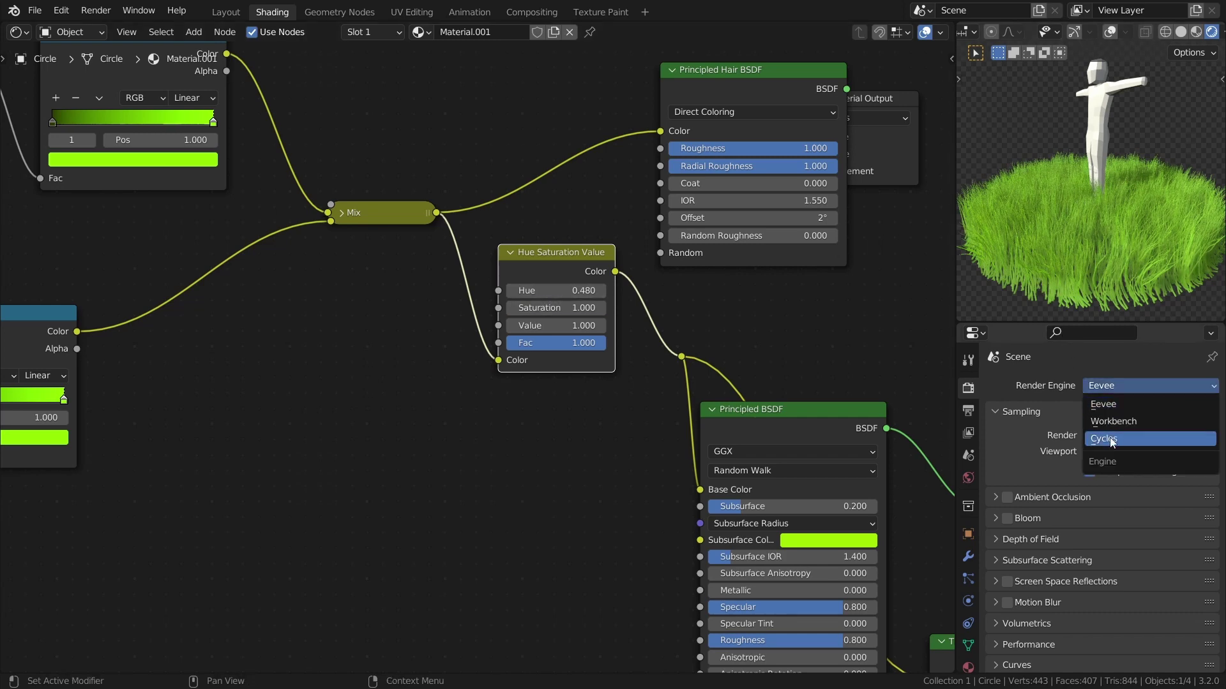
{"action": "left_click", "coordinate": [1111, 441]}
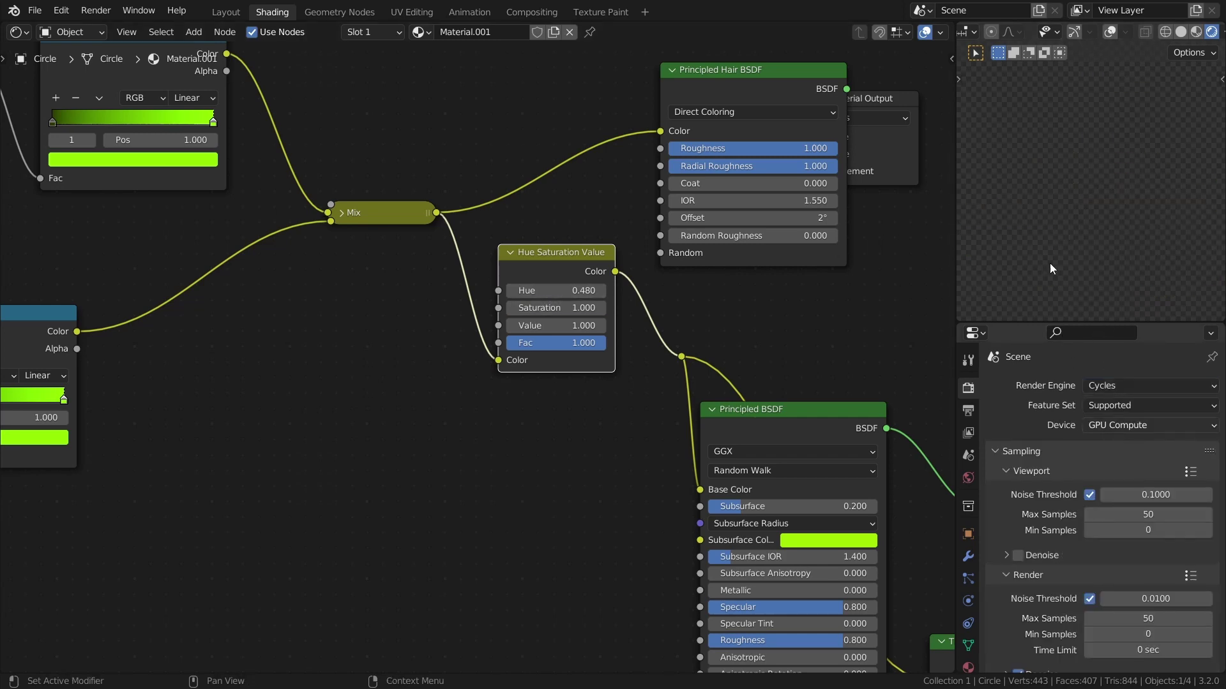
{"action": "left_click", "coordinate": [1116, 385]}
{"action": "left_click", "coordinate": [1115, 409]}
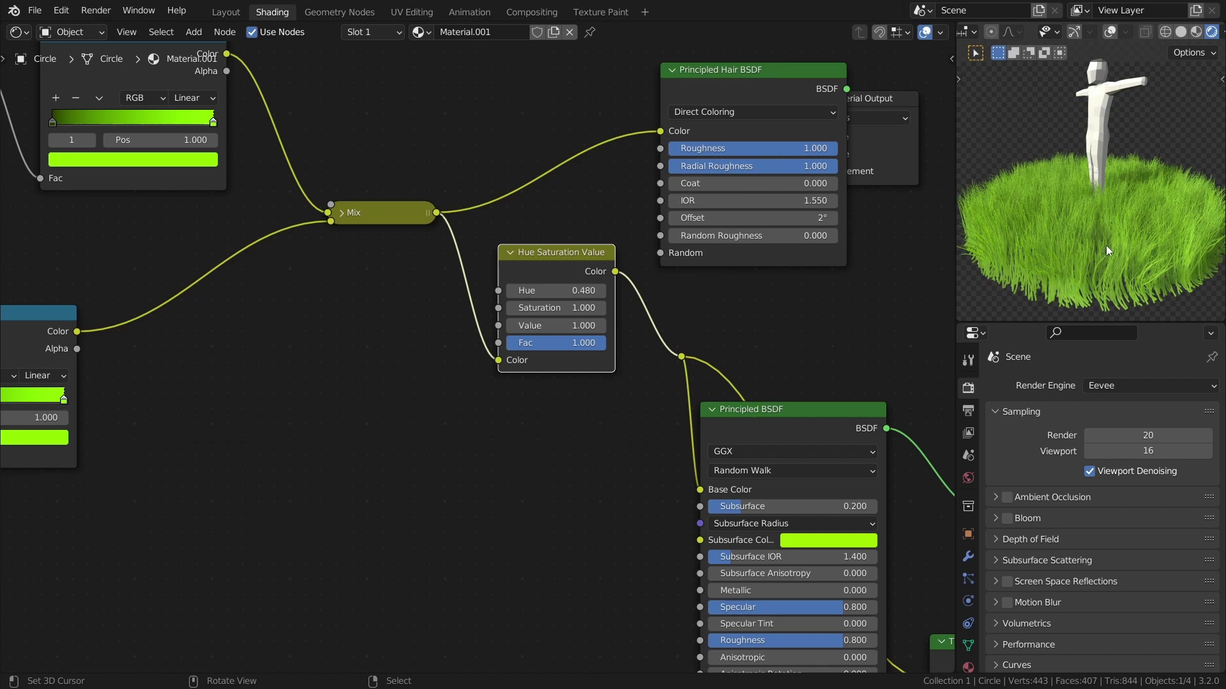
- Tidy the node layout by placing the Hue Saturation Value node and its reroute beside the Principled BSDF and shifting the Mix node
{"action": "scroll", "coordinate": [553, 279], "scroll_direction": "down", "scroll_amount": 5}
{"action": "middle_click_drag", "start_coordinate": [553, 278], "coordinate": [562, 213]}
{"action": "key", "text": "g"}
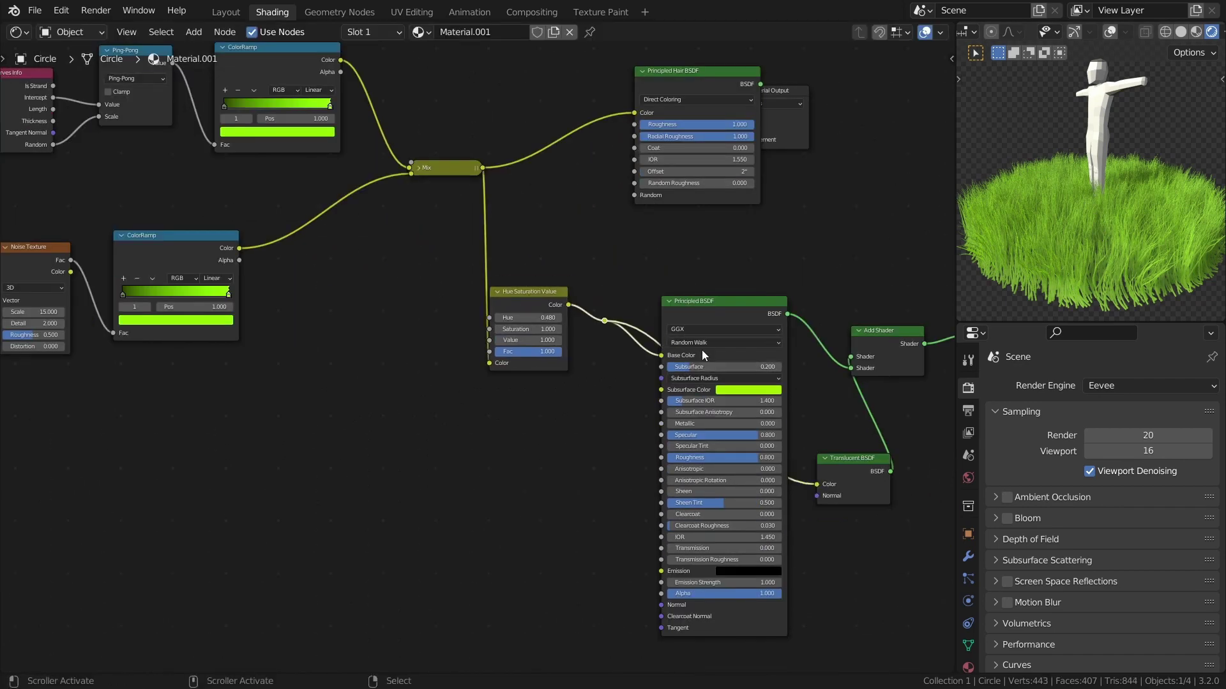
{"action": "scroll", "coordinate": [532, 325], "scroll_direction": "up", "scroll_amount": 2}
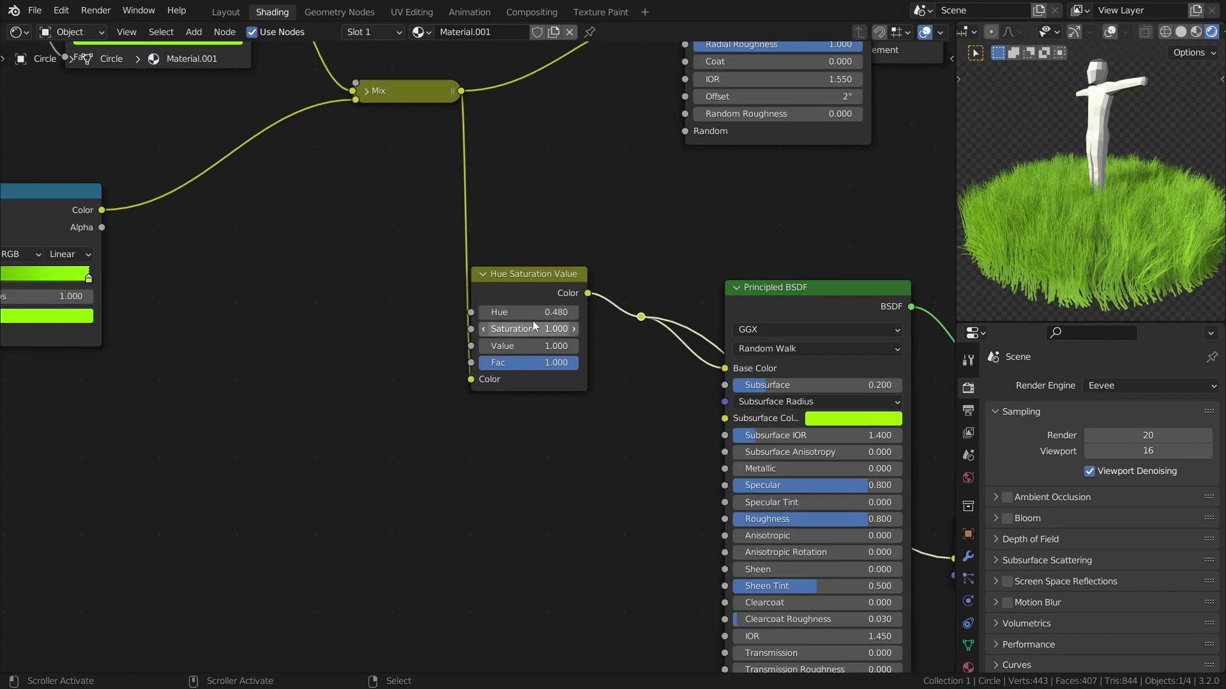
{"action": "scroll", "coordinate": [527, 325], "scroll_direction": "down", "scroll_amount": 3}
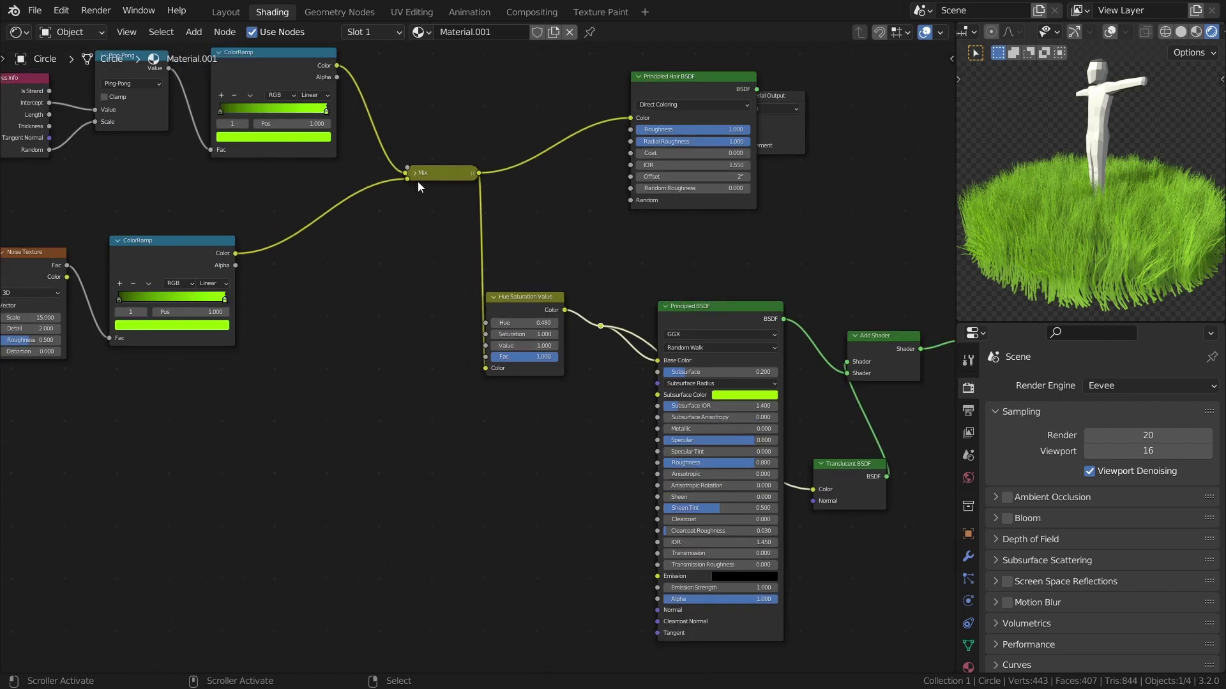
{"action": "left_click_drag", "start_coordinate": [418, 182], "coordinate": [402, 211]}
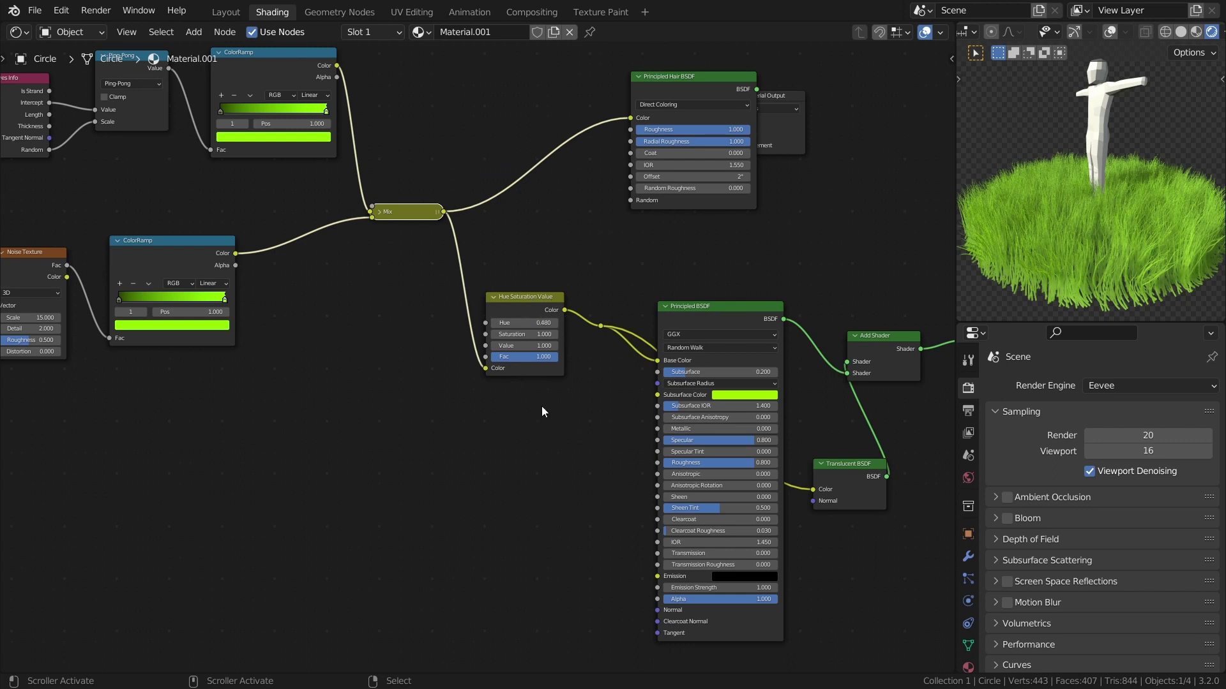
{"action": "middle_click_drag", "start_coordinate": [535, 406], "coordinate": [498, 365]}
{"action": "left_click_drag", "start_coordinate": [551, 283], "coordinate": [569, 310]}
{"action": "key", "text": "g"}
{"action": "left_click", "coordinate": [580, 321]}
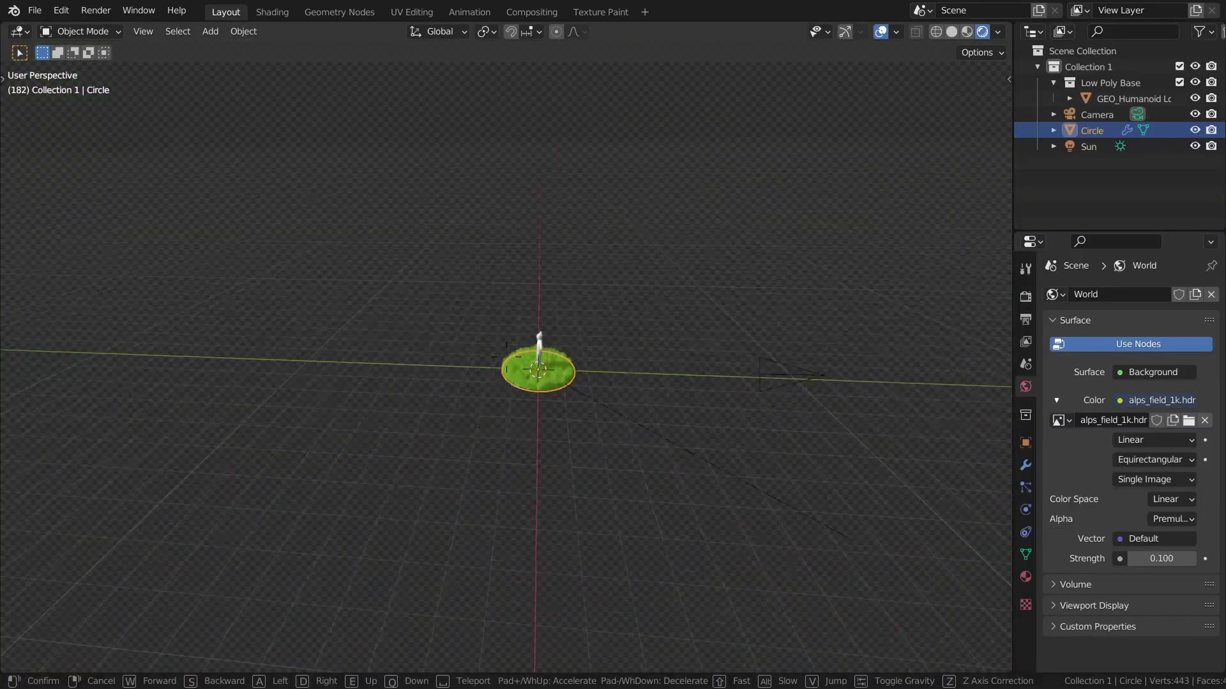
- Inspect the grass patch and figure up close from another side in the Layout workspace
{"action": "right_click", "coordinate": [507, 356]}
{"action": "middle_click_drag", "start_coordinate": [506, 356], "coordinate": [670, 359]}
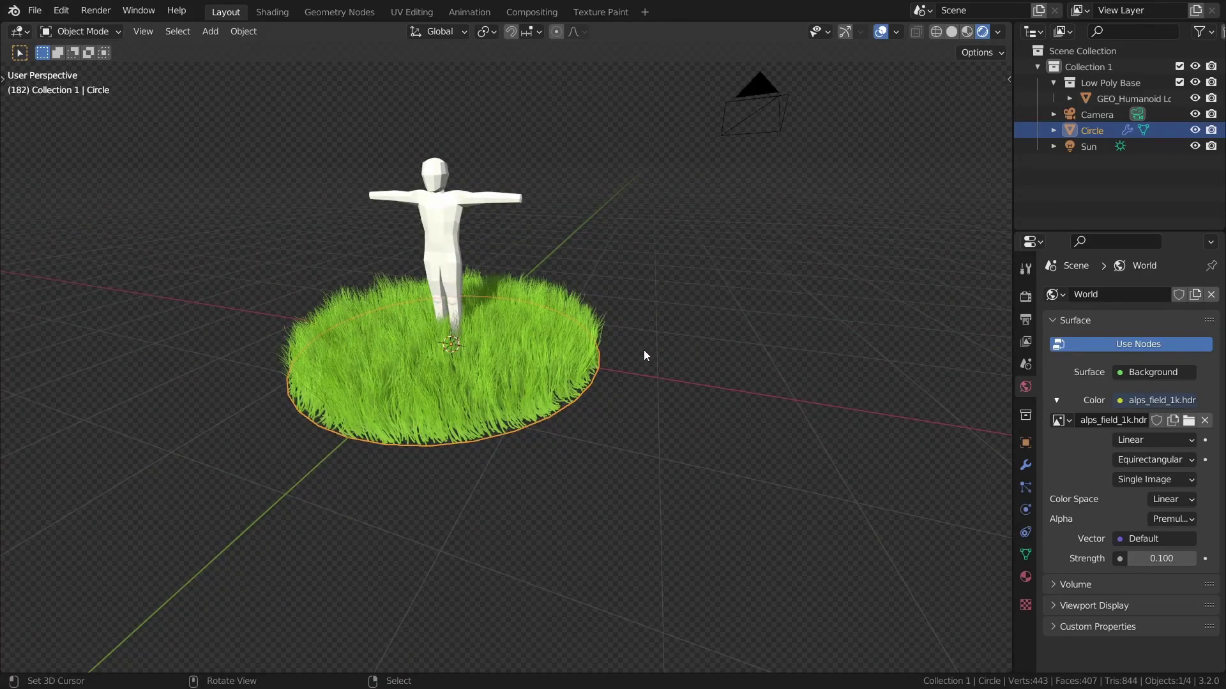